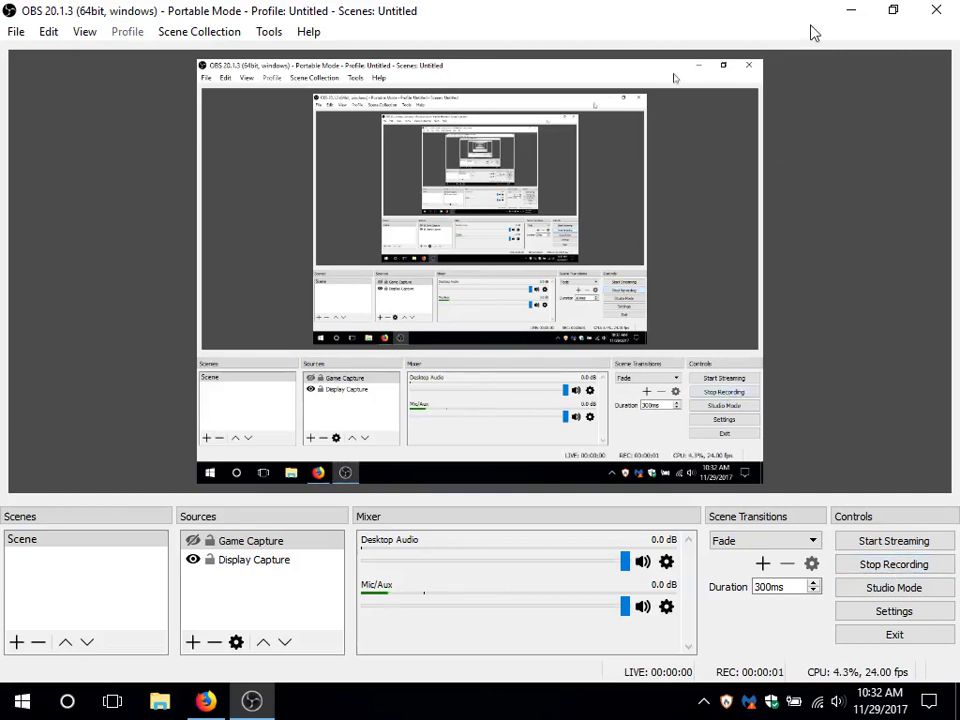
# Step: Minimize OBS and restore the Firefox window from the taskbar
pyautogui.click(852, 12)
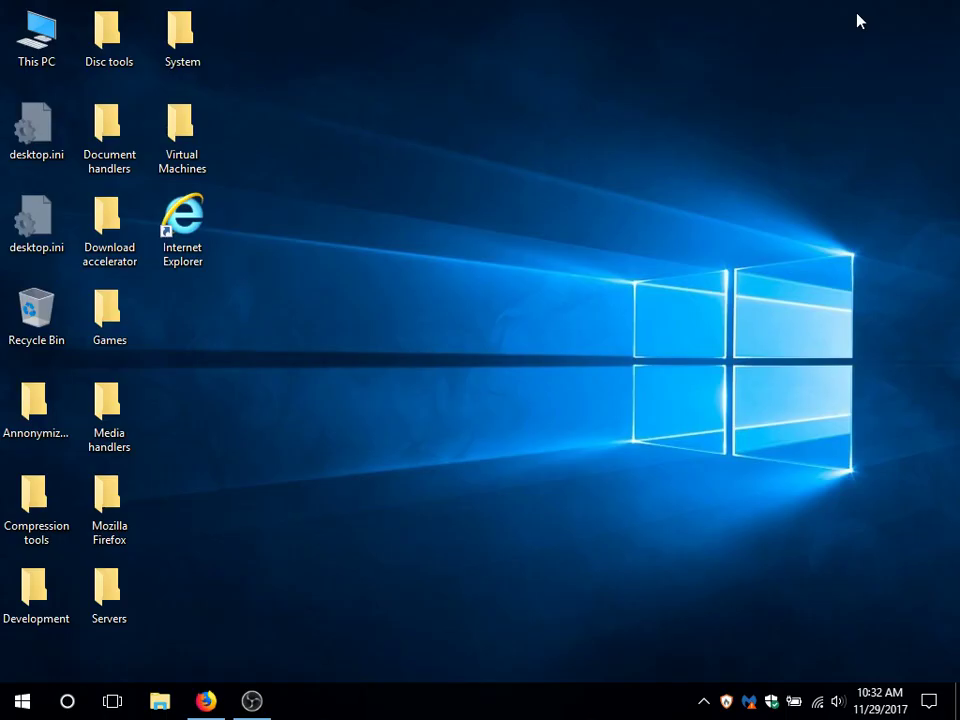
pyautogui.click(205, 701)
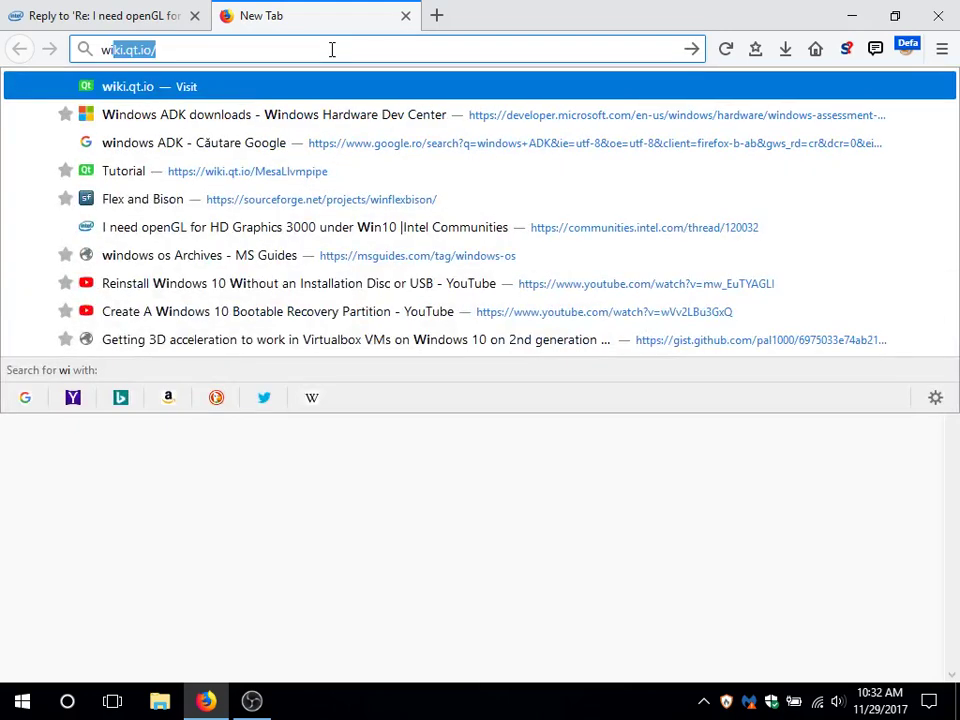
# Step: Search 'windows adk', open the Windows ADK downloads page, and review its Windows 10 version 1709 section
pyautogui.write('o')
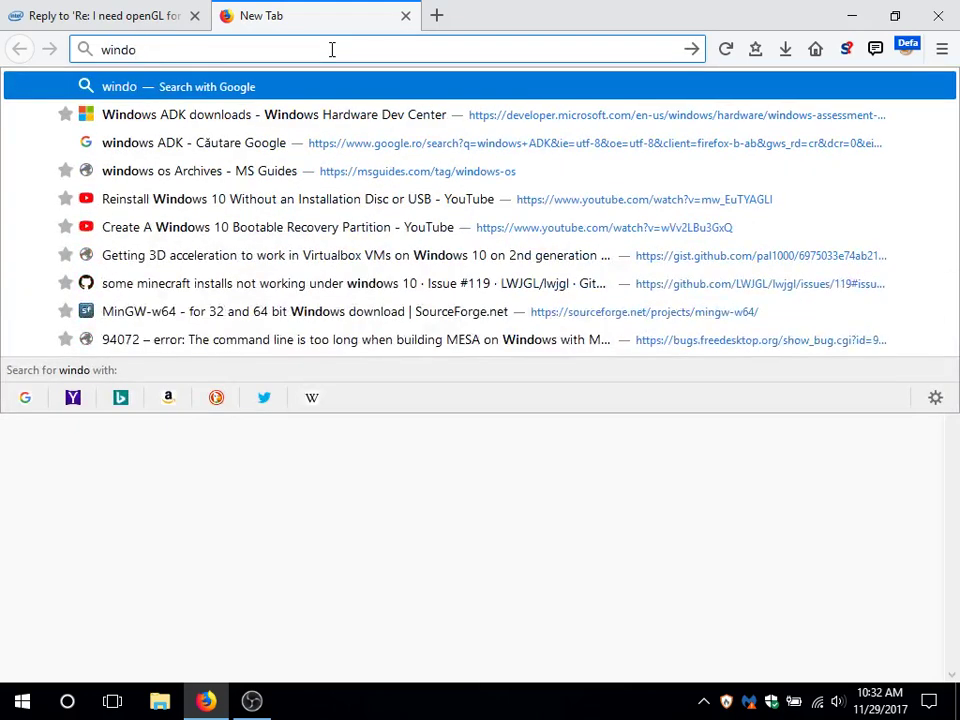
pyautogui.write('ws')
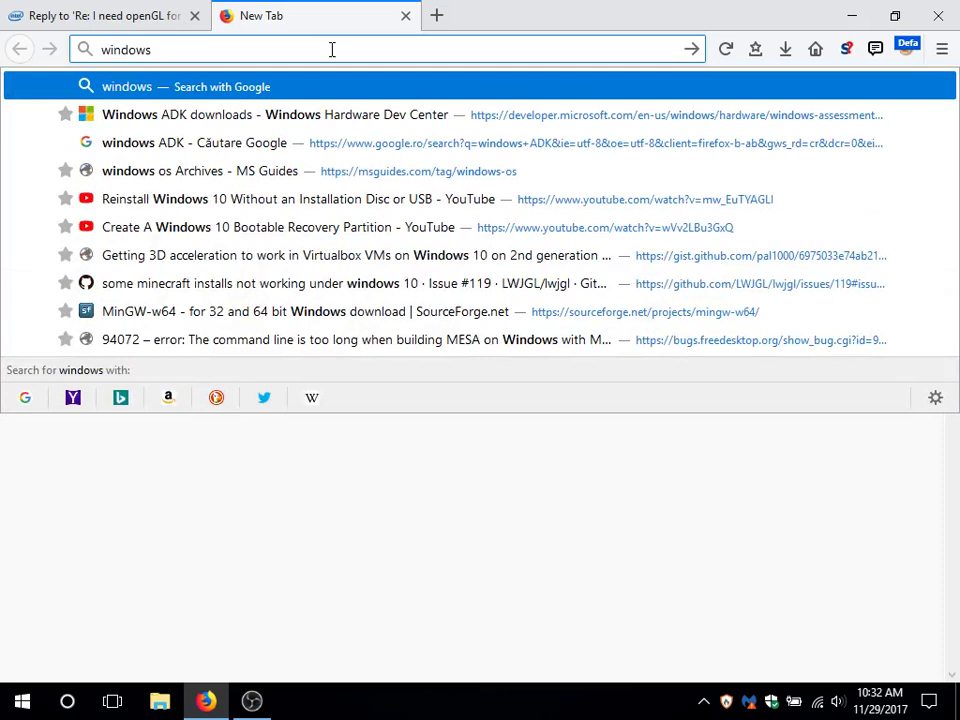
pyautogui.write(' adk')
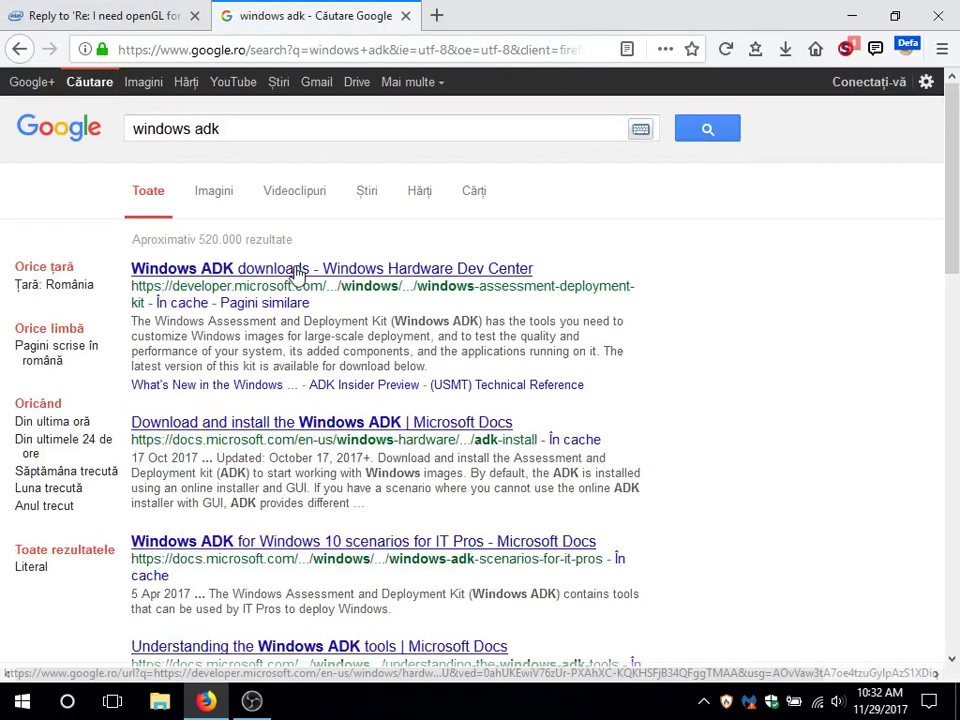
pyautogui.click(297, 272)
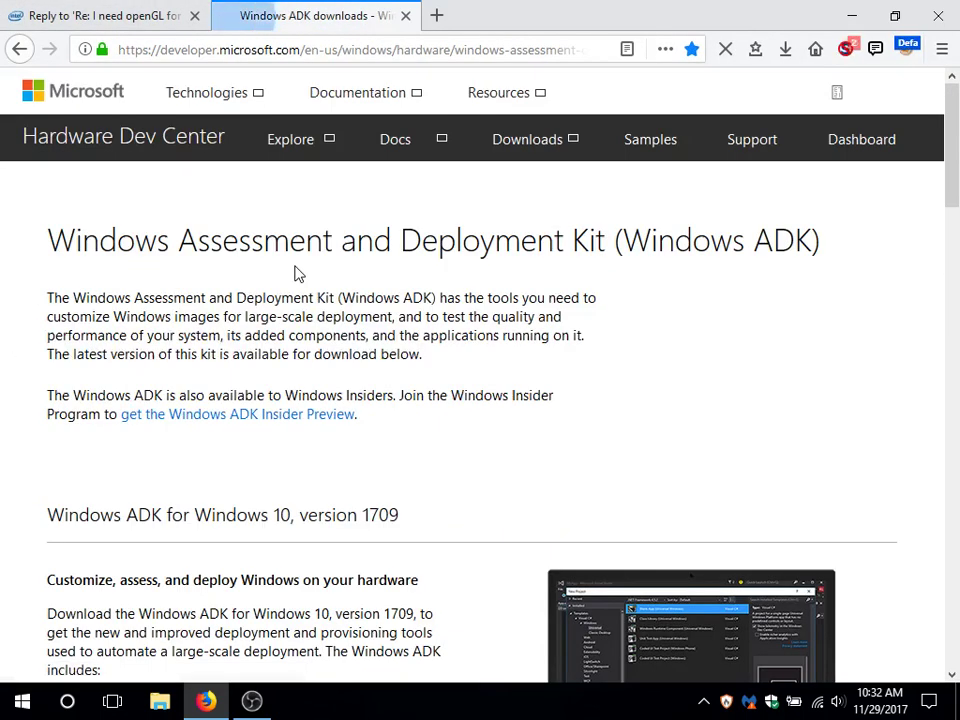
pyautogui.scroll(-4, 296, 272)
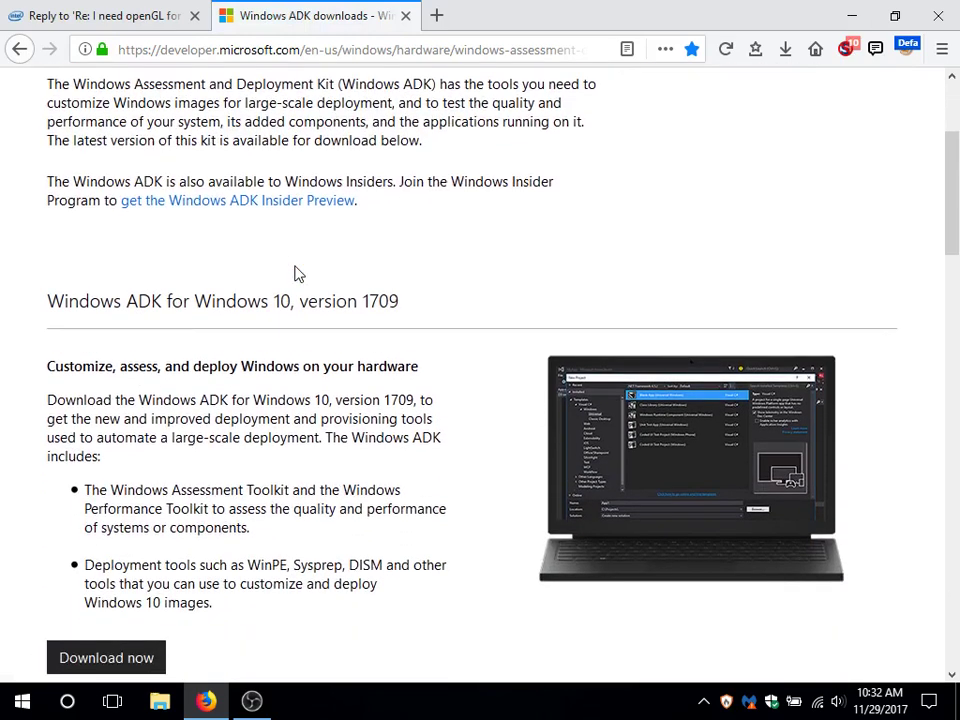
pyautogui.scroll(-4, 296, 272)
pyautogui.scroll(3, 296, 272)
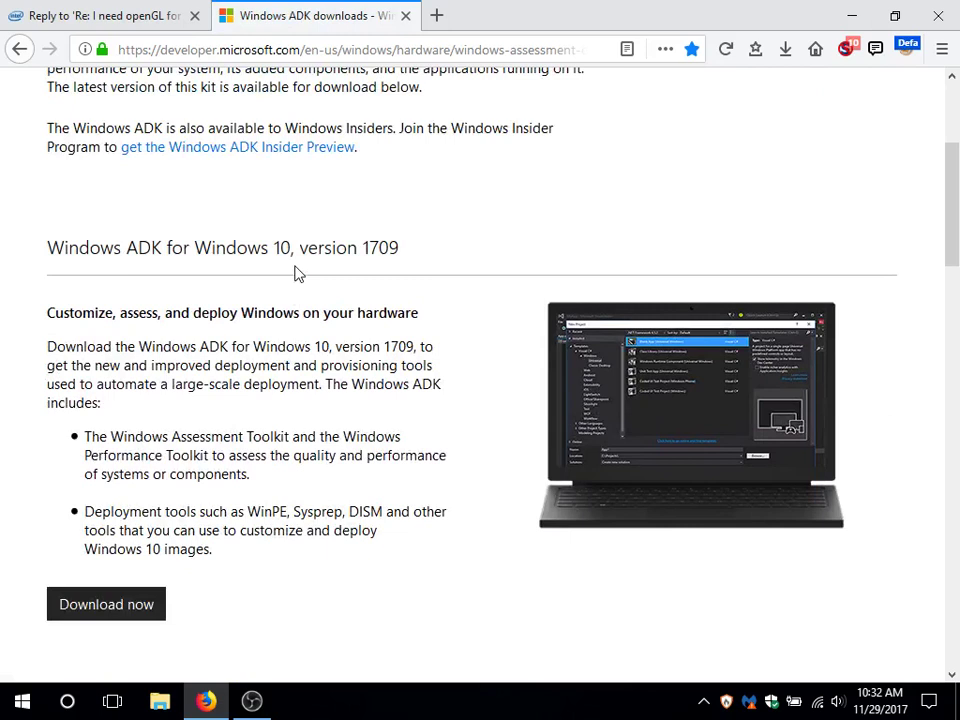
pyautogui.scroll(-2, 257, 10)
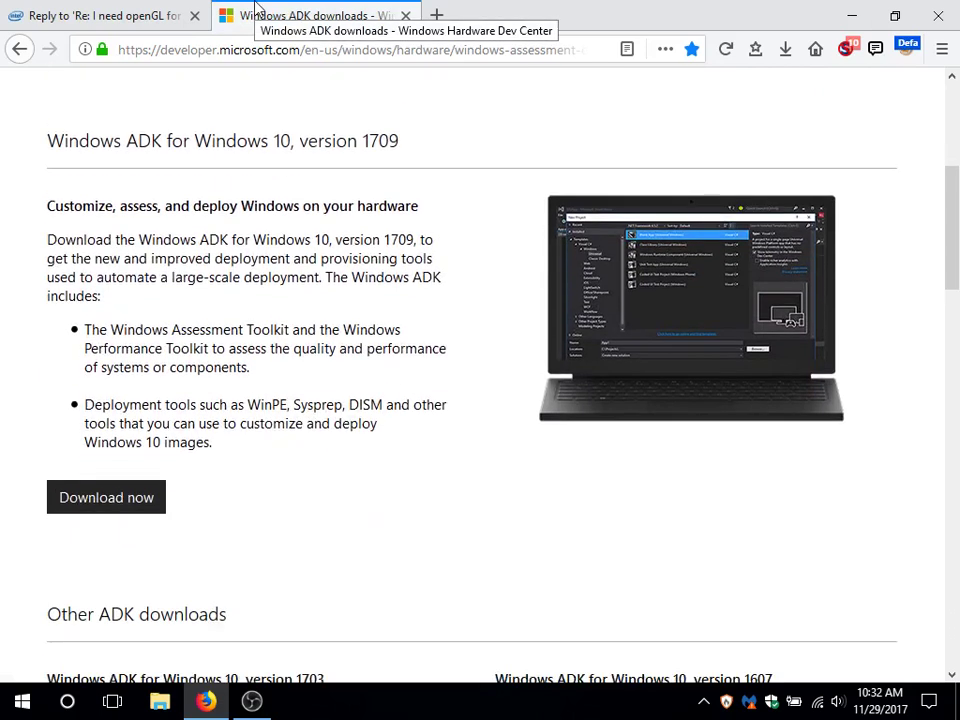
pyautogui.scroll(-3, 257, 10)
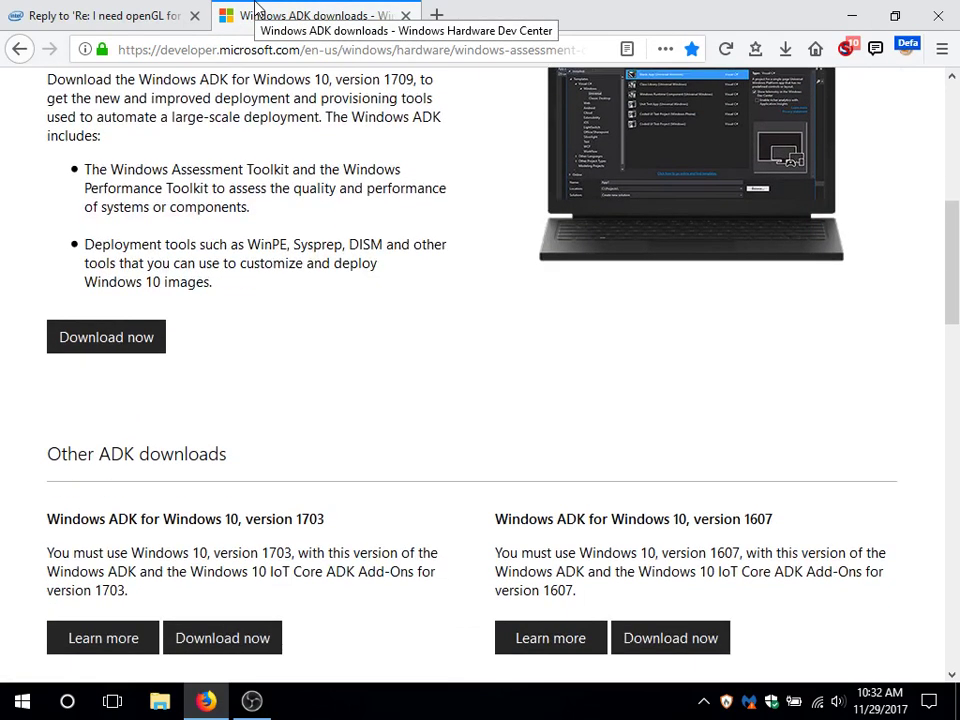
pyautogui.scroll(-5, 257, 10)
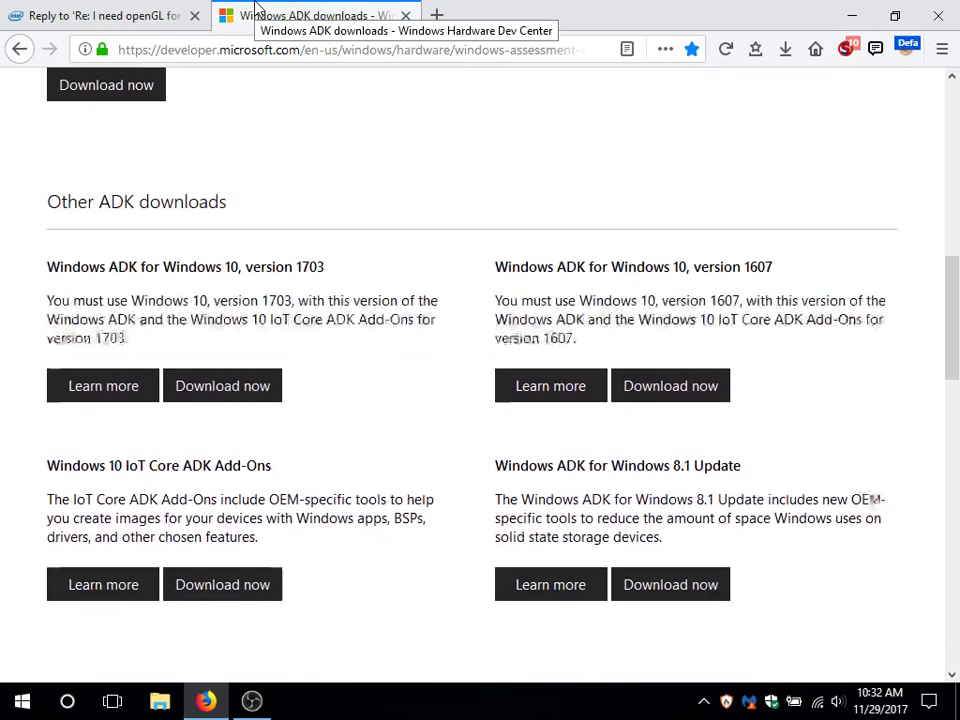
pyautogui.scroll(2, 257, 10)
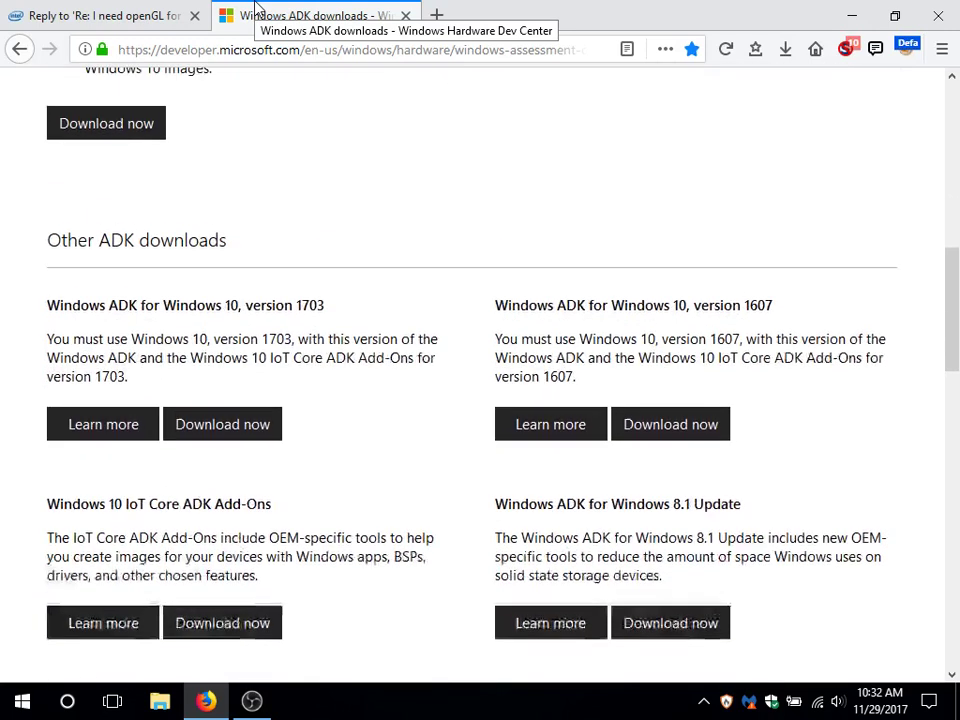
pyautogui.scroll(-2, 257, 10)
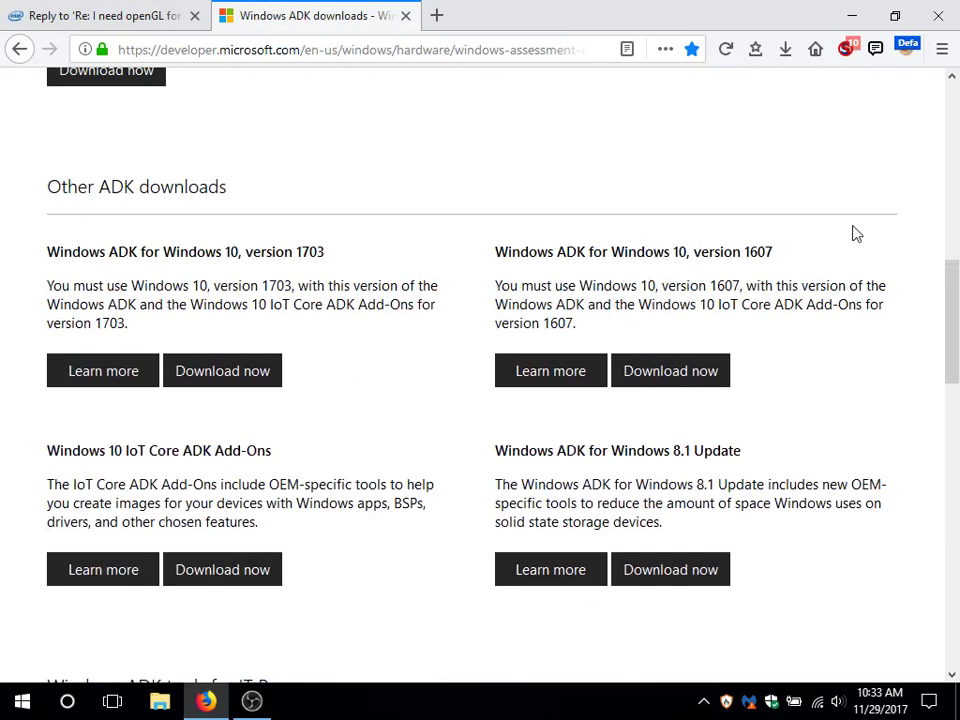
pyautogui.scroll(-6, 856, 233)
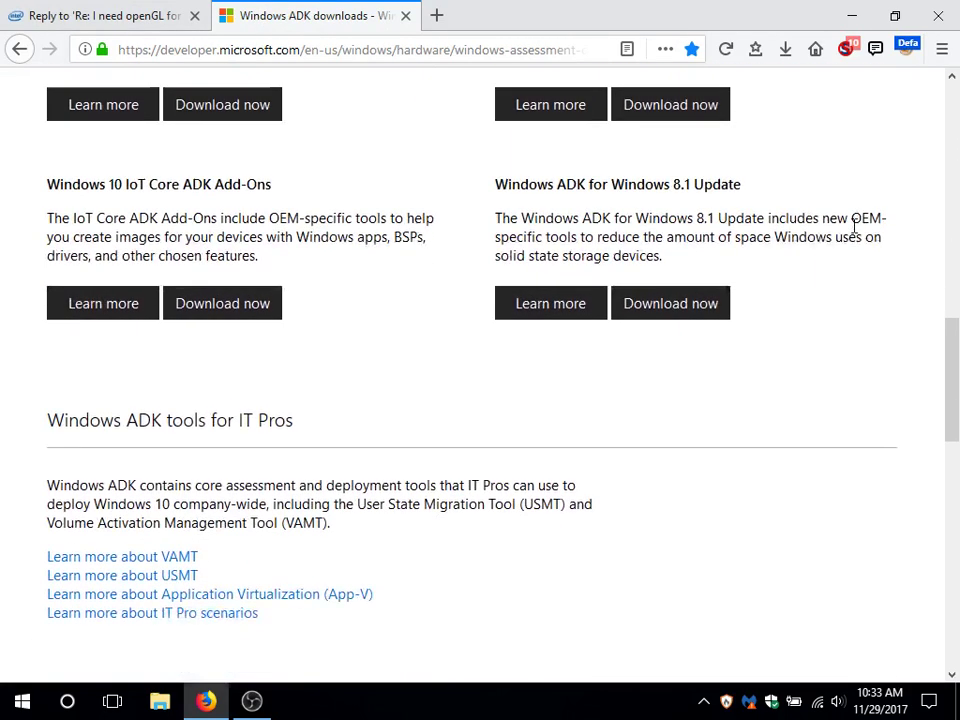
pyautogui.scroll(3, 856, 233)
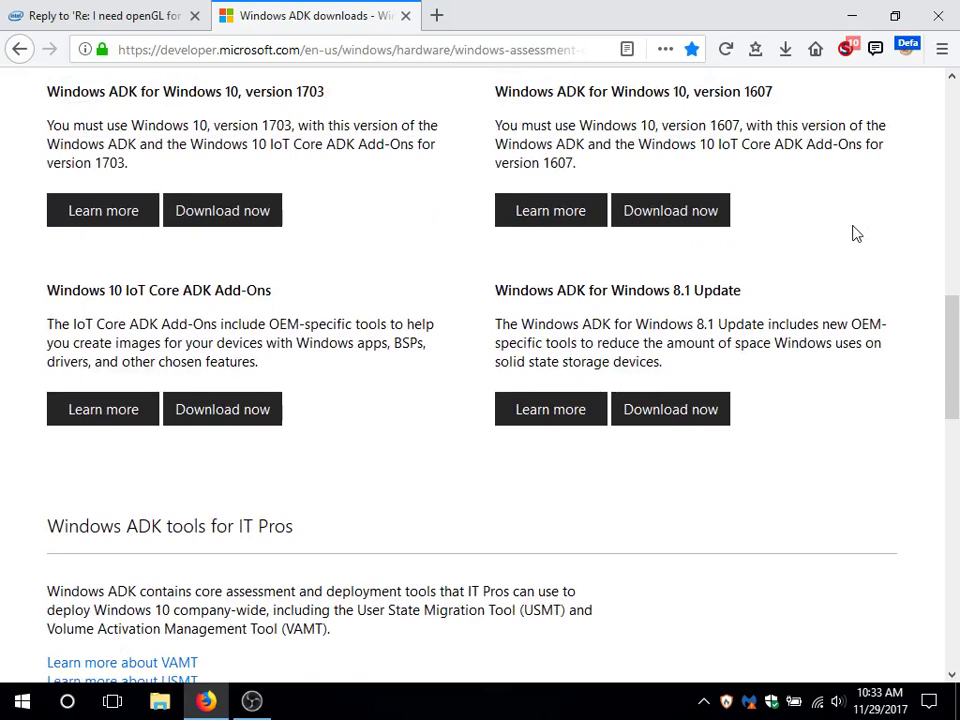
pyautogui.scroll(10, 856, 233)
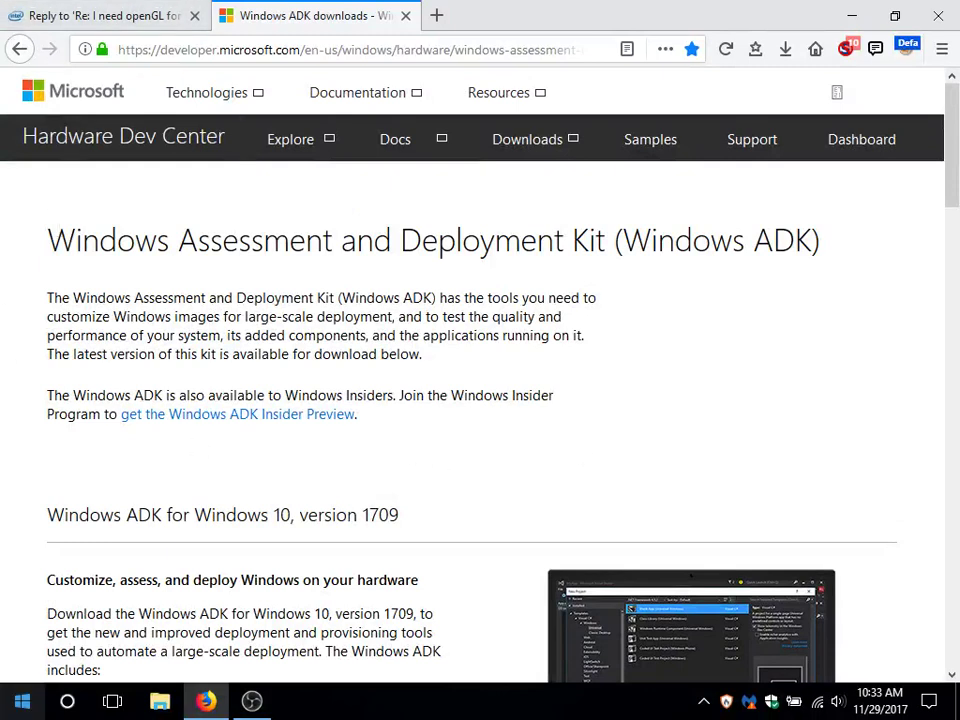
# Step: Open Control Panel from the Start menu's Windows System folder, jumping via the W index
pyautogui.click(22, 703)
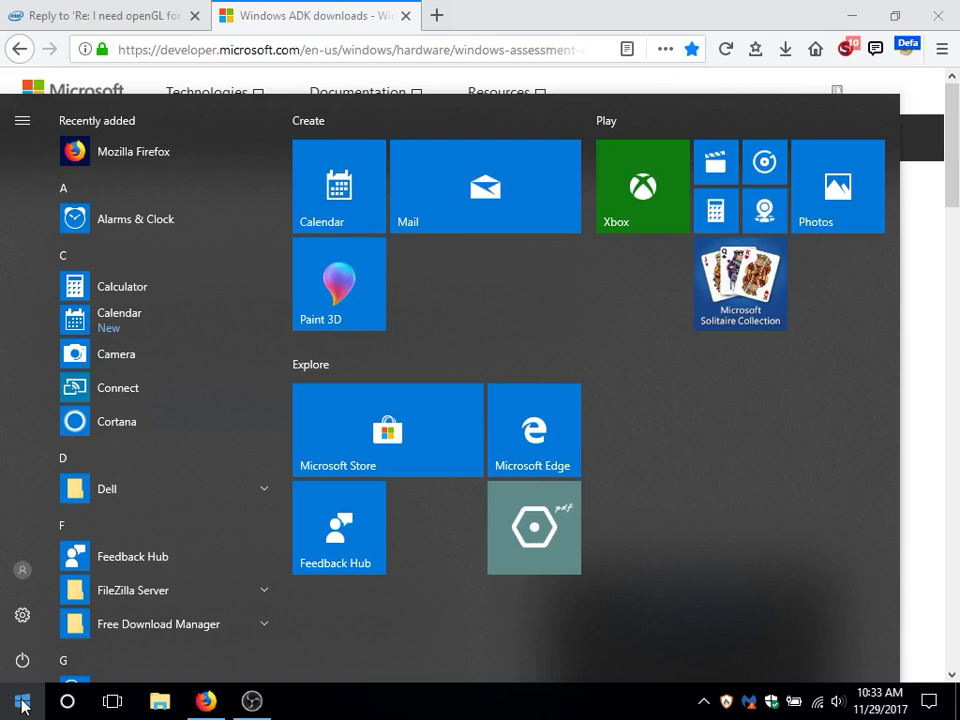
pyautogui.click(69, 522)
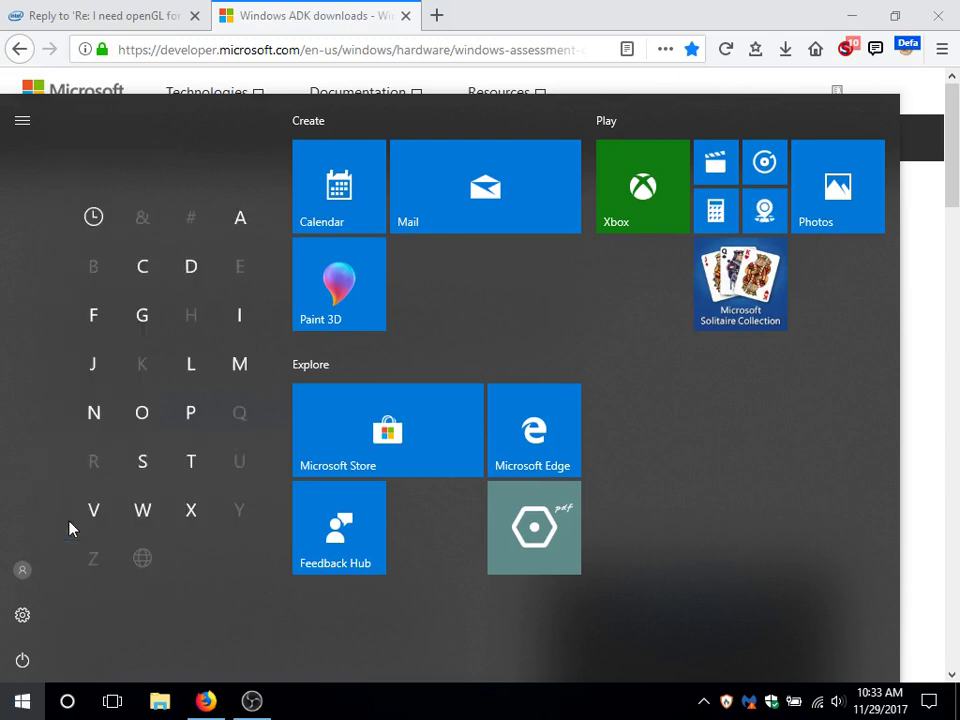
pyautogui.click(149, 514)
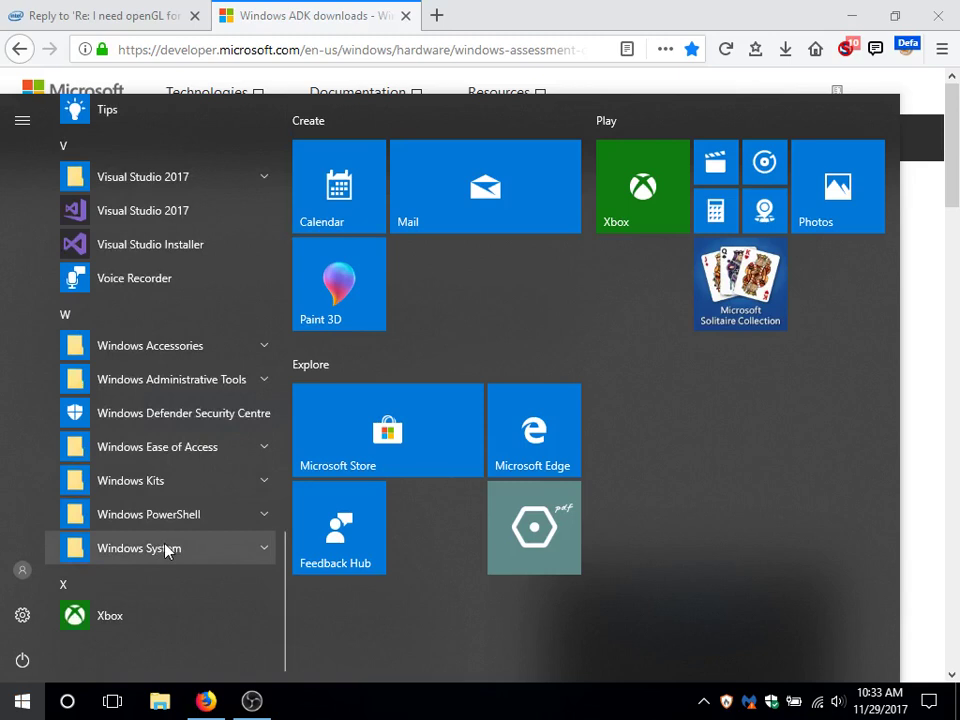
pyautogui.click(167, 551)
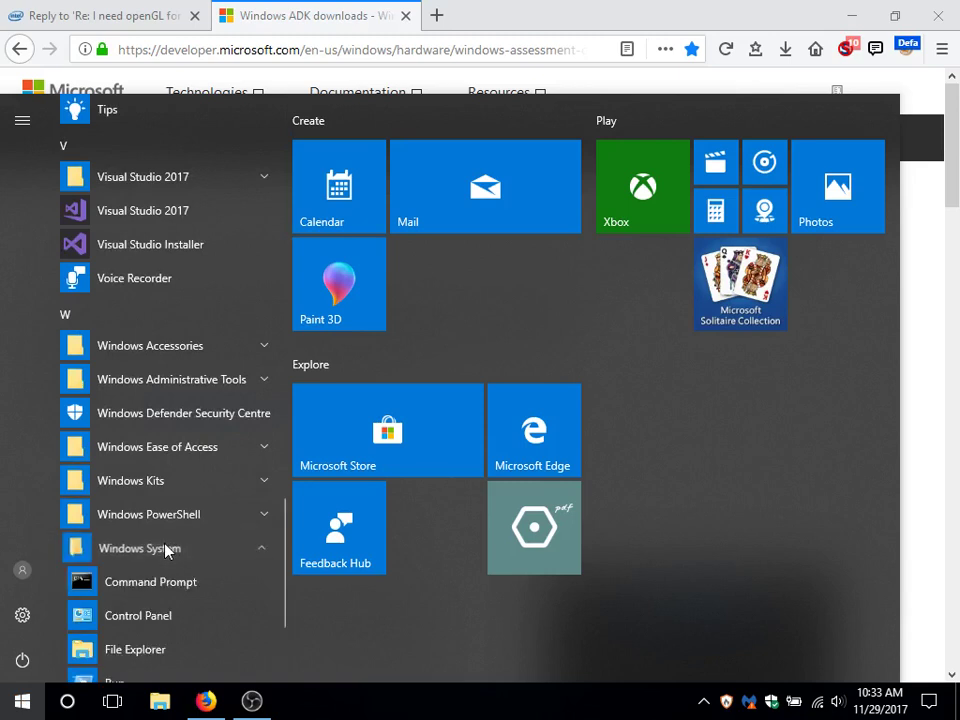
pyautogui.click(137, 616)
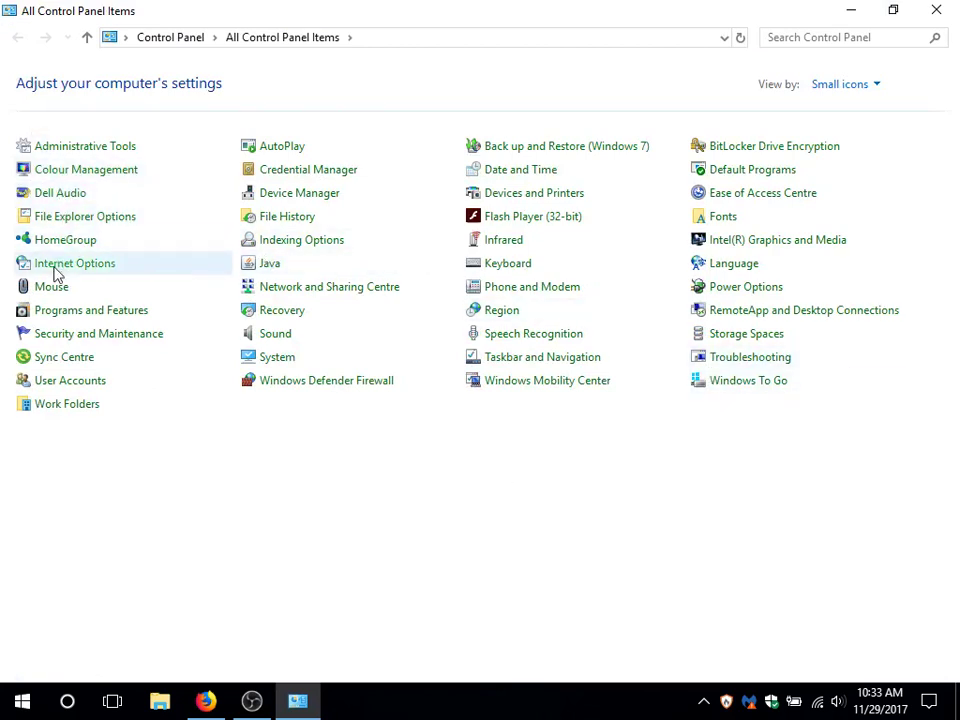
# Step: In Programs and Features, choose Change on the Windows Assessment and Deployment Kit entry
pyautogui.click(78, 312)
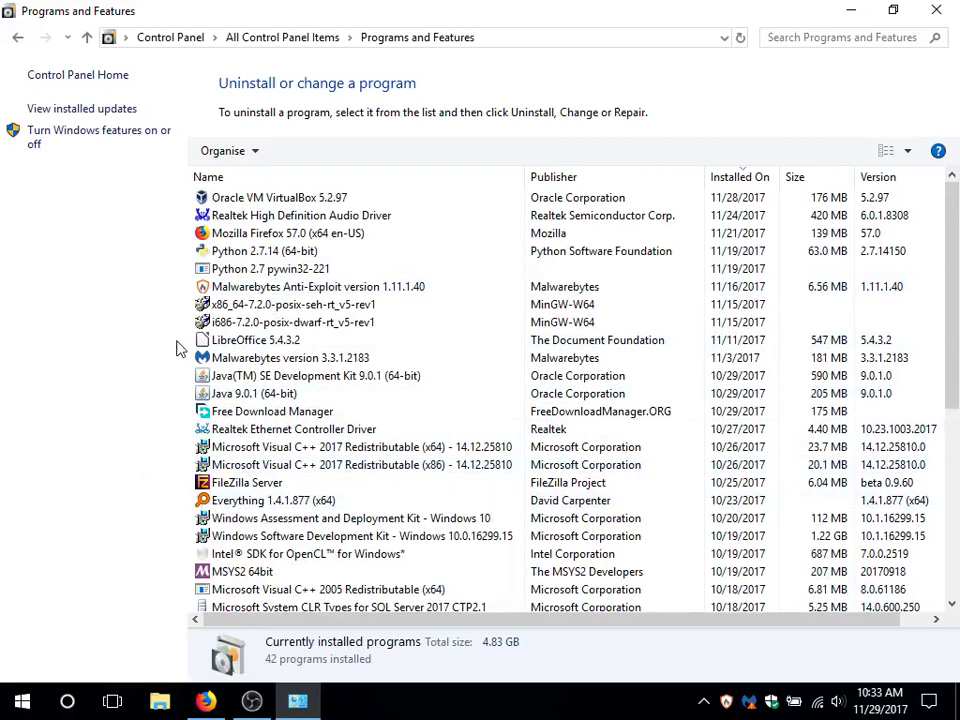
pyautogui.click(255, 288)
pyautogui.click(235, 303)
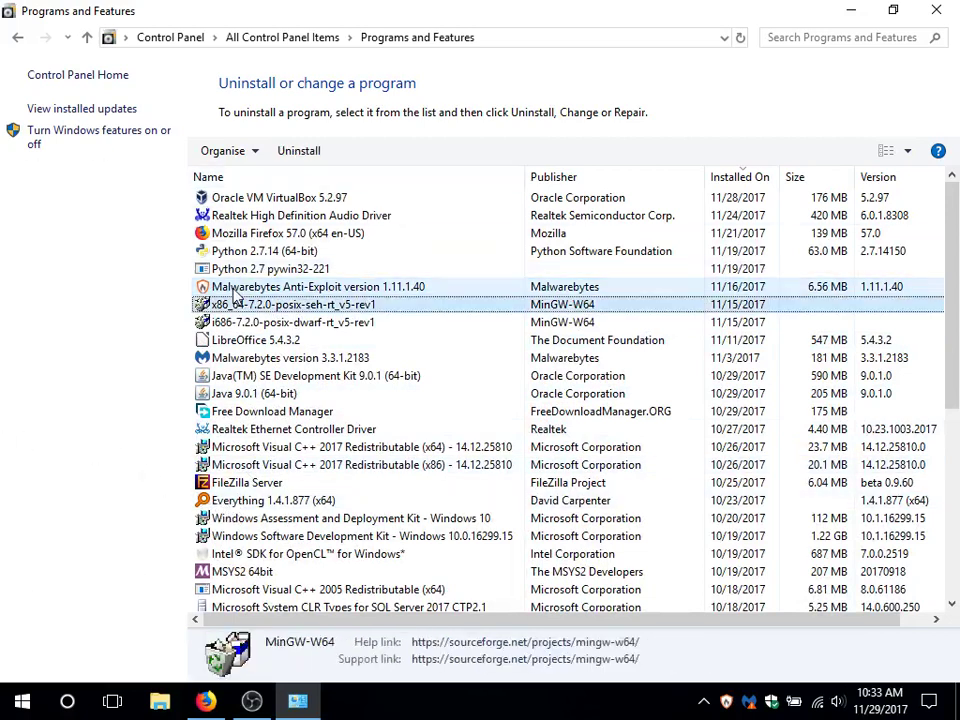
pyautogui.press('Down')
pyautogui.press('Down')
pyautogui.press('Down')
pyautogui.press('Down')
pyautogui.press('Down')
pyautogui.press('Down')
pyautogui.press('Down')
pyautogui.press('Down')
pyautogui.press('Down')
pyautogui.press('Down')
pyautogui.press('Down')
pyautogui.press('Down')
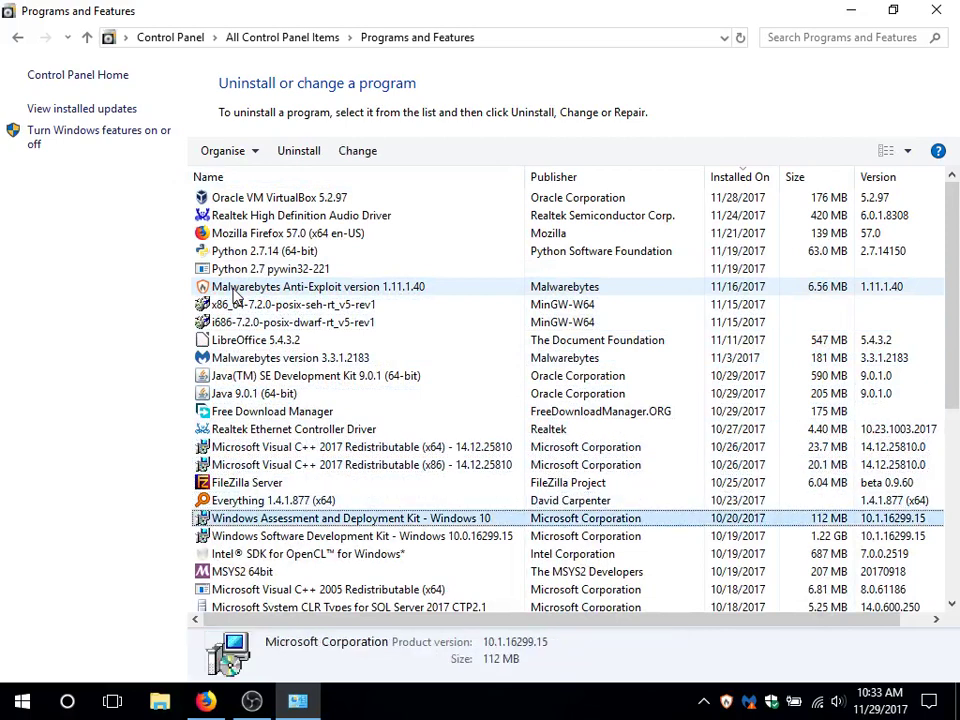
pyautogui.rightClick(276, 527)
pyautogui.click(318, 556)
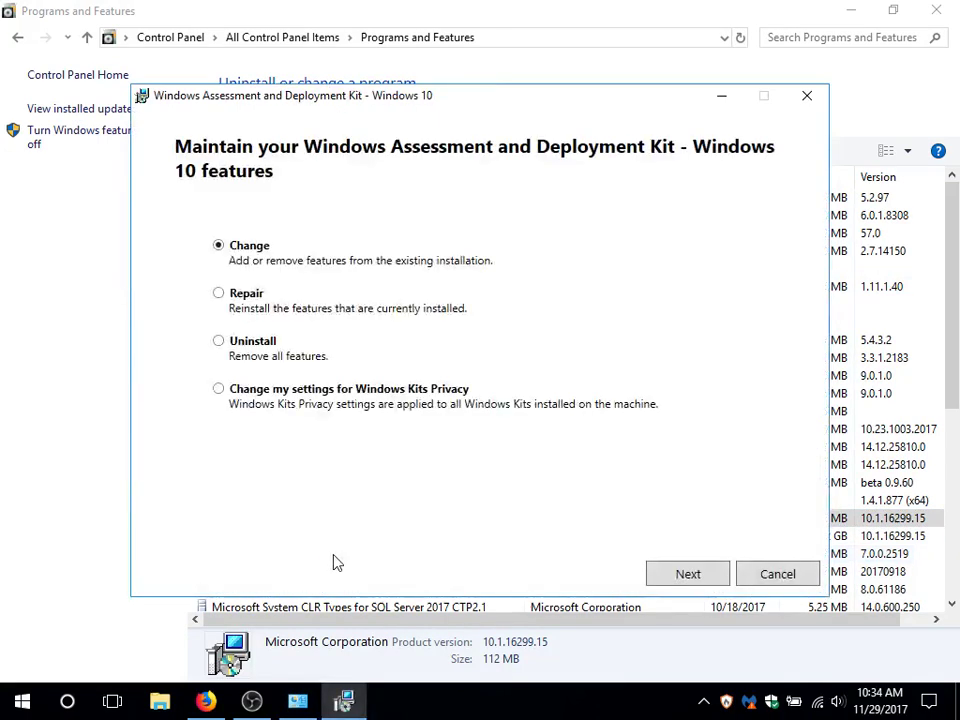
# Step: Proceed to the ADK feature list, cancel and confirm the change, then close setup
pyautogui.click(688, 574)
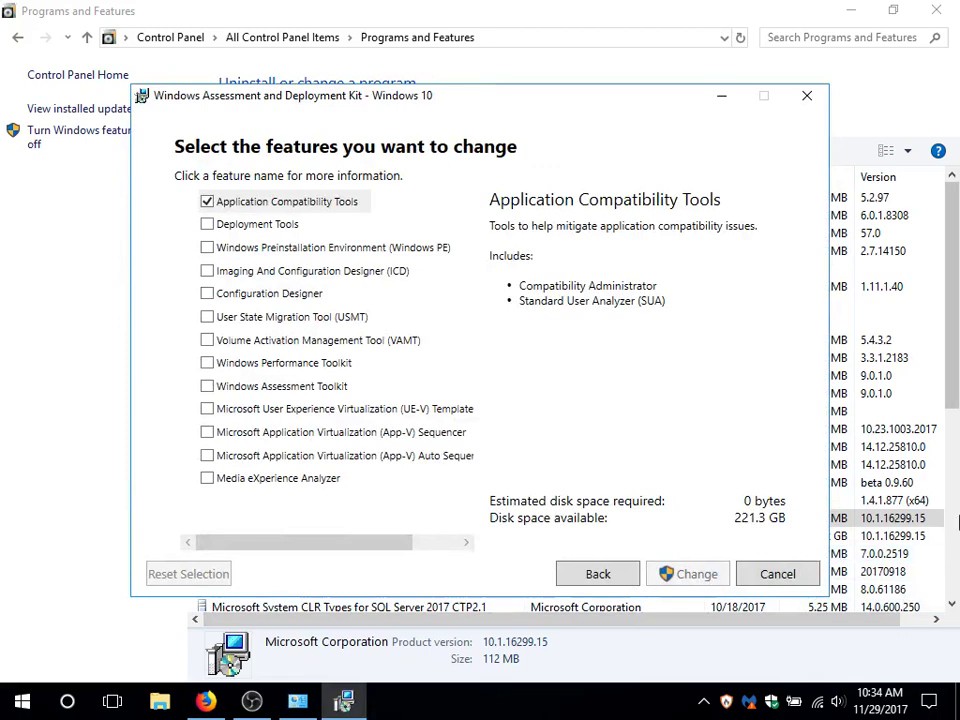
pyautogui.click(778, 575)
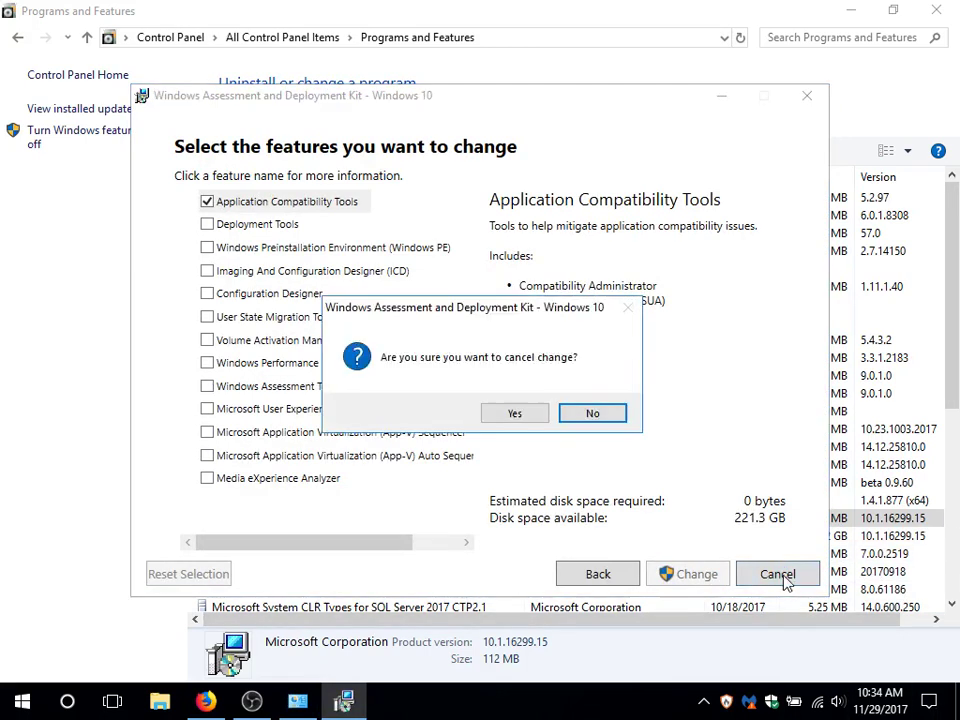
pyautogui.click(514, 414)
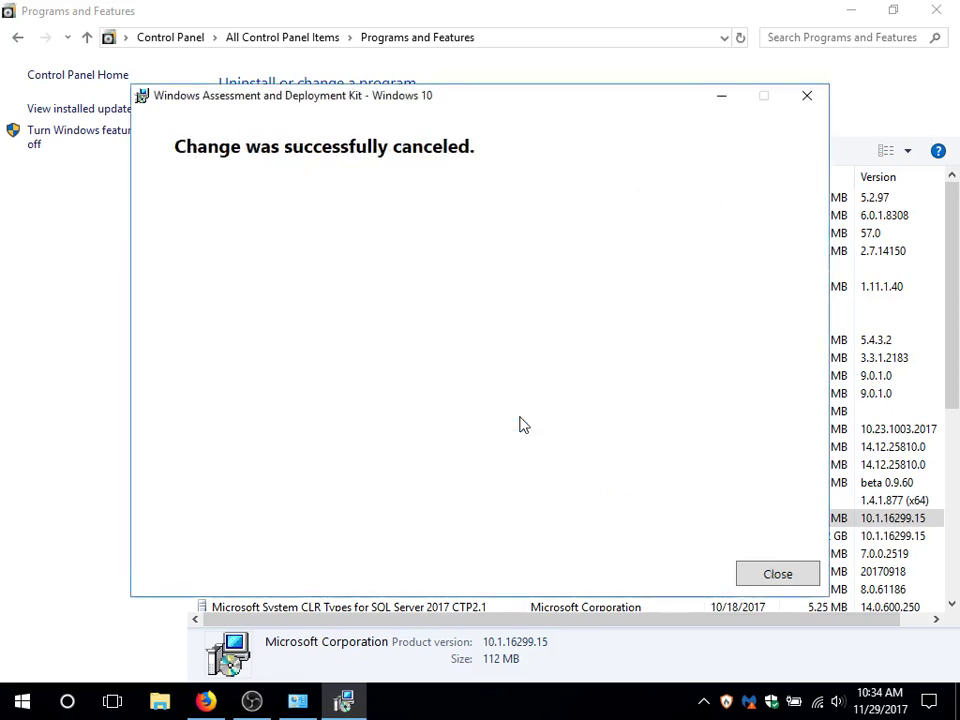
pyautogui.click(778, 575)
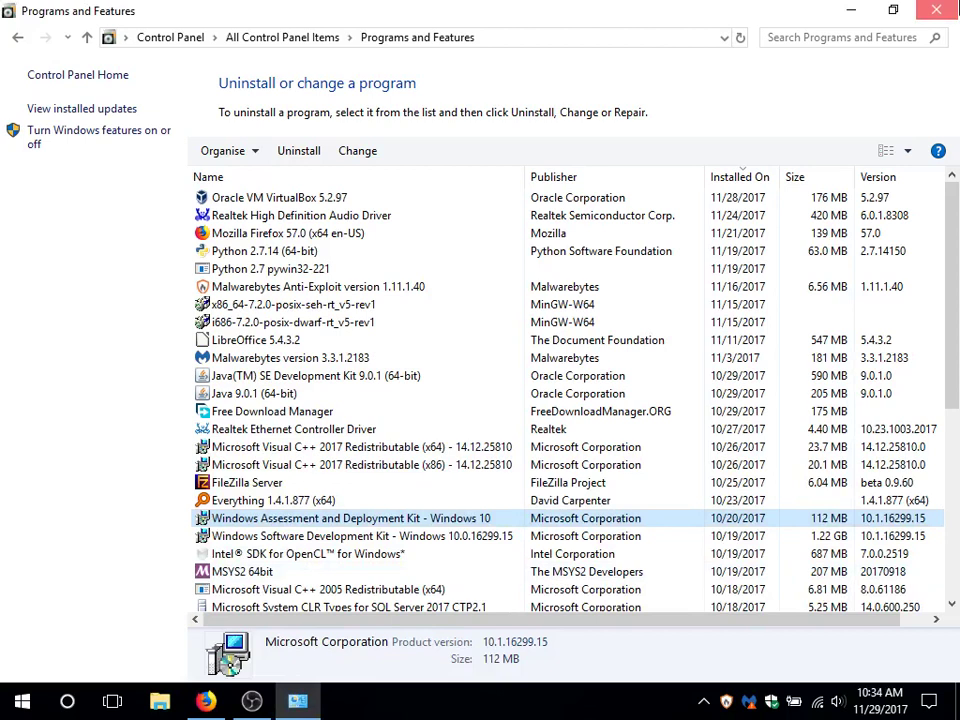
# Step: Close Programs and Features and minimize Firefox to show the desktop
pyautogui.click(936, 10)
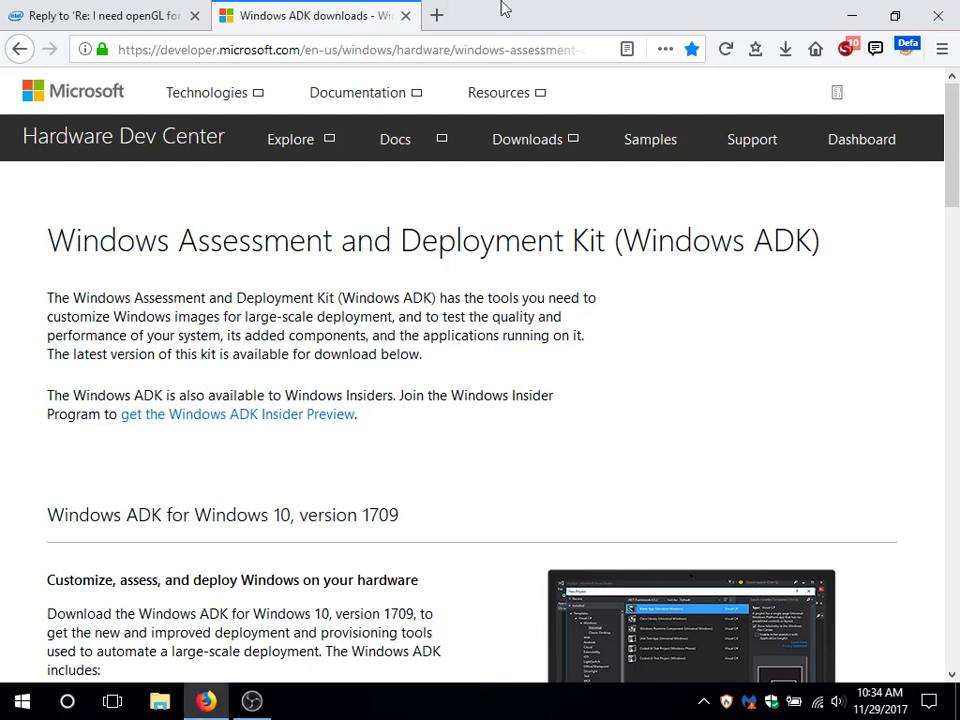
pyautogui.click(851, 14)
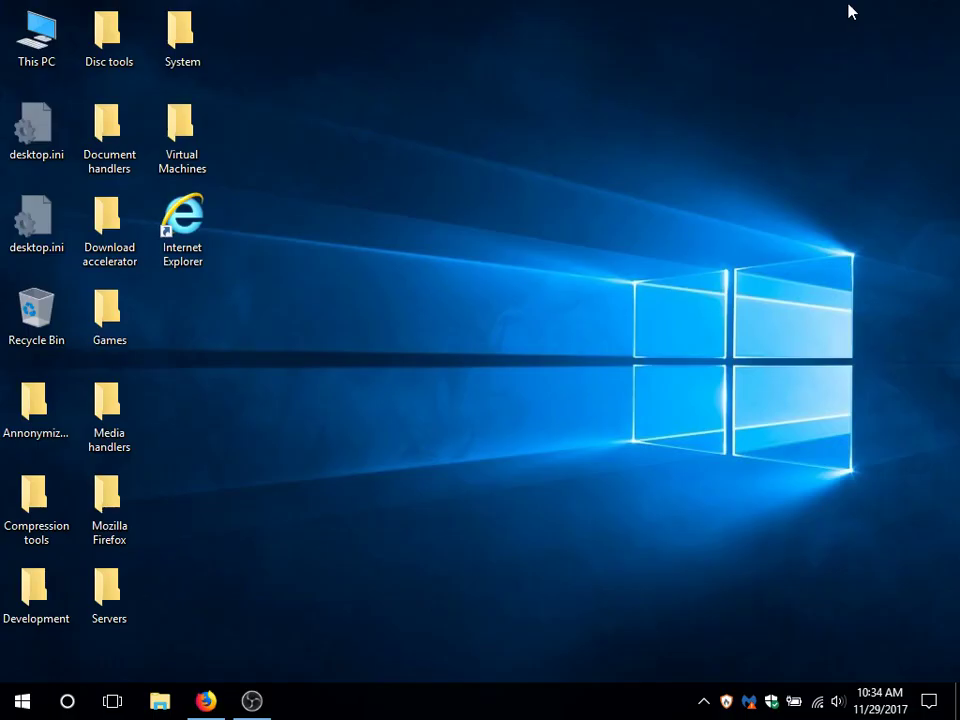
# Step: Navigate Games > PSP > Option 2 and run start-windows-amd64.bat to launch Jpcsp
pyautogui.doubleClick(118, 318)
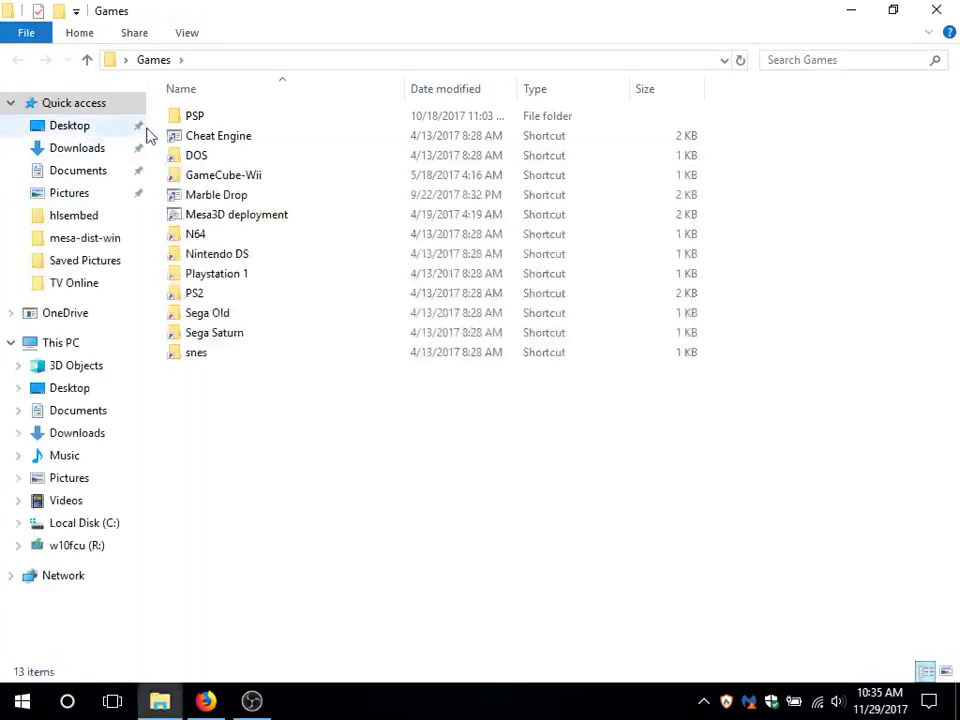
pyautogui.doubleClick(208, 118)
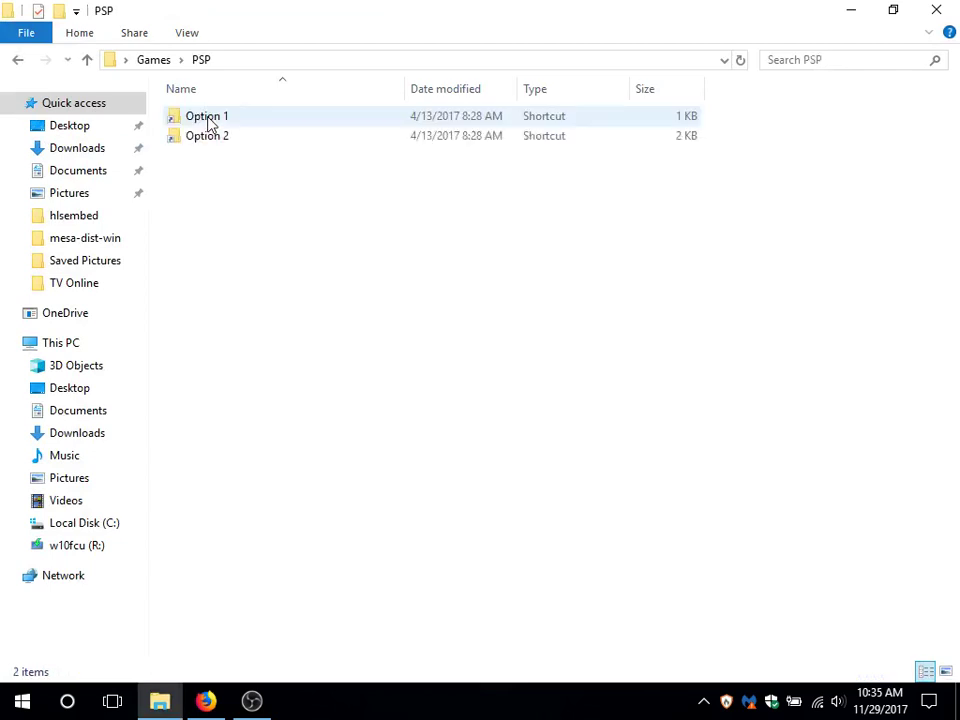
pyautogui.doubleClick(208, 118)
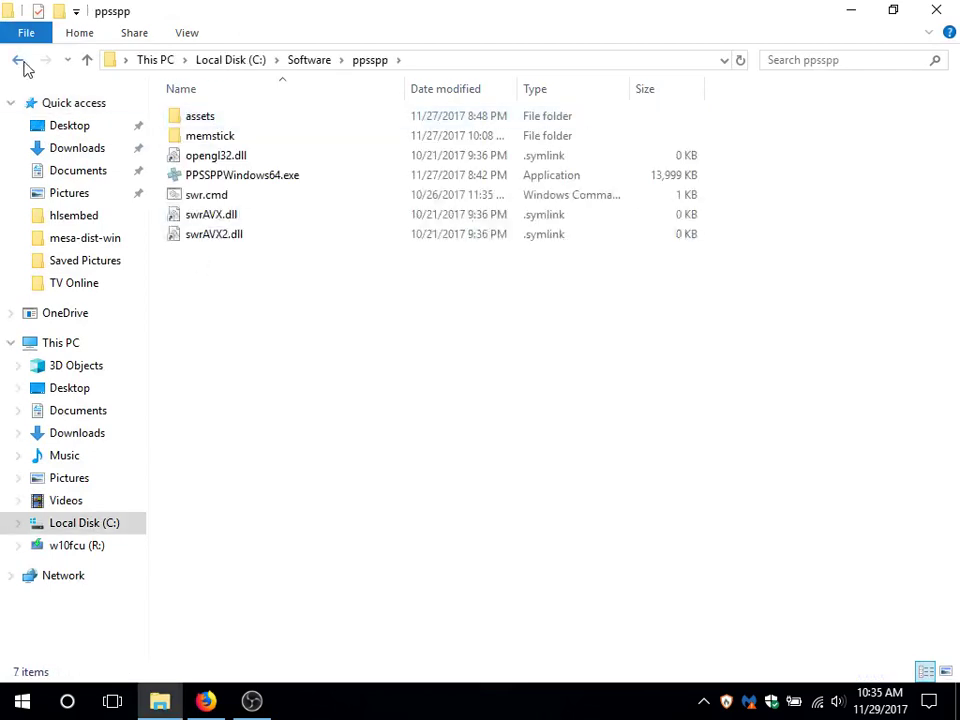
pyautogui.click(19, 62)
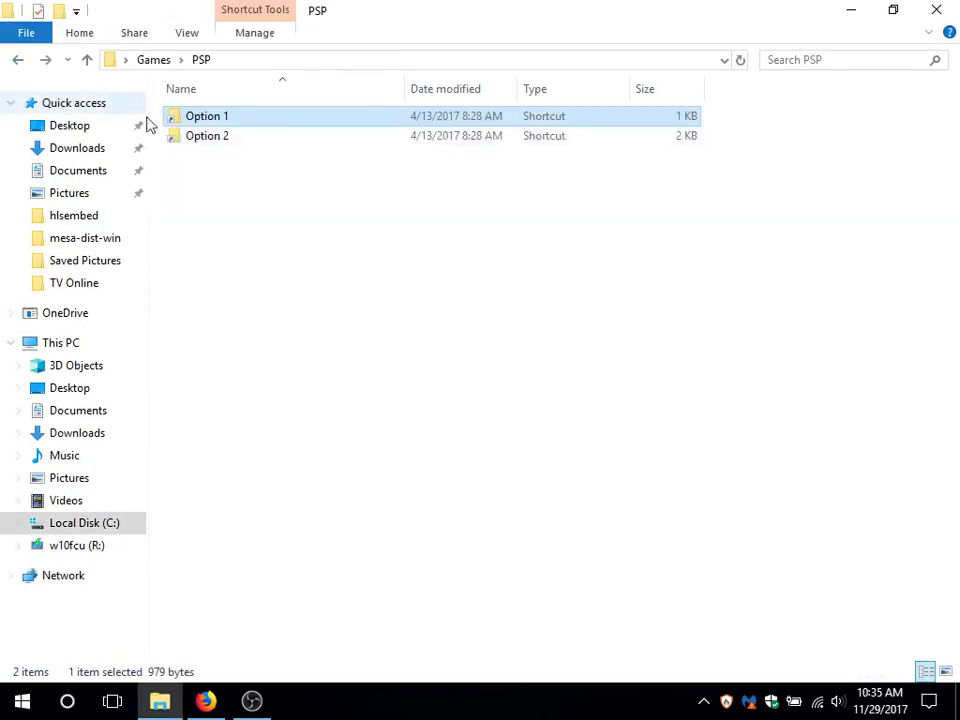
pyautogui.doubleClick(208, 140)
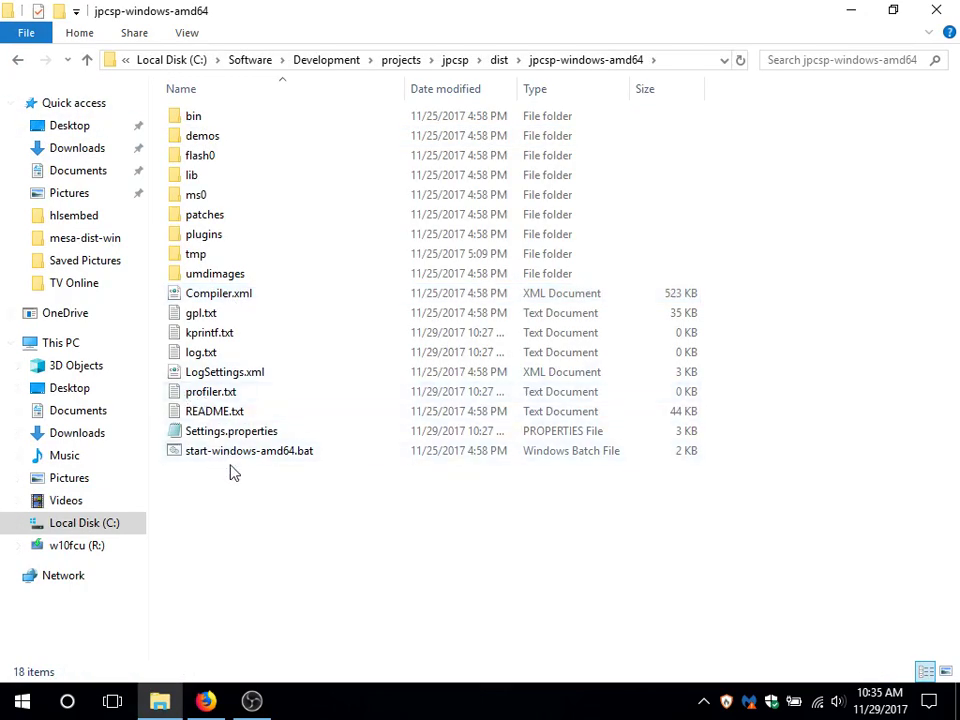
pyautogui.doubleClick(258, 453)
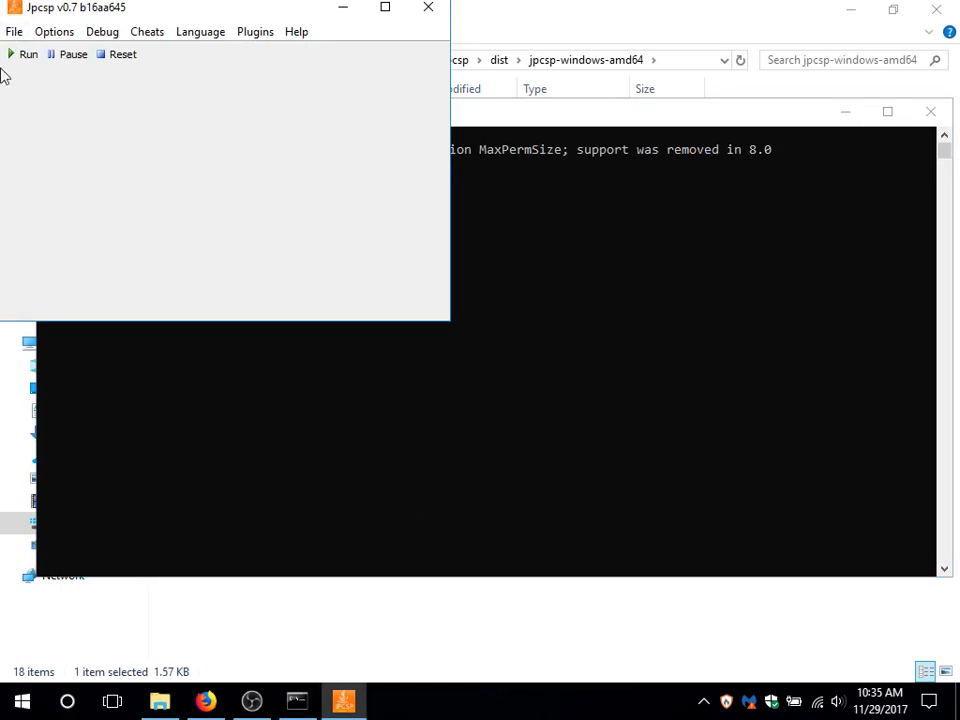
# Step: Load cube.cso via File > Load UMD, dismiss the cannot-display error, and close Jpcsp
pyautogui.click(12, 32)
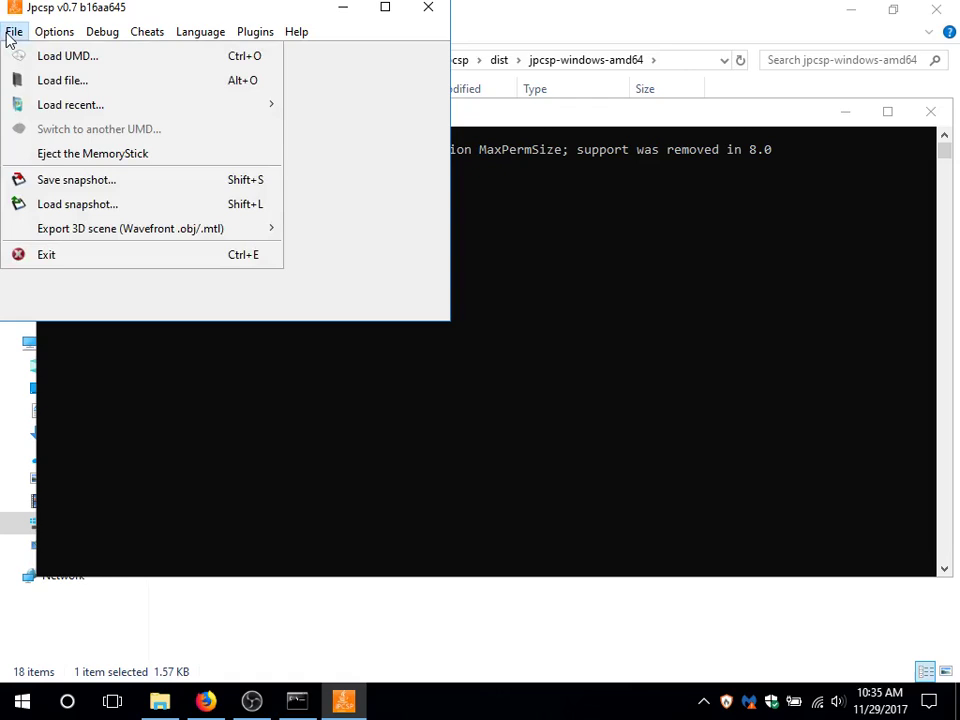
pyautogui.click(71, 62)
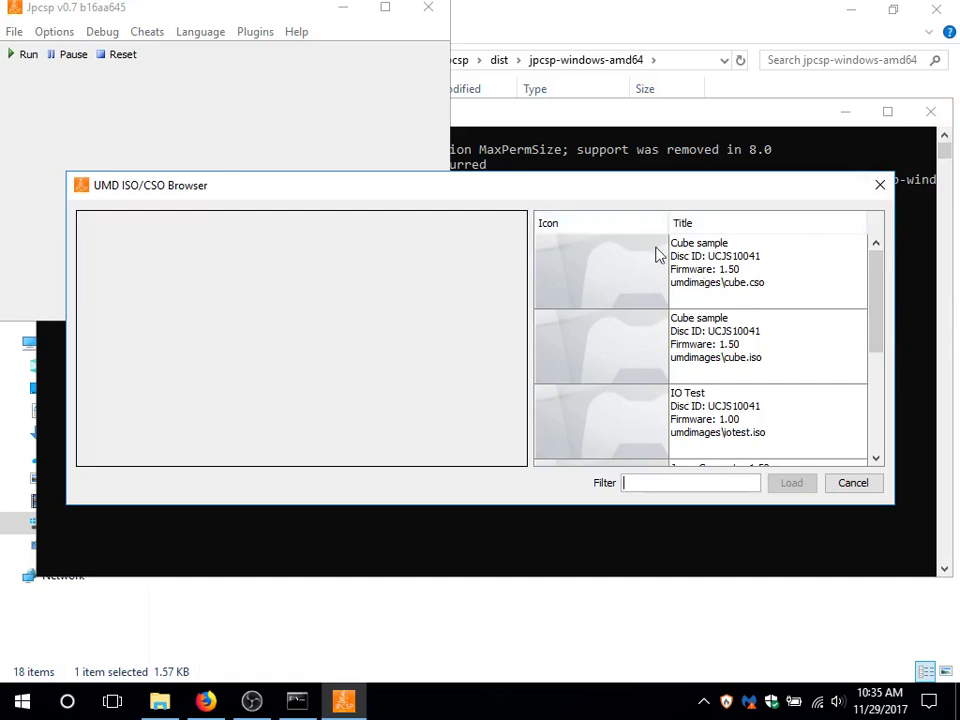
pyautogui.click(731, 276)
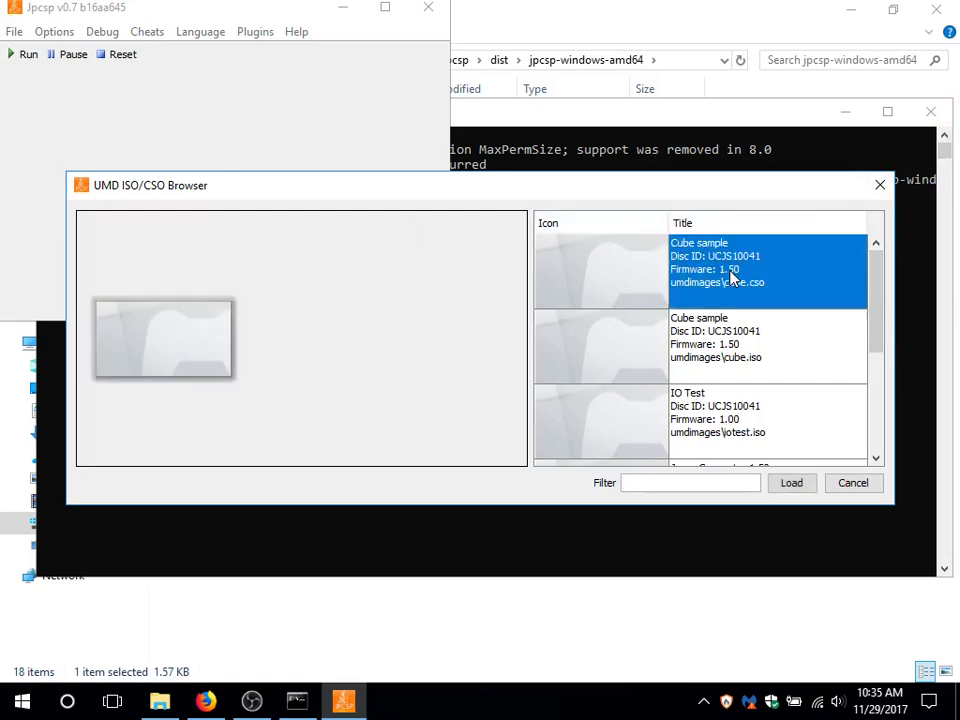
pyautogui.click(789, 492)
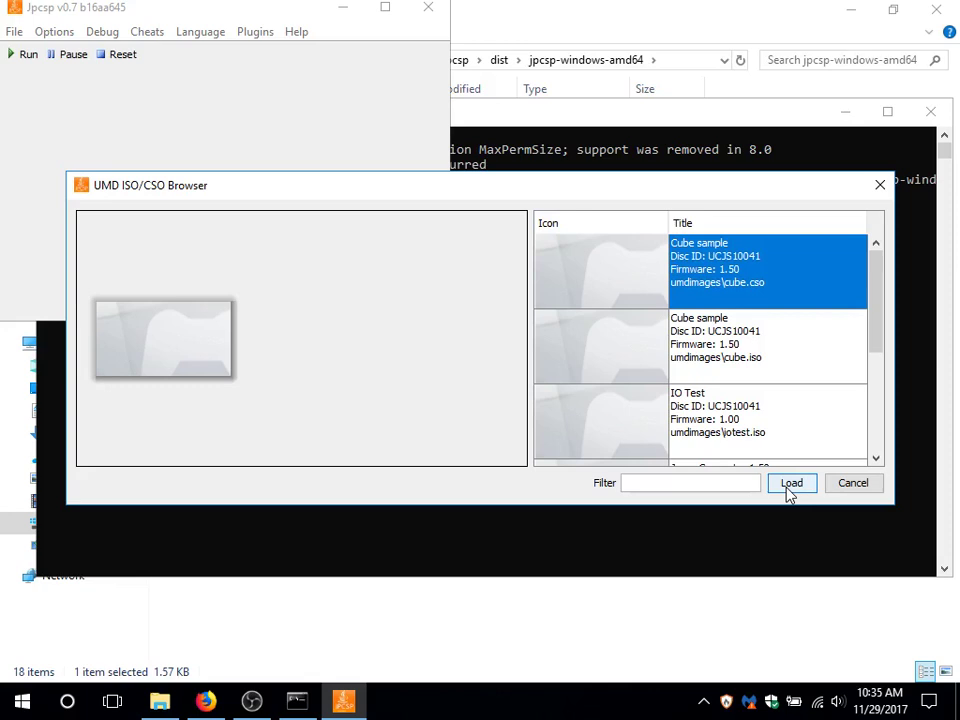
pyautogui.click(789, 487)
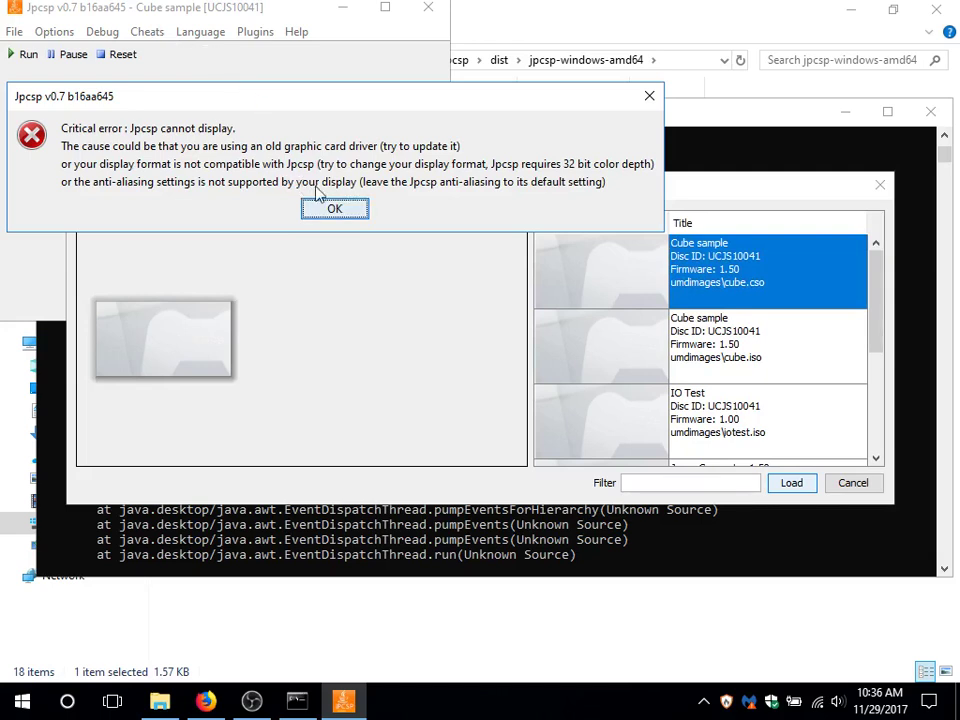
pyautogui.click(336, 209)
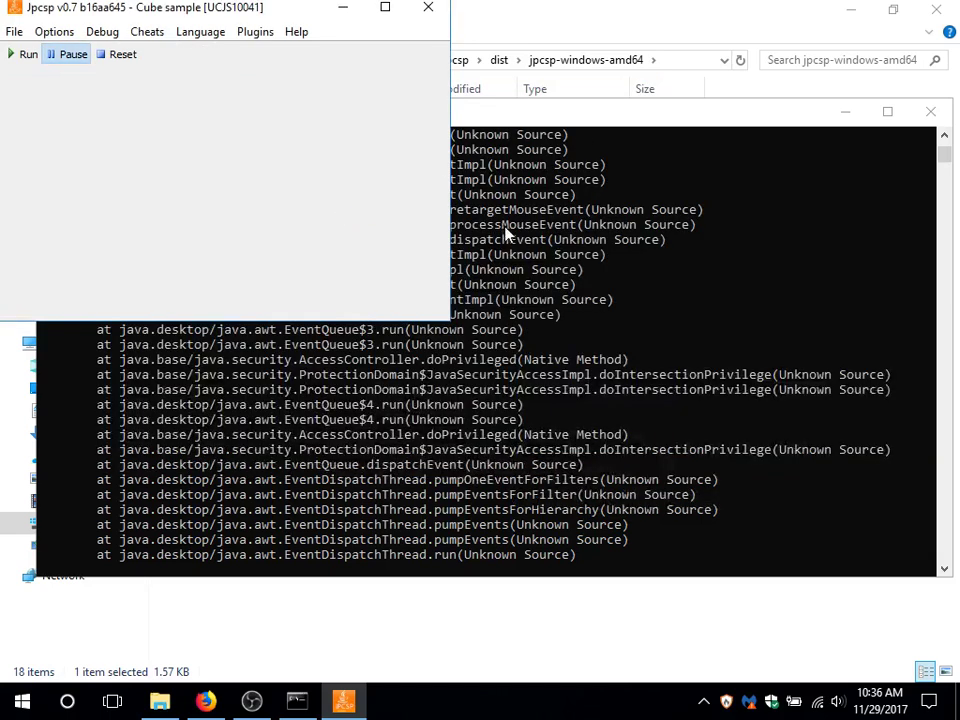
pyautogui.click(435, 12)
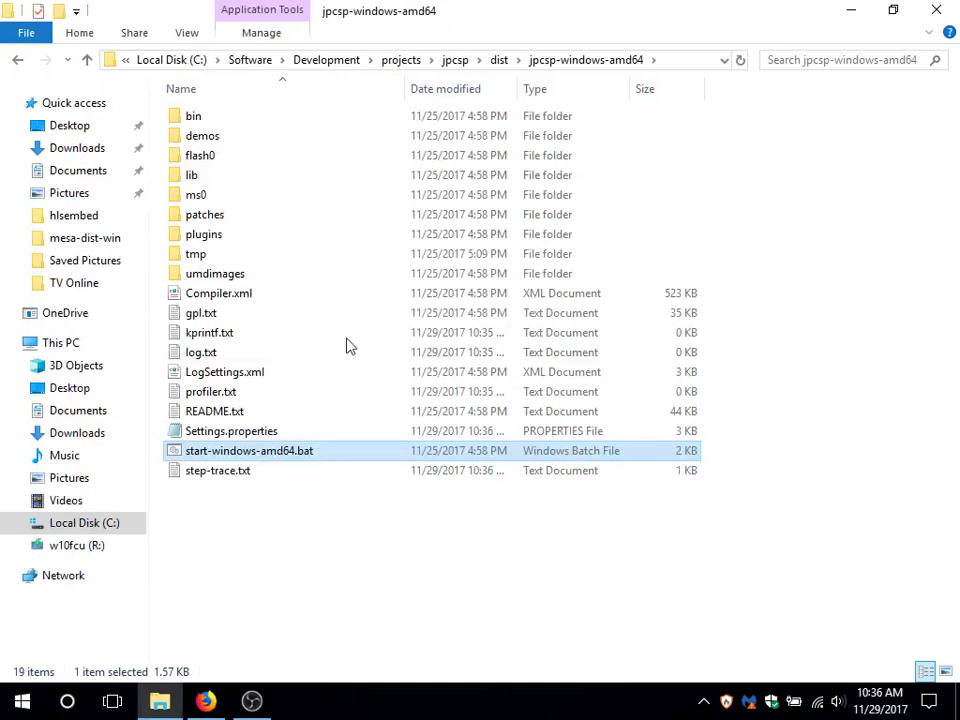
# Step: Relaunch Jpcsp from start-windows-amd64.bat and bring up the taskbar context menu
pyautogui.doubleClick(228, 451)
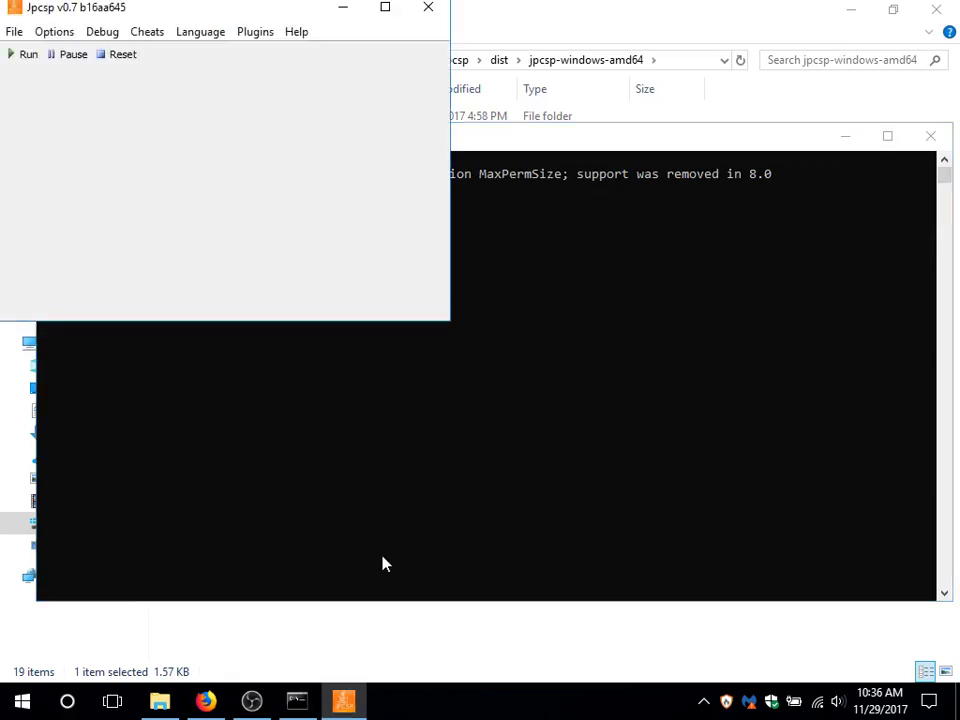
pyautogui.rightClick(557, 701)
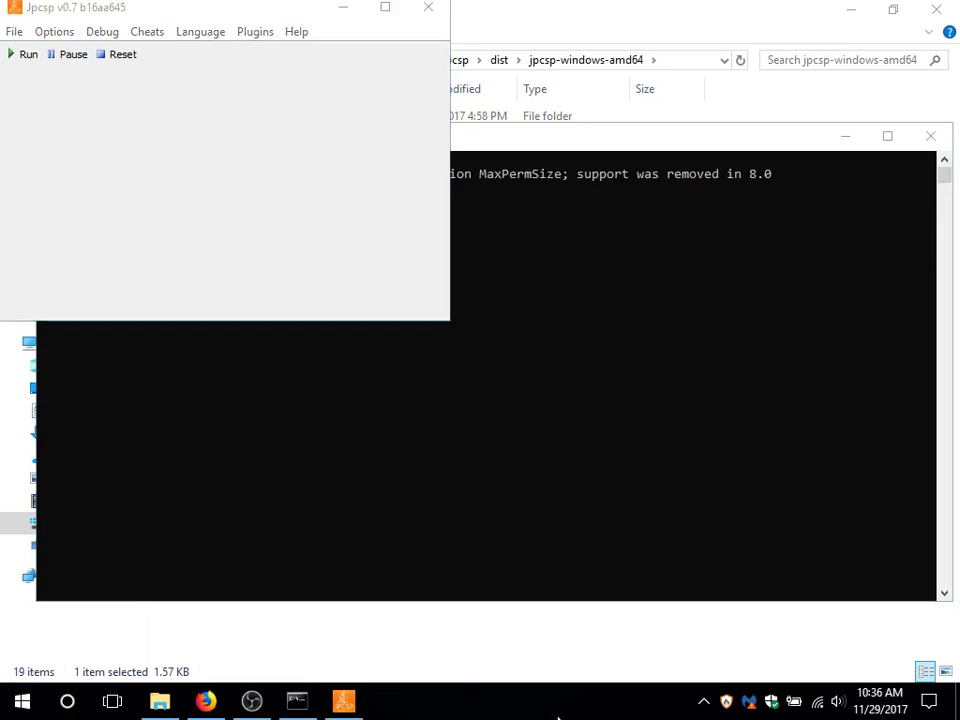
# Step: Open Task Manager and inspect processes, including Java(TM) Platform SE binary using about 260 MB
pyautogui.click(614, 634)
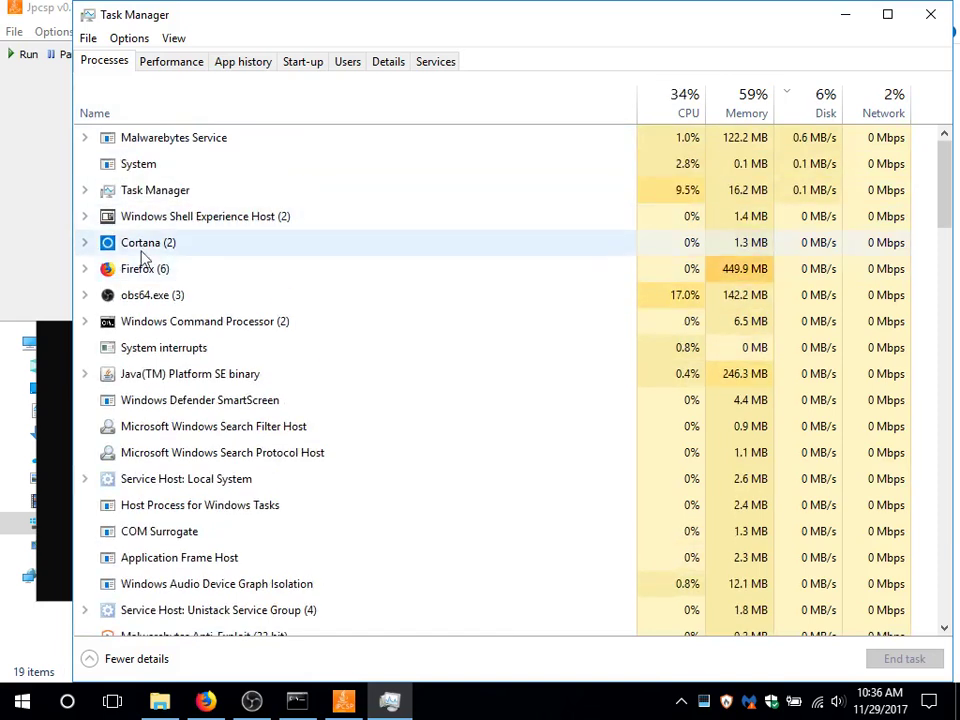
pyautogui.click(142, 250)
pyautogui.press('j')
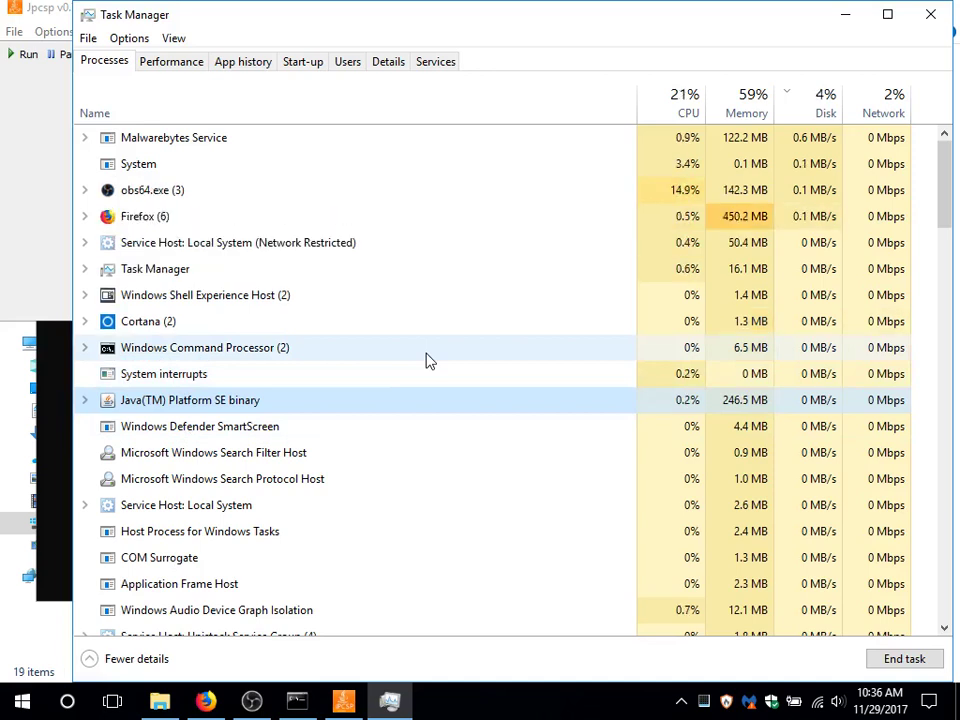
pyautogui.click(281, 271)
pyautogui.press('Down')
pyautogui.press('Down')
pyautogui.press('Down')
pyautogui.press('Down')
pyautogui.press('Down')
pyautogui.press('Down')
pyautogui.press('Down')
pyautogui.press('Down')
pyautogui.press('Down')
pyautogui.press('Down')
pyautogui.press('Down')
pyautogui.press('Down')
pyautogui.press('Down')
pyautogui.press('Down')
pyautogui.press('Down')
pyautogui.press('Down')
pyautogui.press('Down')
pyautogui.press('Down')
pyautogui.press('Down')
pyautogui.press('Down')
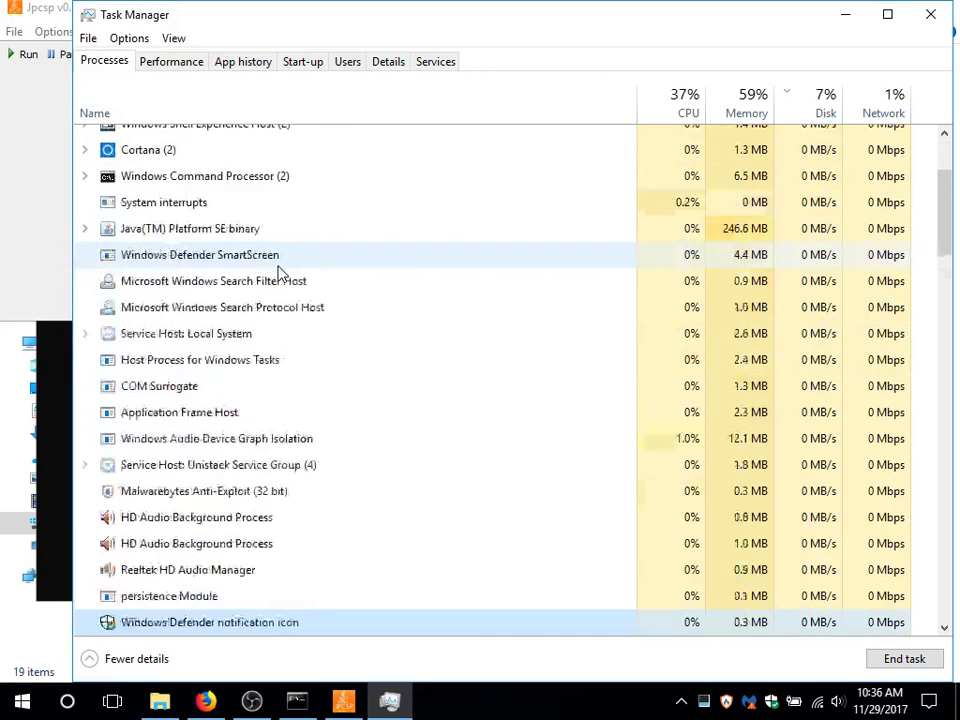
pyautogui.press('Down')
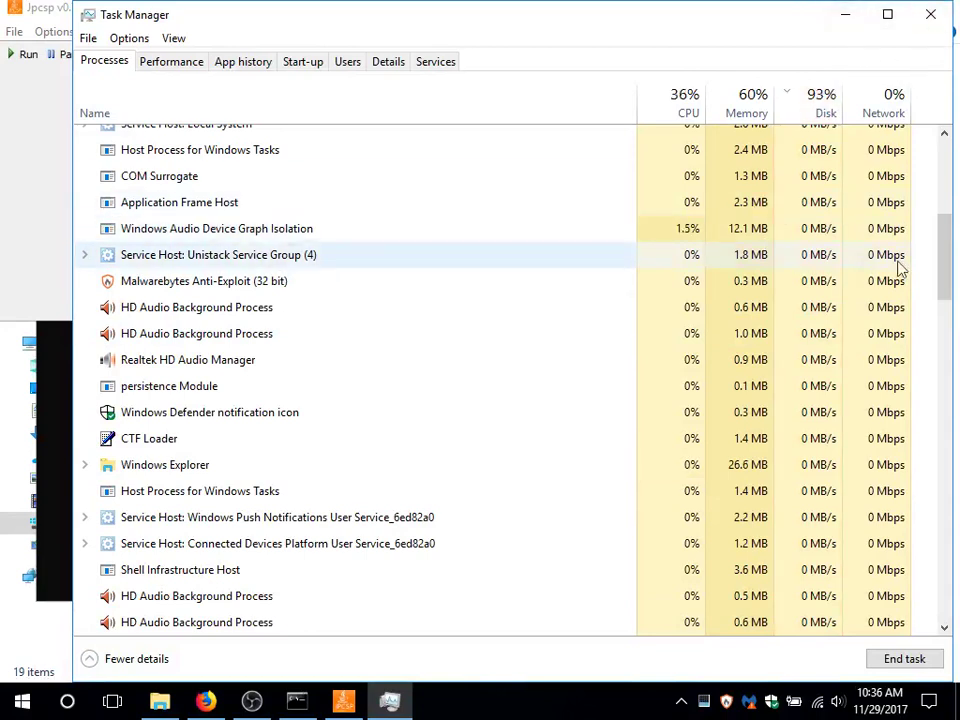
pyautogui.moveTo(944, 245); pyautogui.dragTo(946, 133)
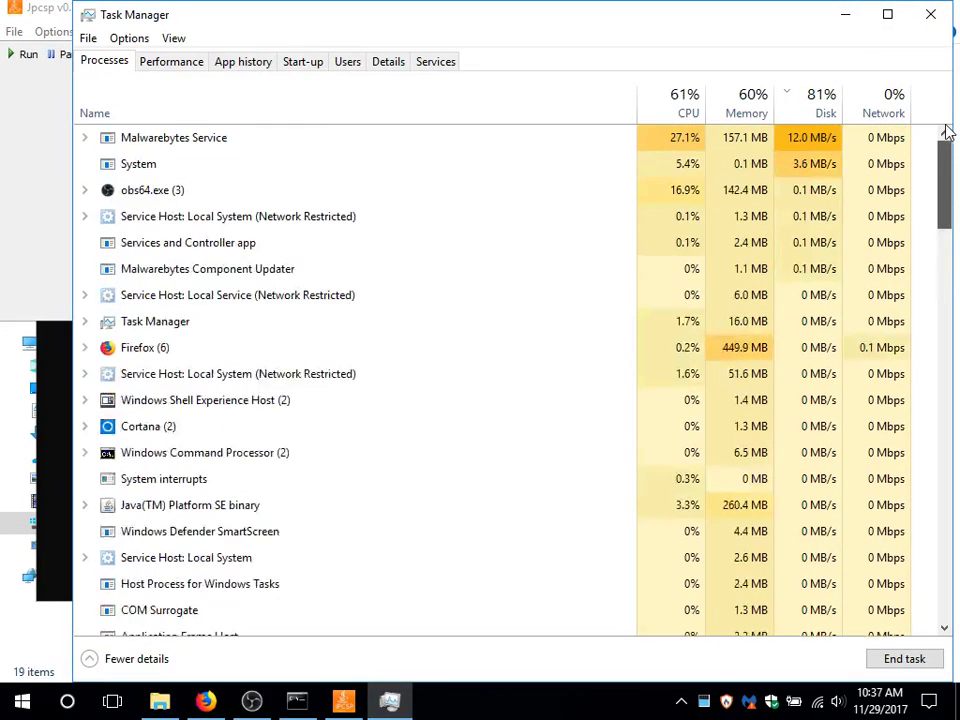
# Step: Close Task Manager, Jpcsp and the jpcsp-windows-amd64 folder window
pyautogui.click(938, 14)
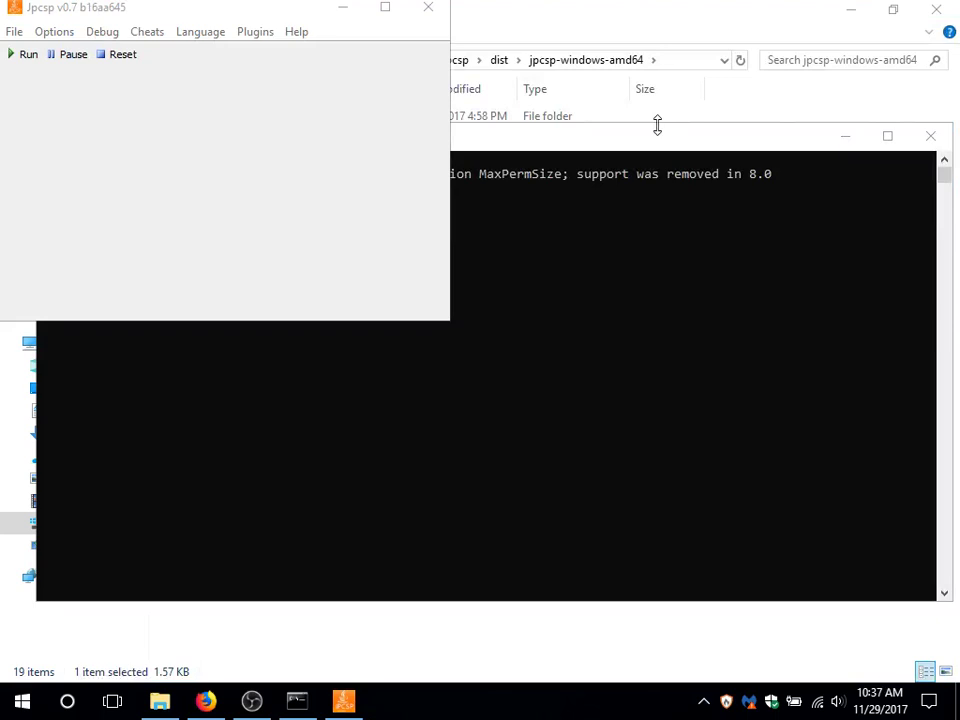
pyautogui.click(430, 8)
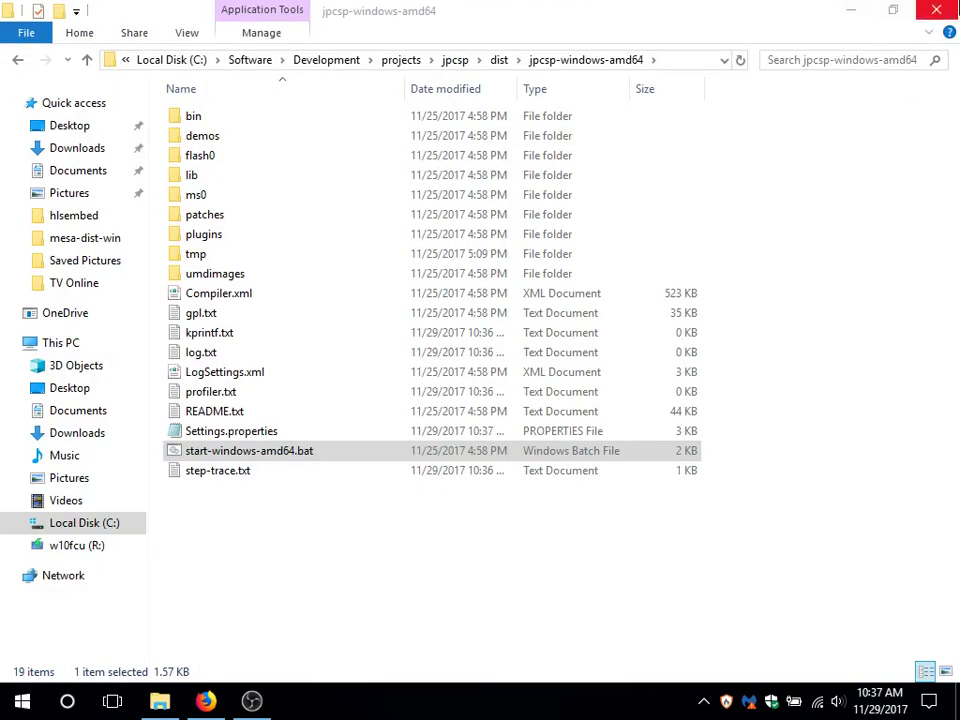
pyautogui.click(936, 10)
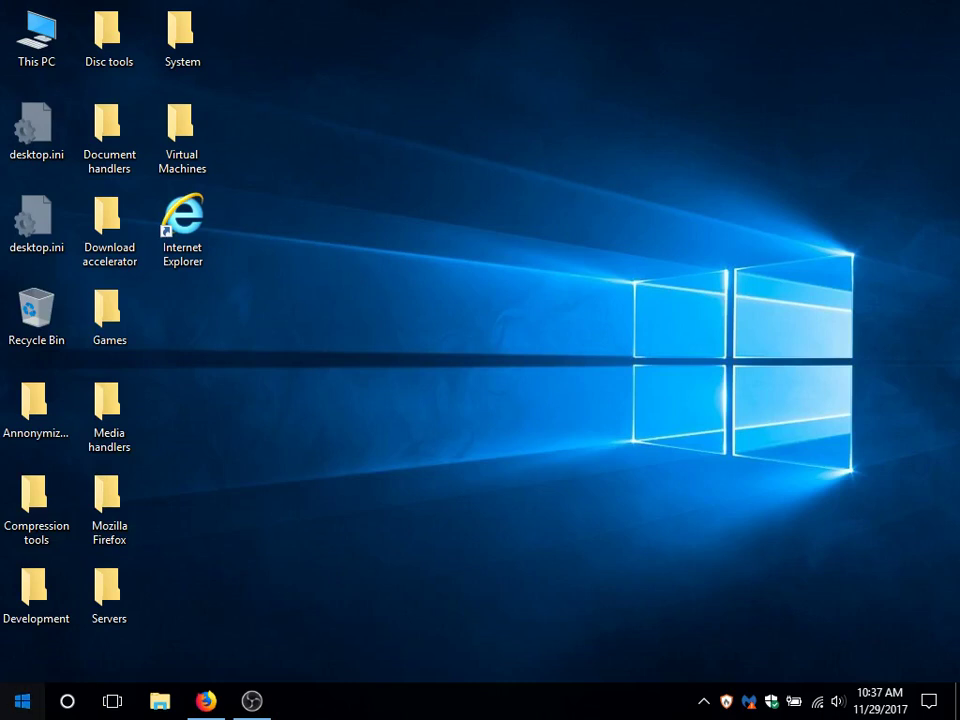
# Step: Search the Start menu for 'compatibility' to find Compatibility Administrator (64-bit)
pyautogui.press('super')
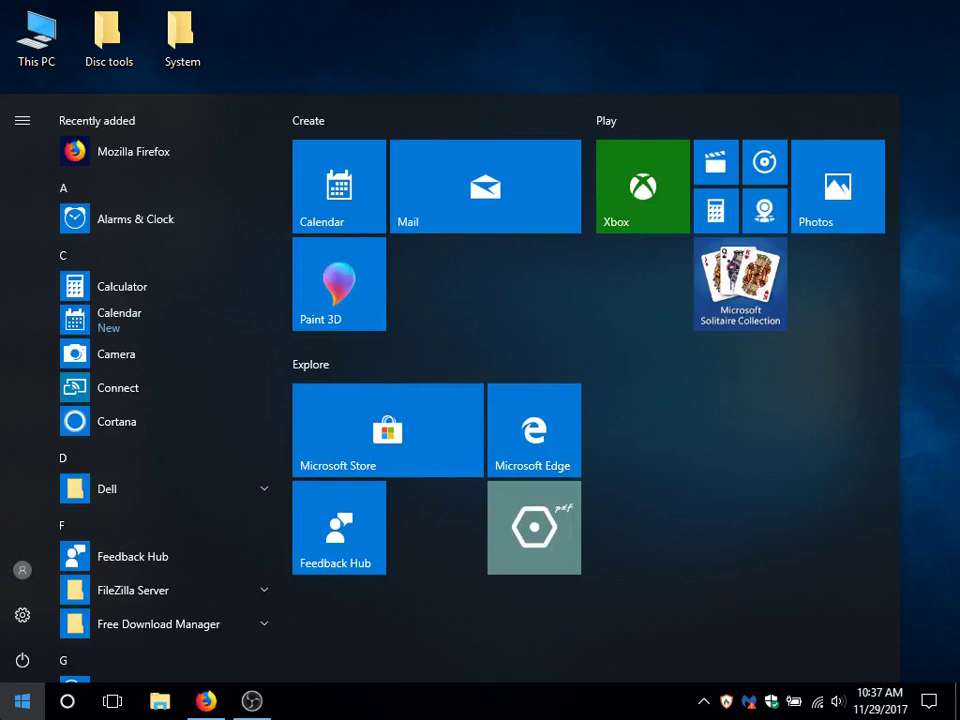
pyautogui.write('comp')
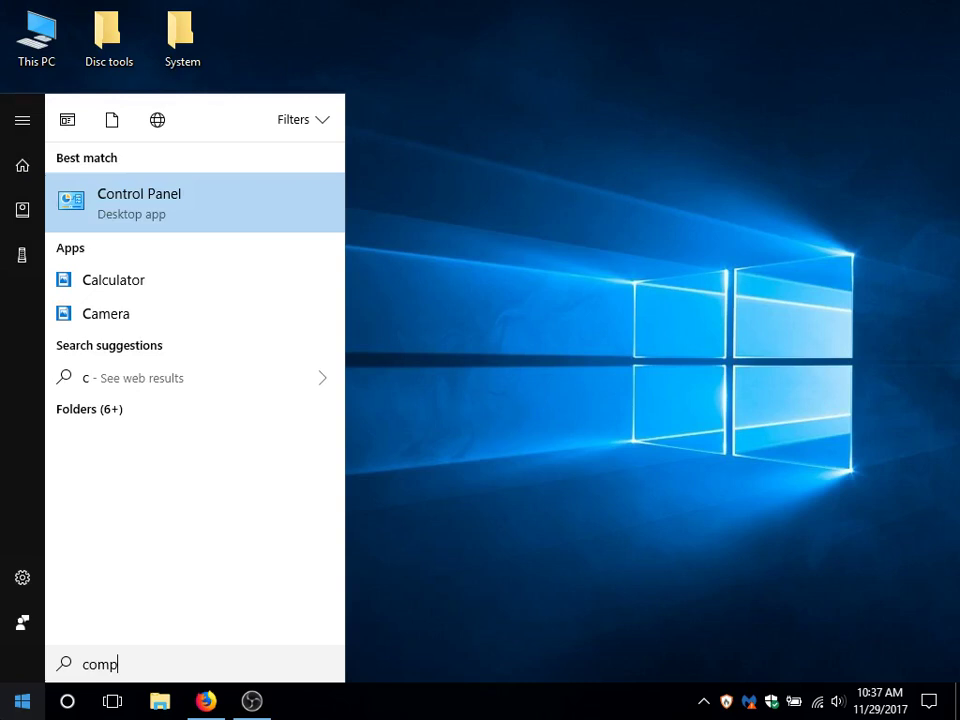
pyautogui.write('ati')
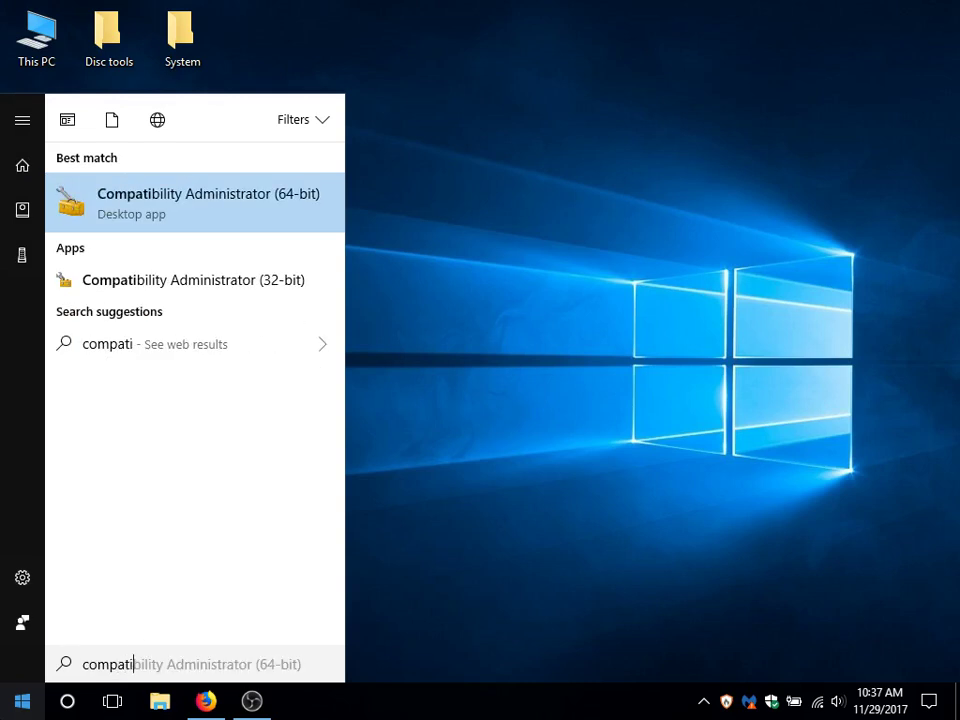
pyautogui.write('bilir')
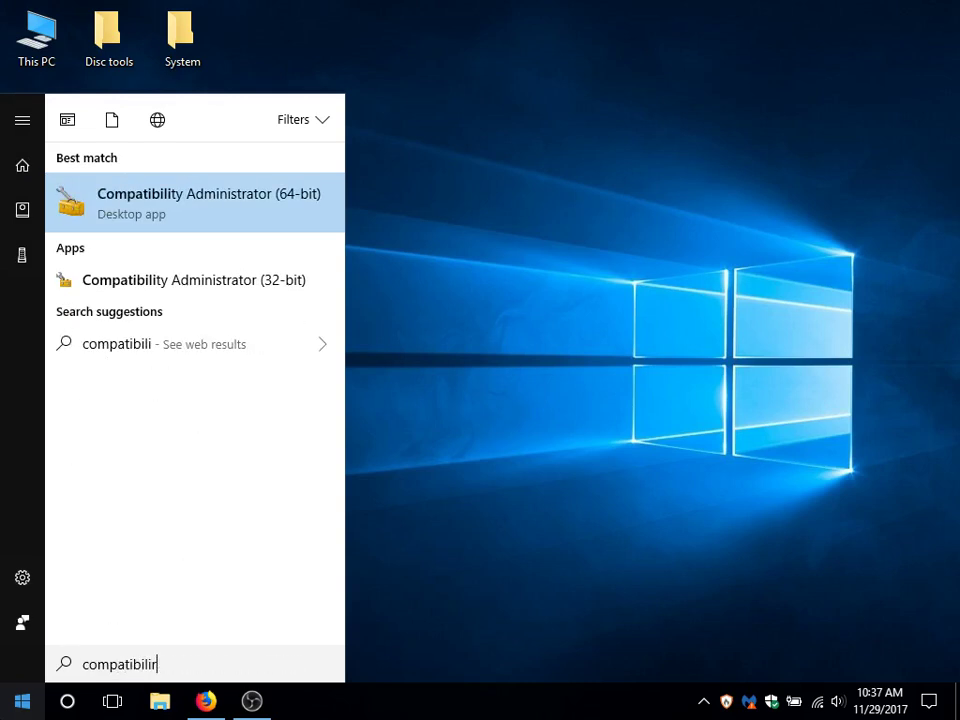
pyautogui.press('BackSpace')
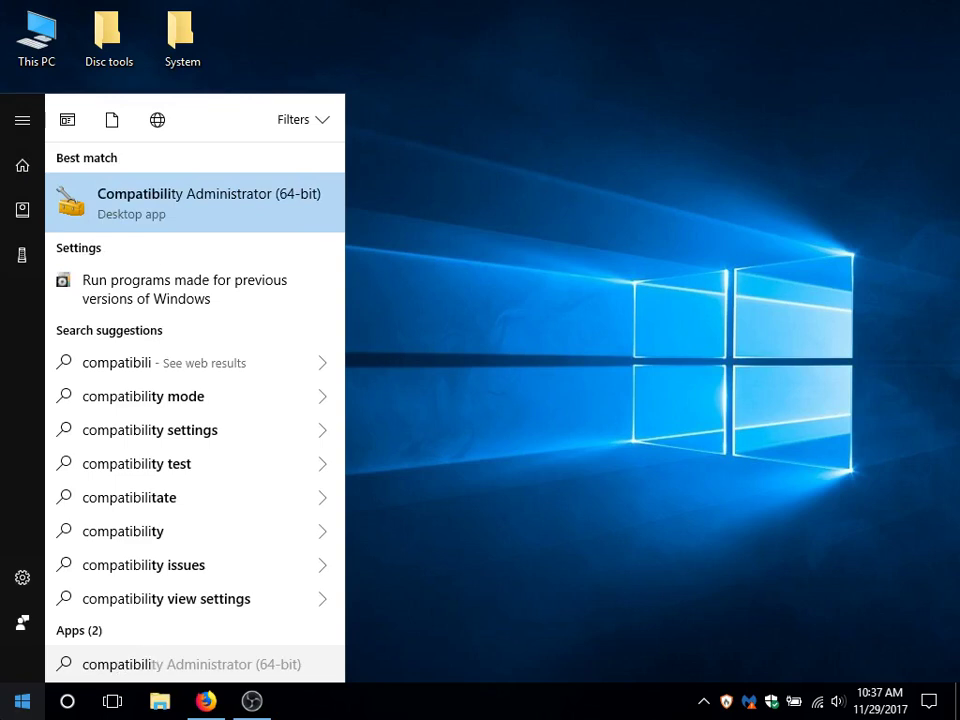
pyautogui.write('ty')
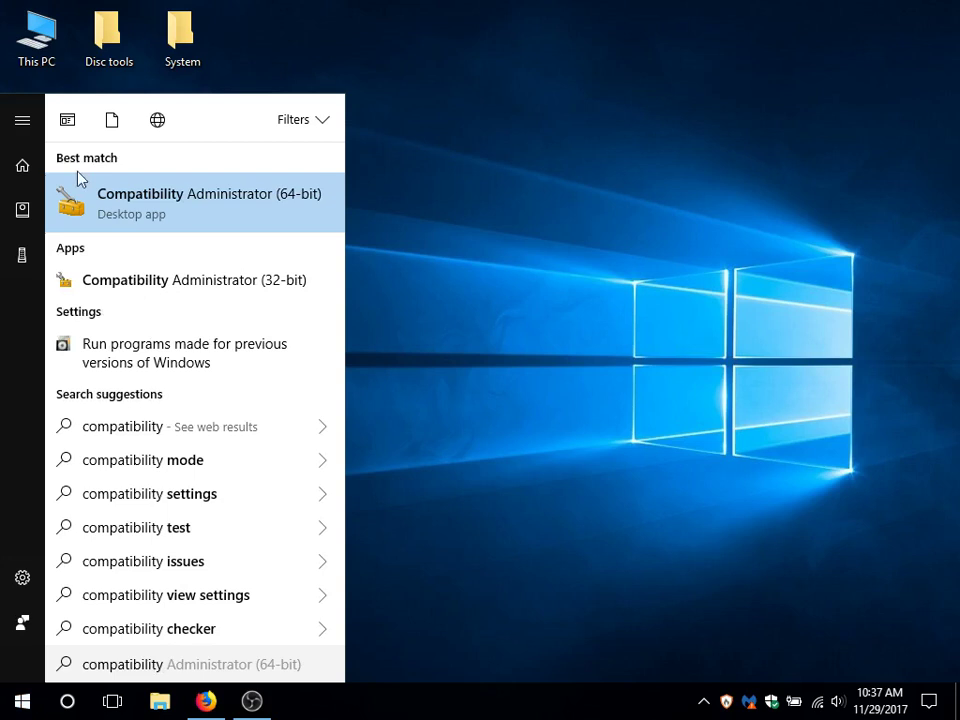
# Step: Launch Compatibility Administrator (64-bit) with Run as administrator from its context menu
pyautogui.rightClick(180, 210)
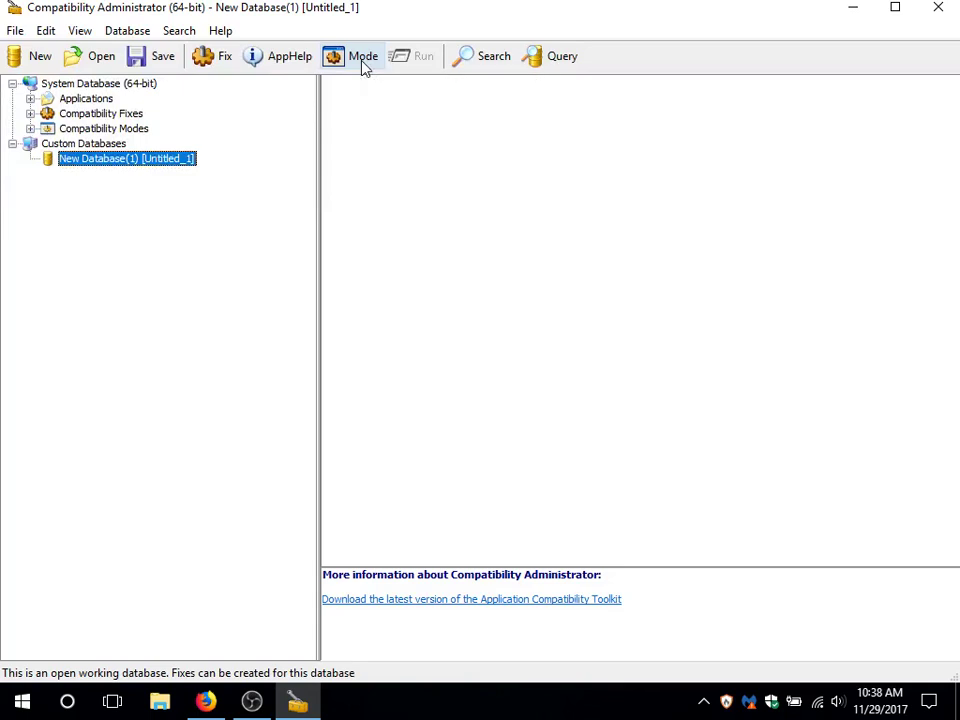
# Step: Create a new application fix with program name Java and vendor Oracle
pyautogui.click(218, 58)
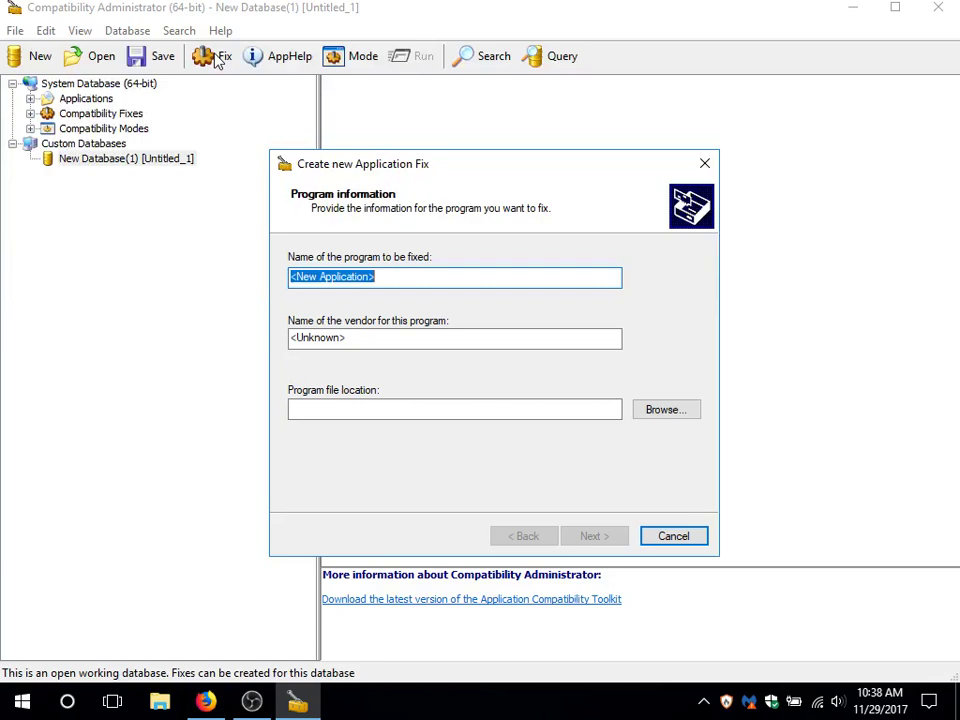
pyautogui.write('Java')
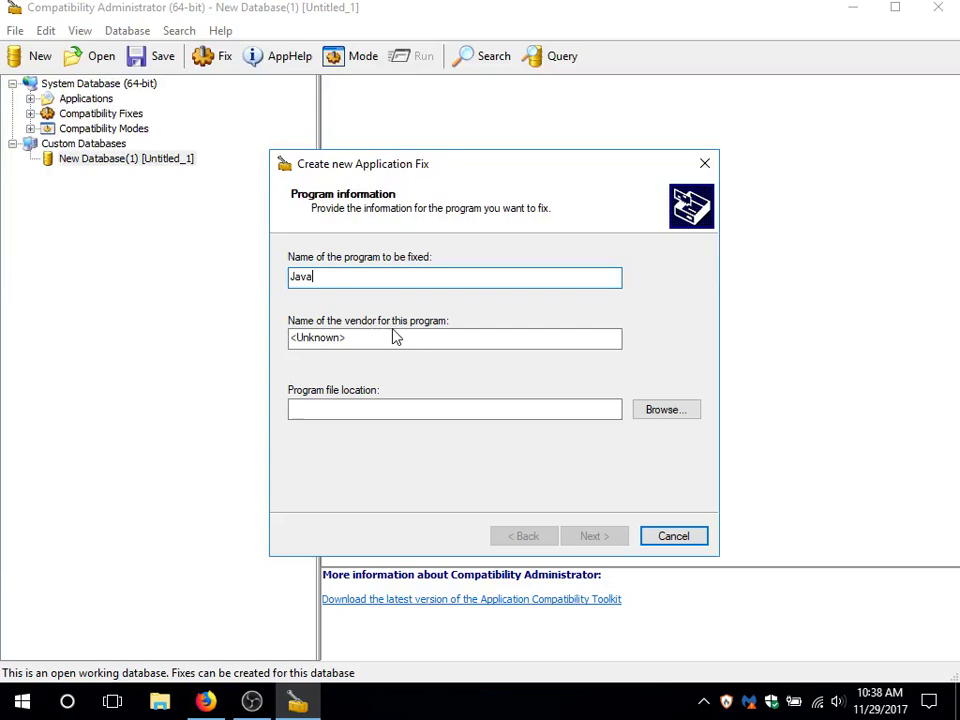
pyautogui.press('Tab')
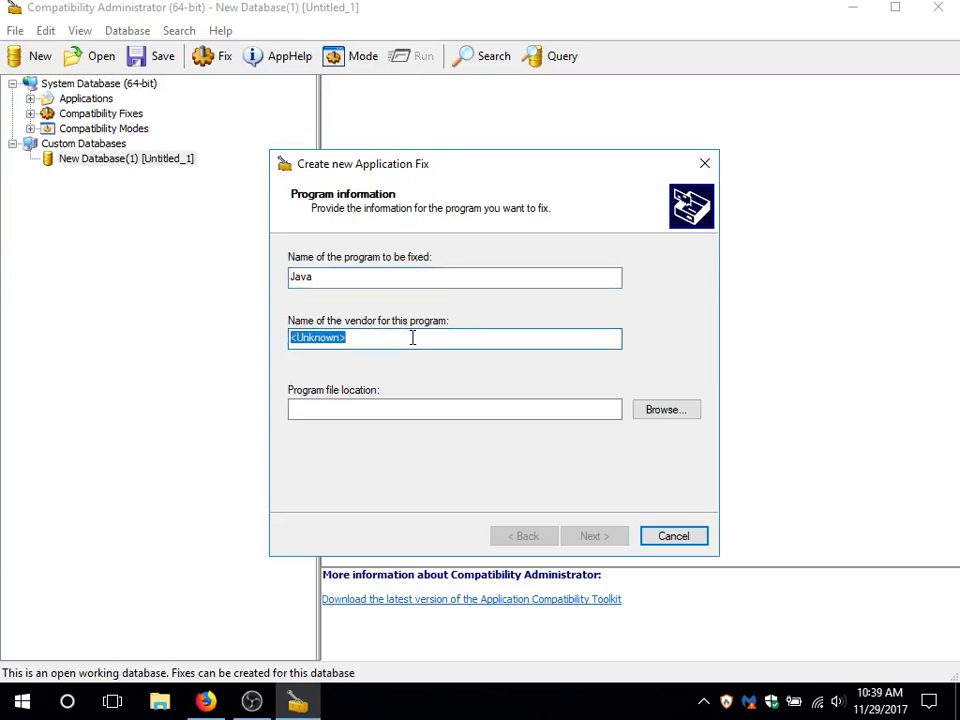
pyautogui.write('Or')
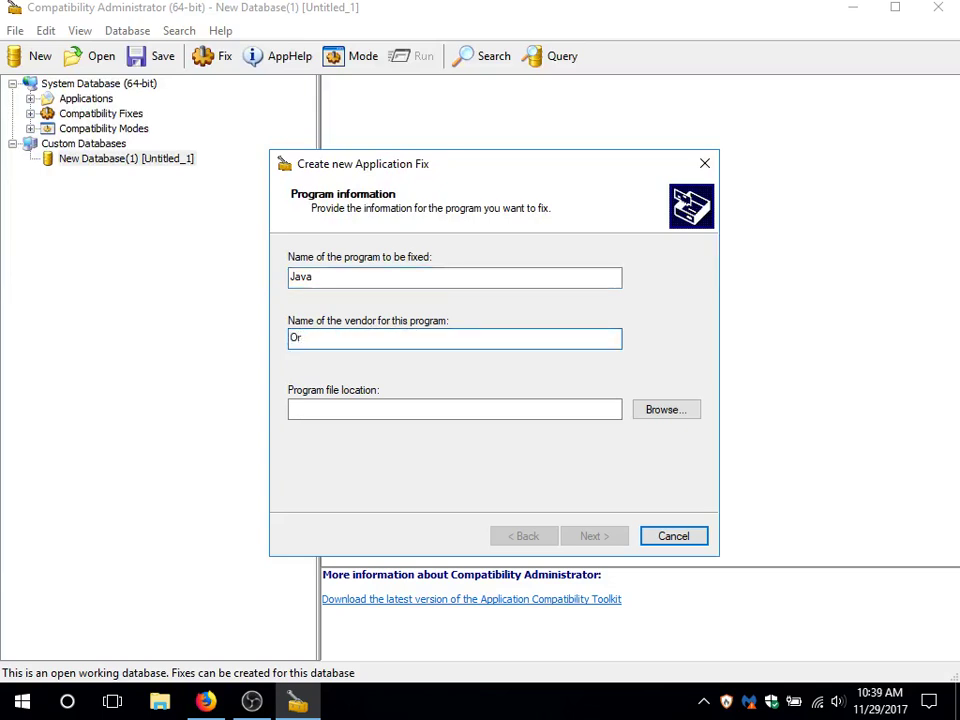
pyautogui.write('acle')
# Step: Set the fix's program file location to C:\Program Files\Java\JRE\bin\java.exe
pyautogui.click(680, 412)
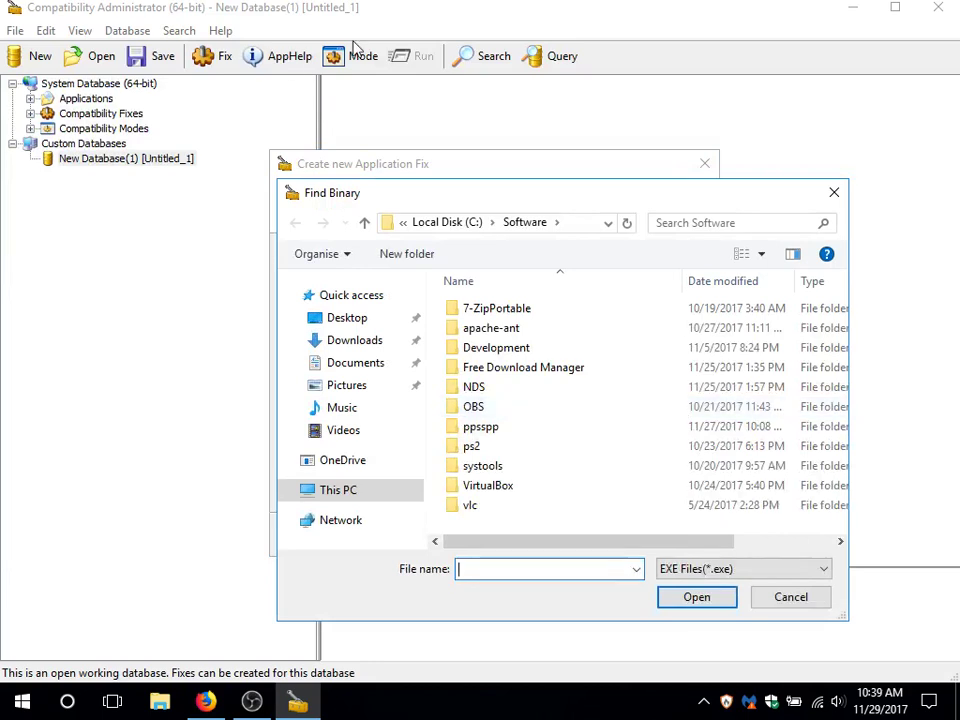
pyautogui.click(450, 223)
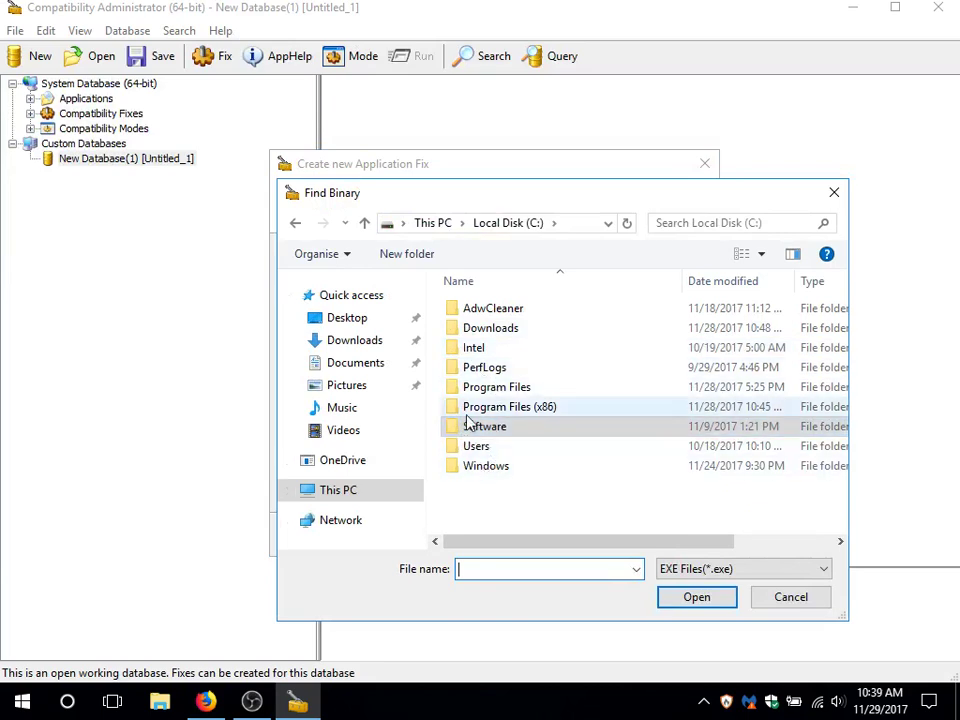
pyautogui.doubleClick(495, 388)
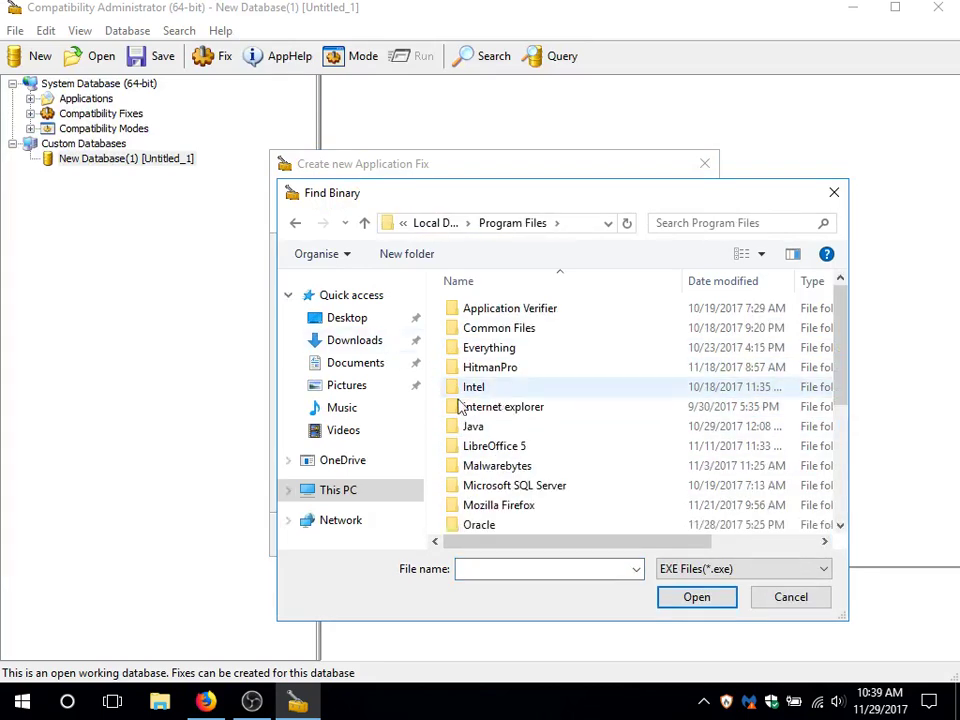
pyautogui.doubleClick(470, 428)
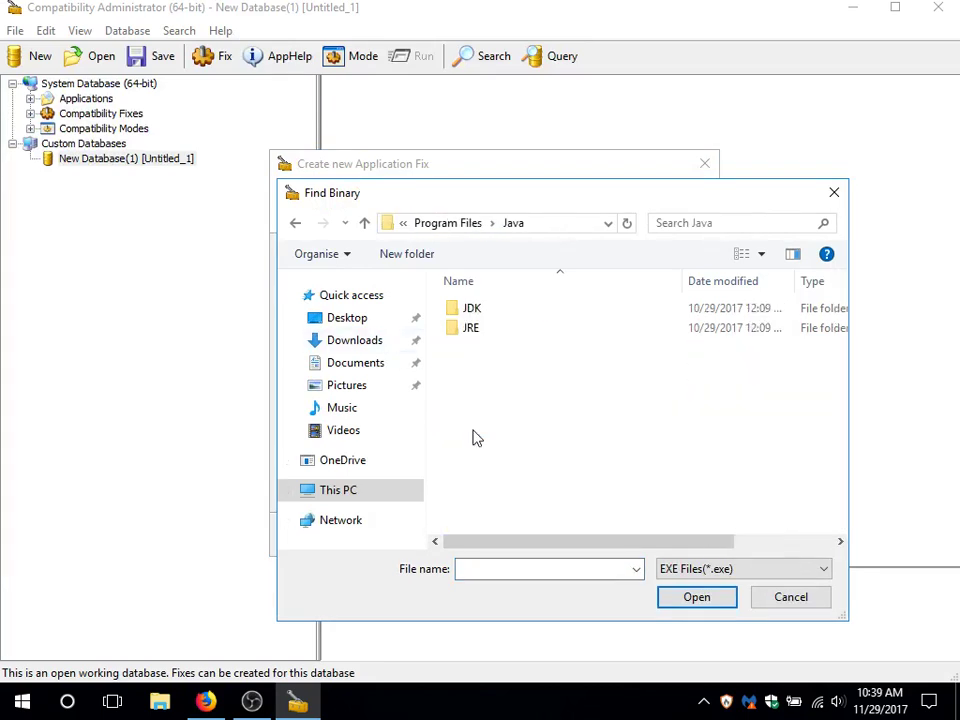
pyautogui.doubleClick(479, 333)
pyautogui.doubleClick(472, 308)
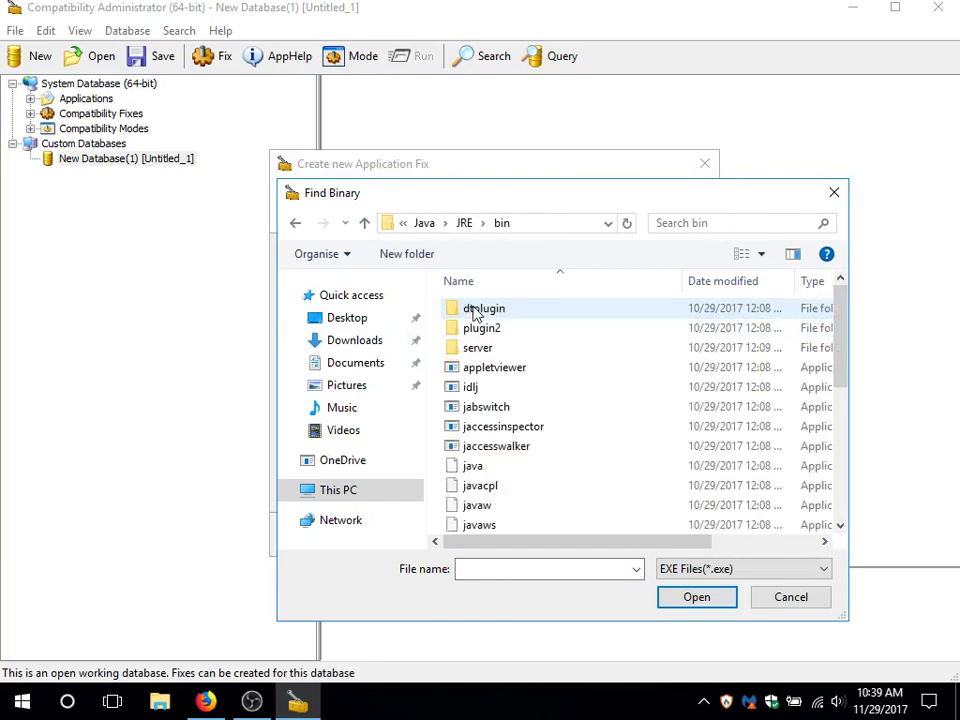
pyautogui.click(475, 467)
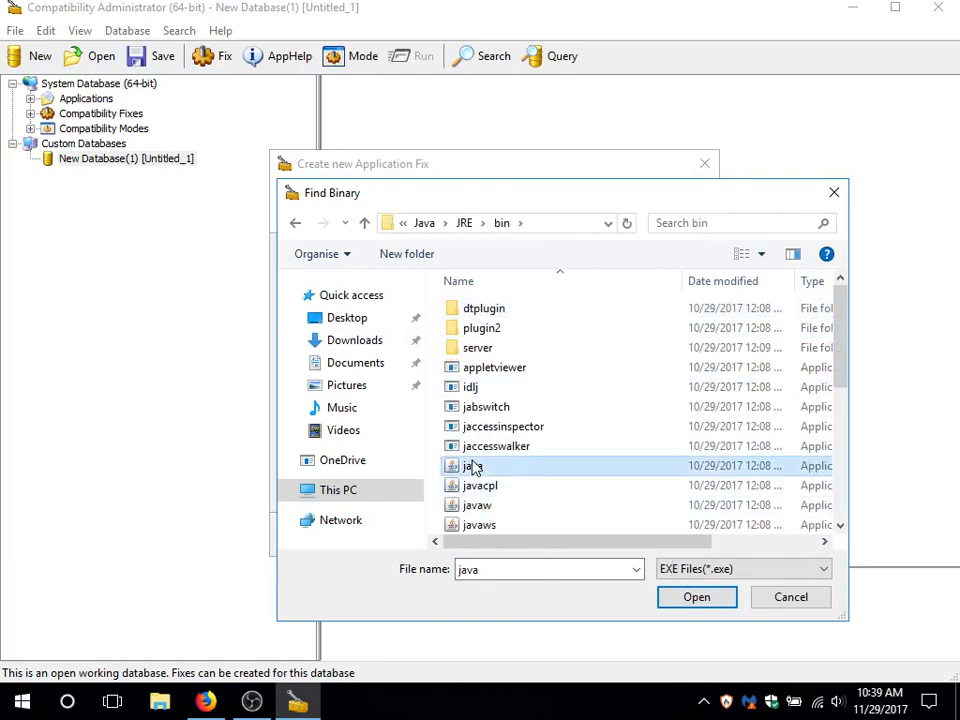
pyautogui.click(697, 598)
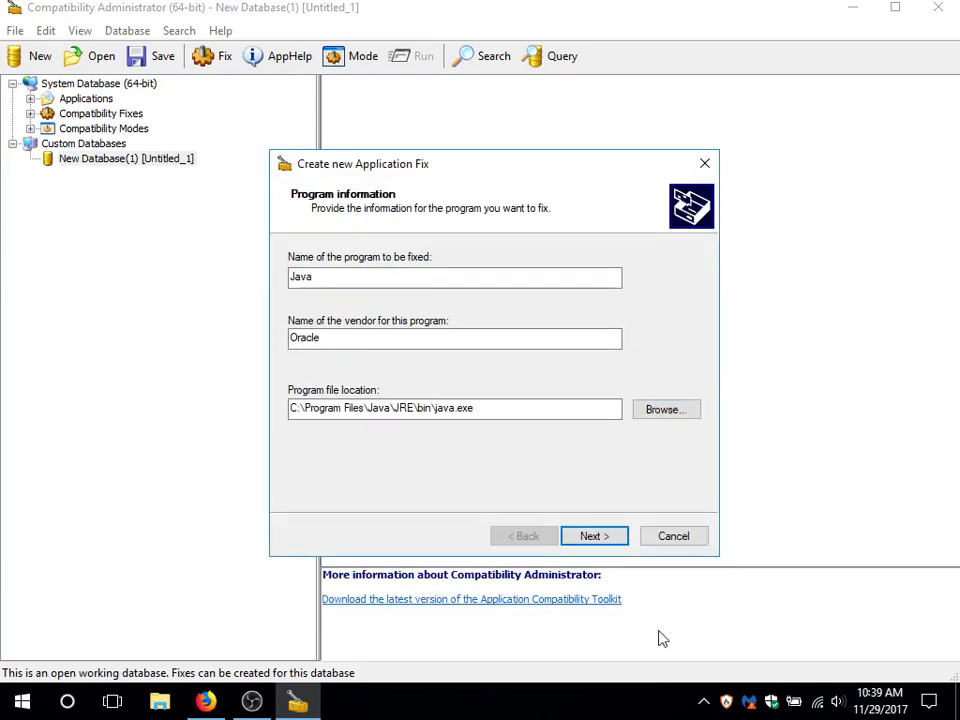
# Step: Skip past compatibility modes to the Compatibility Fixes list and jump to the Win version-lie fixes
pyautogui.click(597, 545)
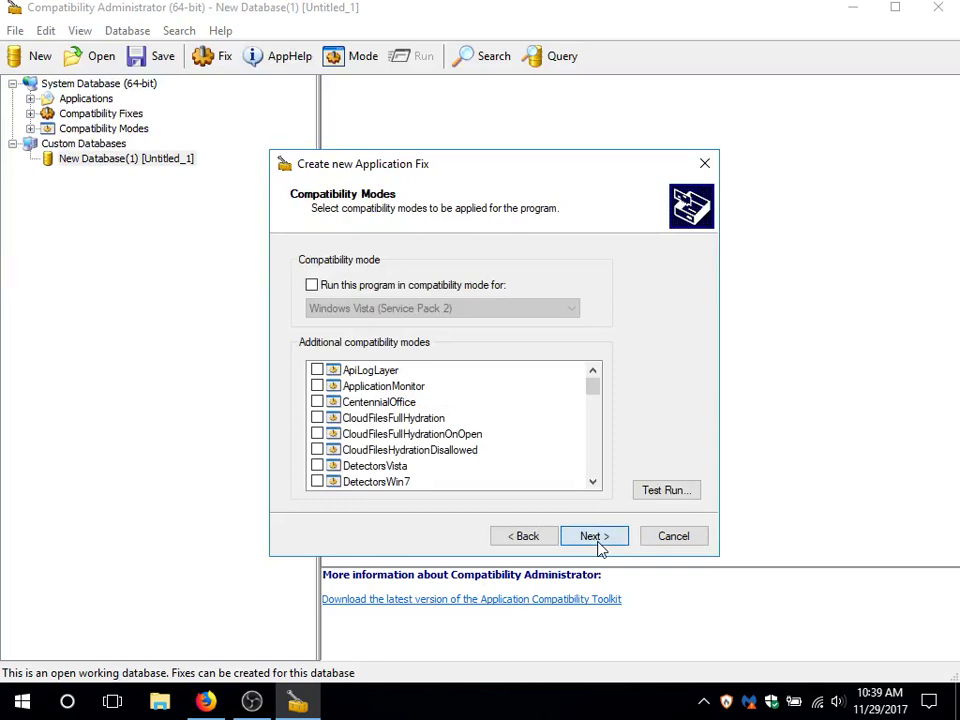
pyautogui.click(594, 537)
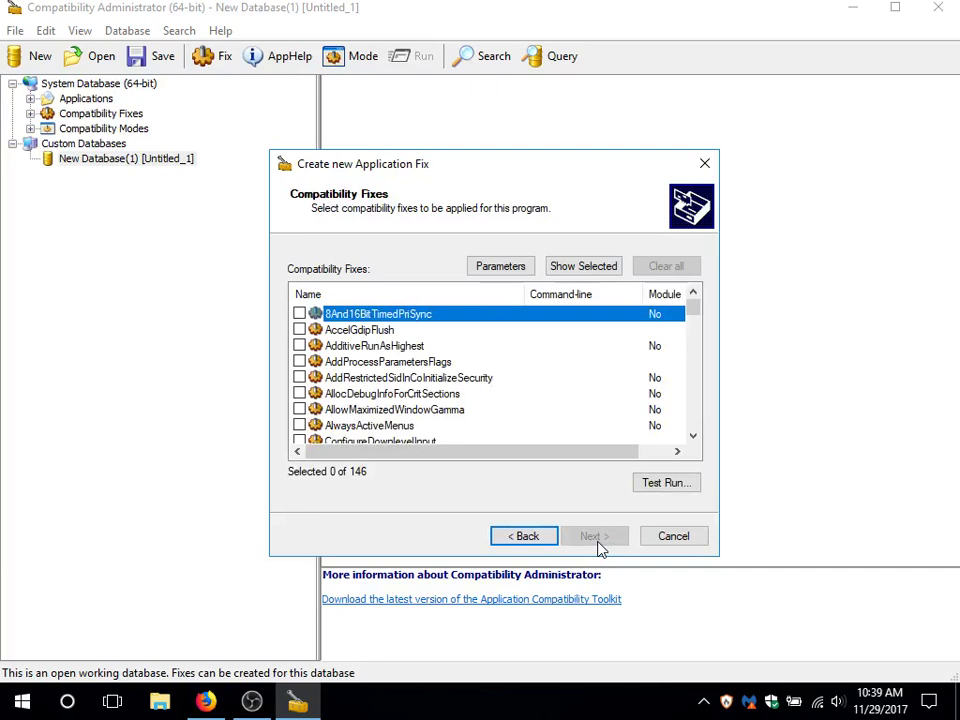
pyautogui.write('win')
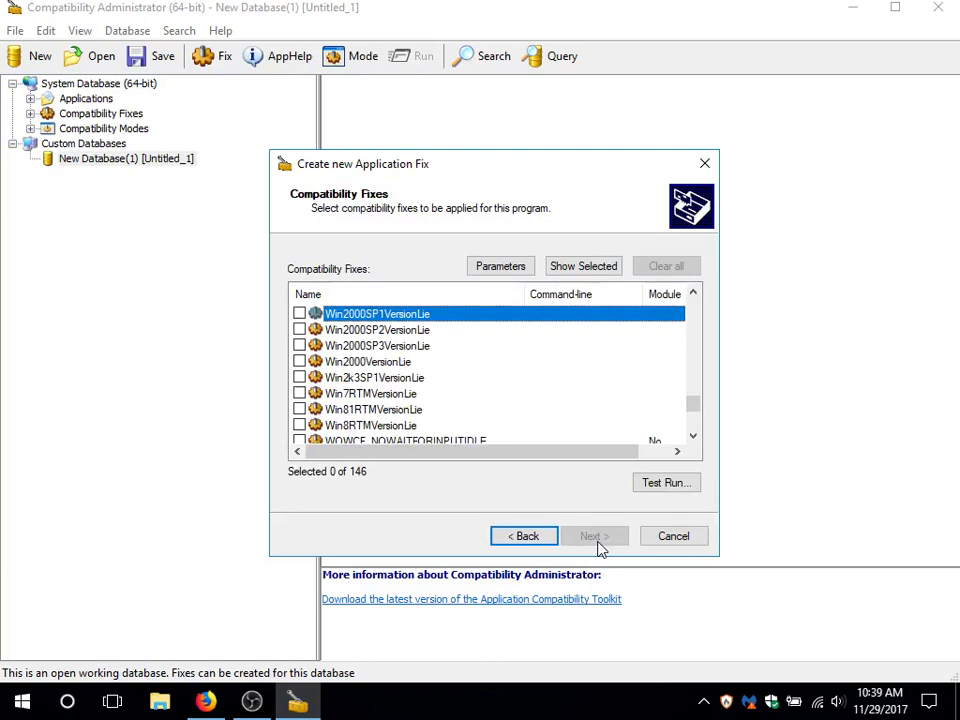
pyautogui.press('Down')
pyautogui.press('Down')
pyautogui.press('Down')
pyautogui.press('Down')
pyautogui.press('Down')
pyautogui.press('Down')
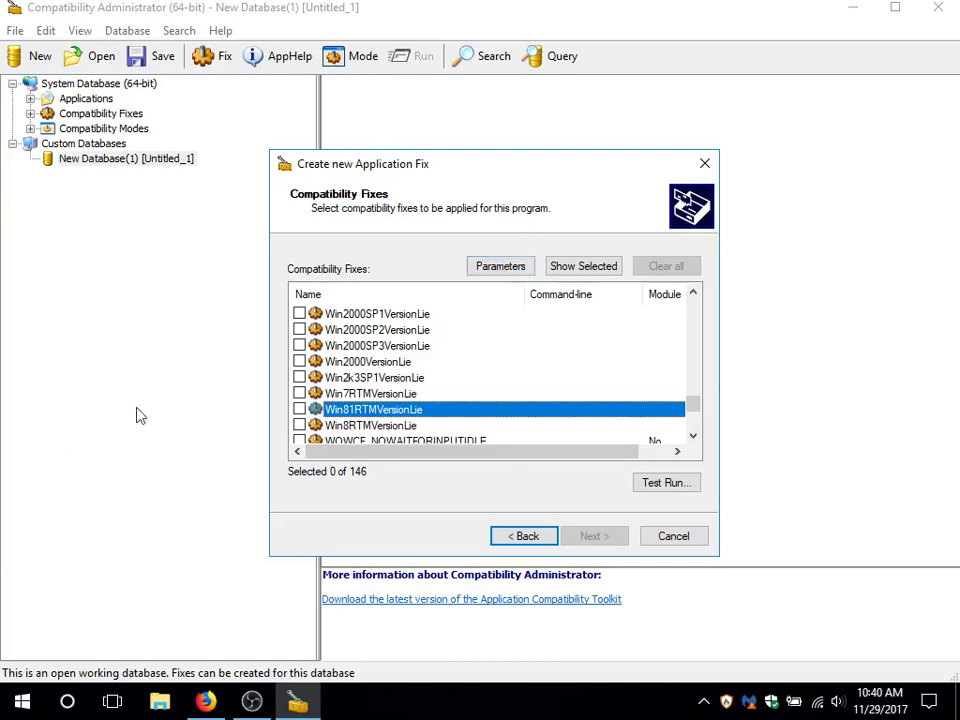
# Step: Tick Win81RTMVersionLie and bring up its Parameters options dialog
pyautogui.click(299, 410)
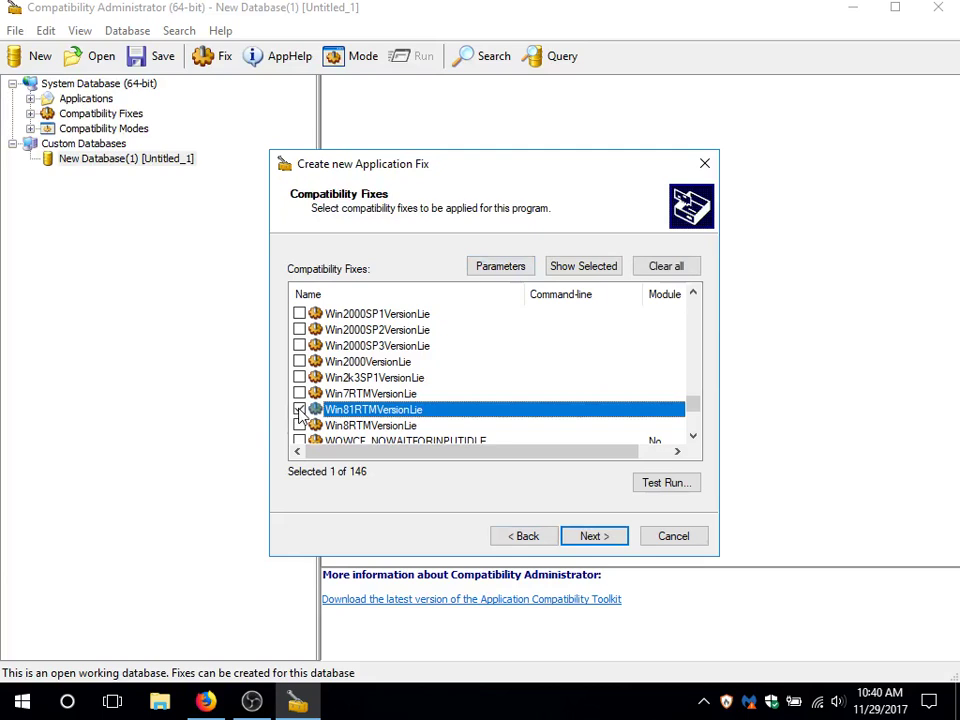
pyautogui.click(500, 264)
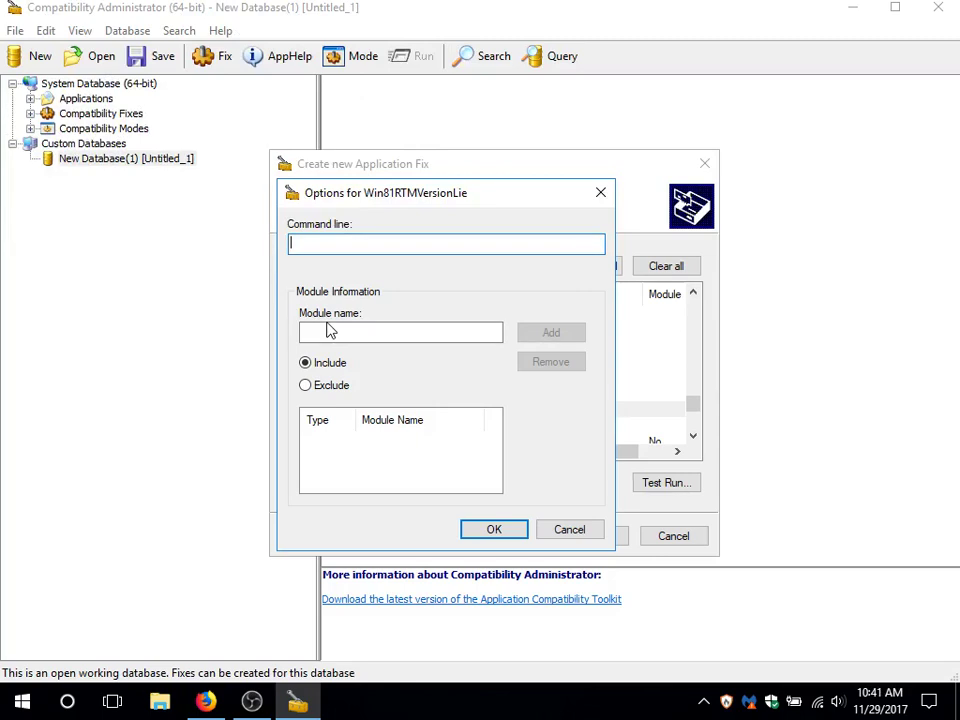
# Step: Add ig4icd64.dll as an included module for Win81RTMVersionLie and confirm with OK
pyautogui.click(371, 330)
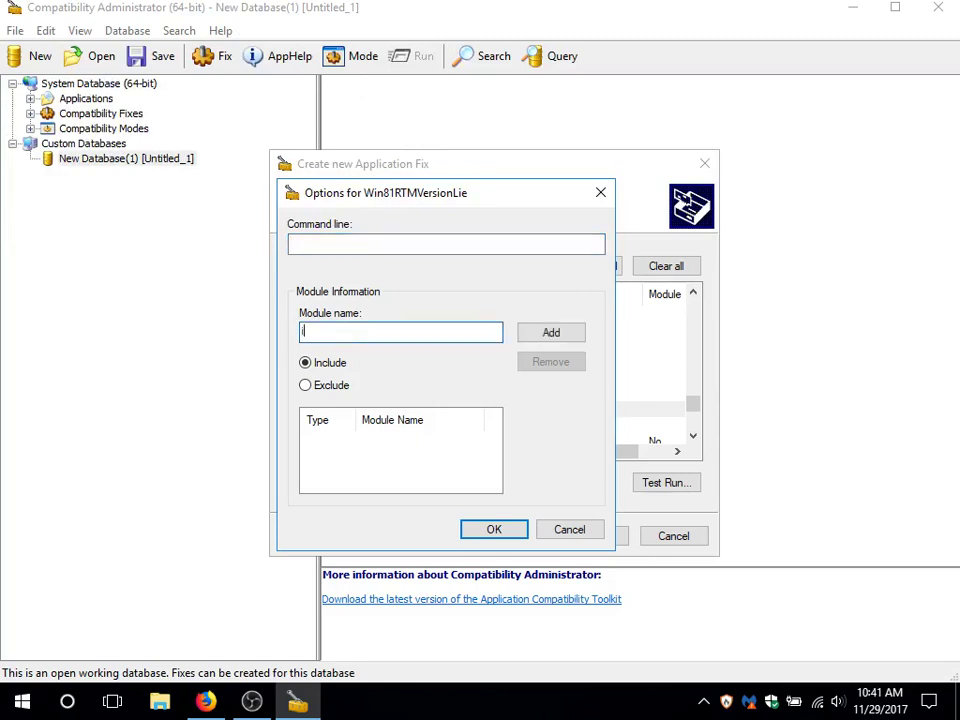
pyautogui.write('ig4')
pyautogui.write('icd')
pyautogui.write('64')
pyautogui.write('.dll')
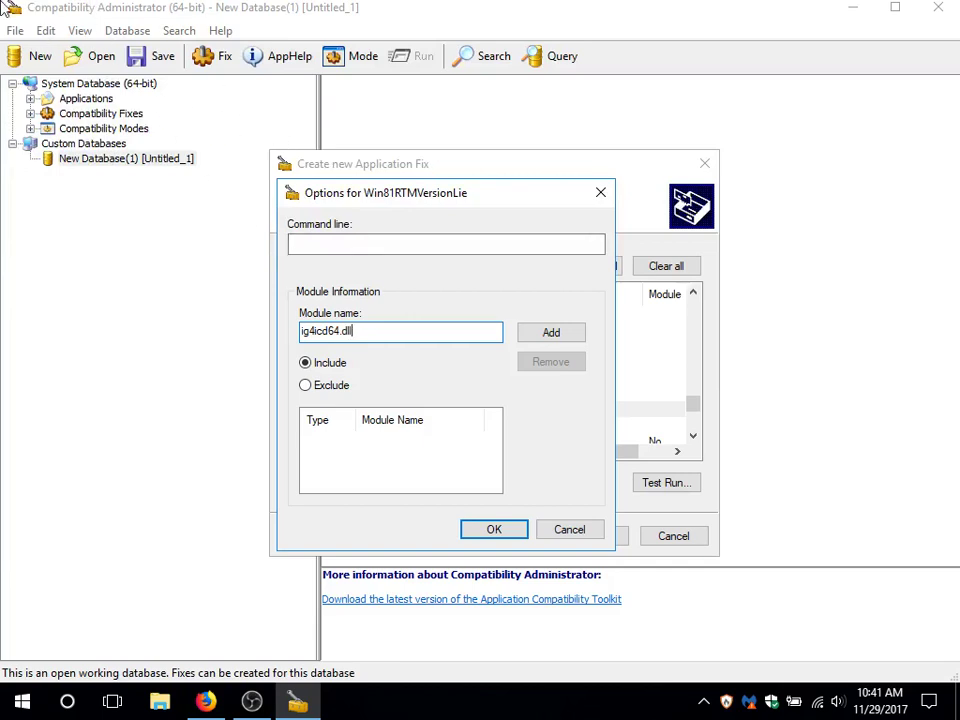
pyautogui.click(552, 337)
pyautogui.click(553, 338)
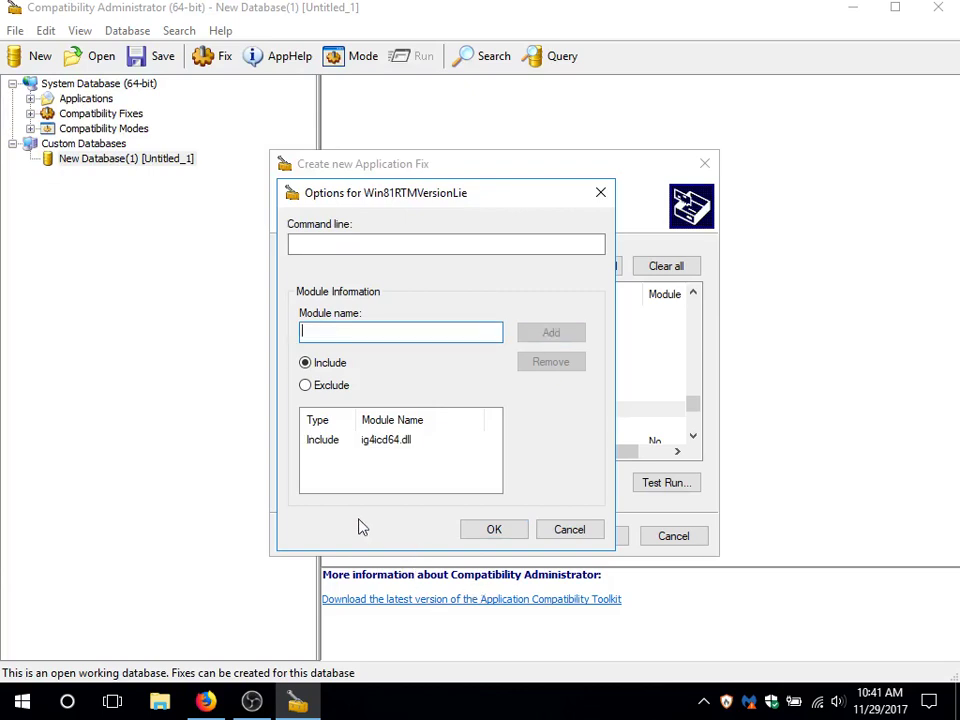
pyautogui.click(503, 535)
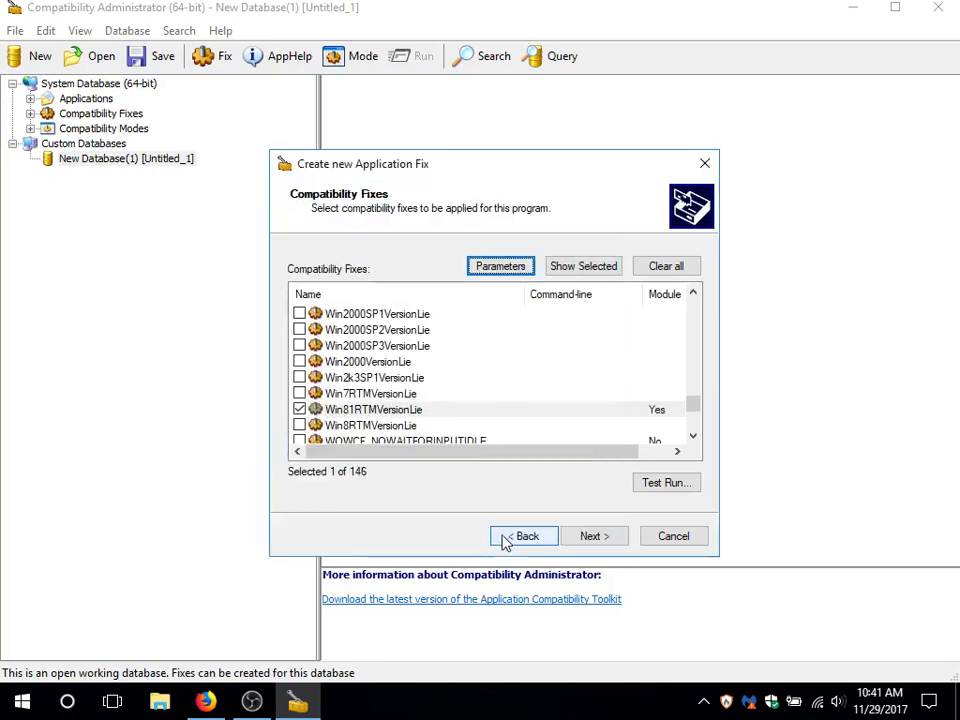
# Step: Check the 8And16BitTimedPriSync parameters without changes, then advance to Matching Information
pyautogui.click(591, 540)
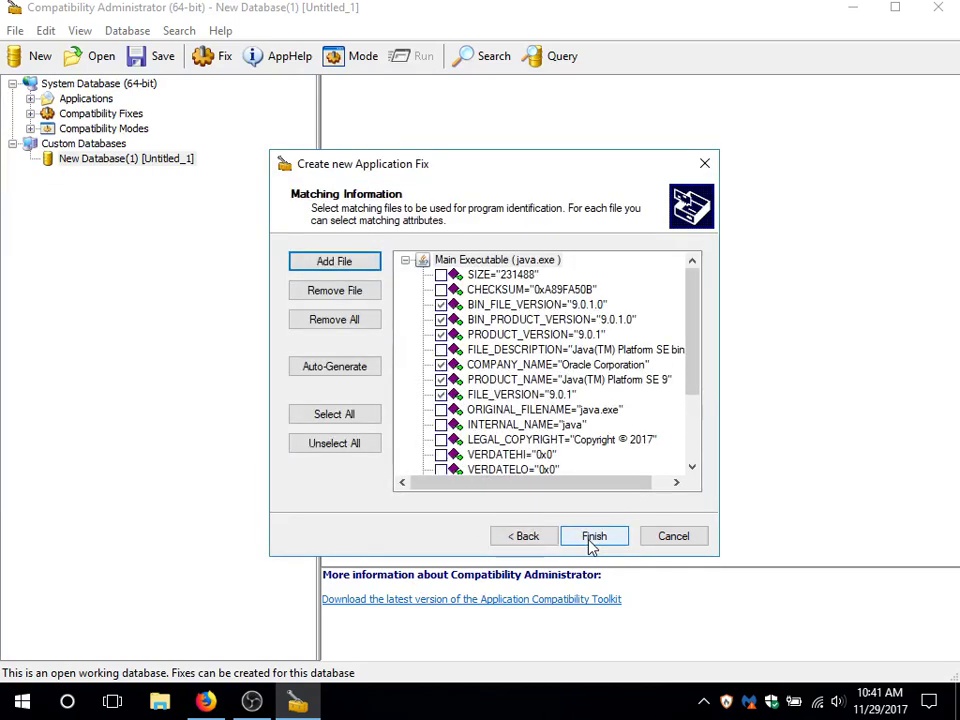
pyautogui.click(531, 546)
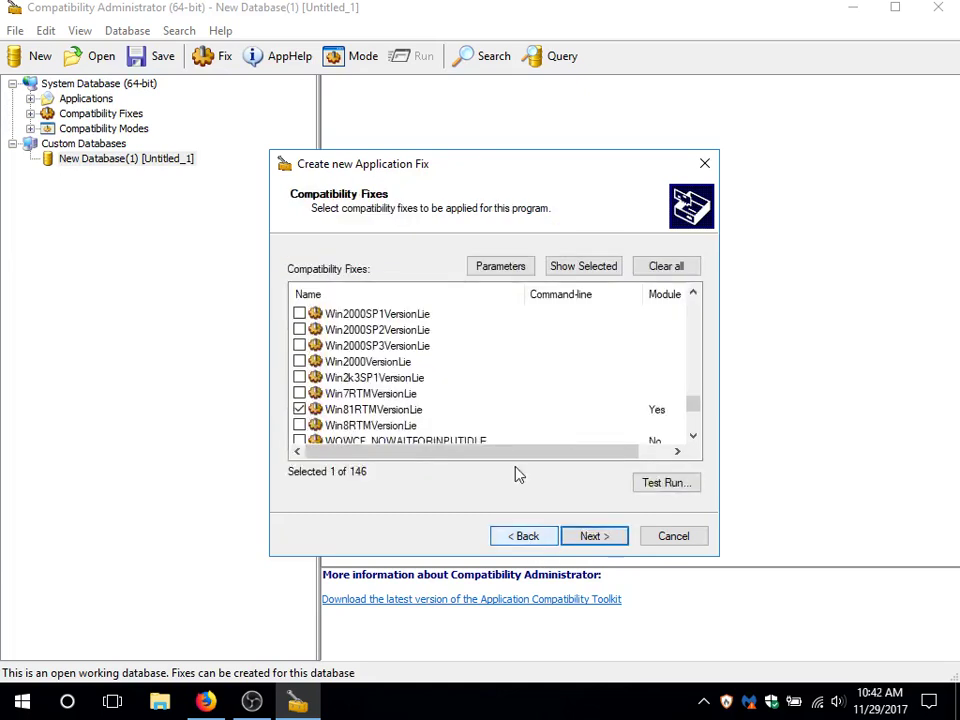
pyautogui.click(514, 272)
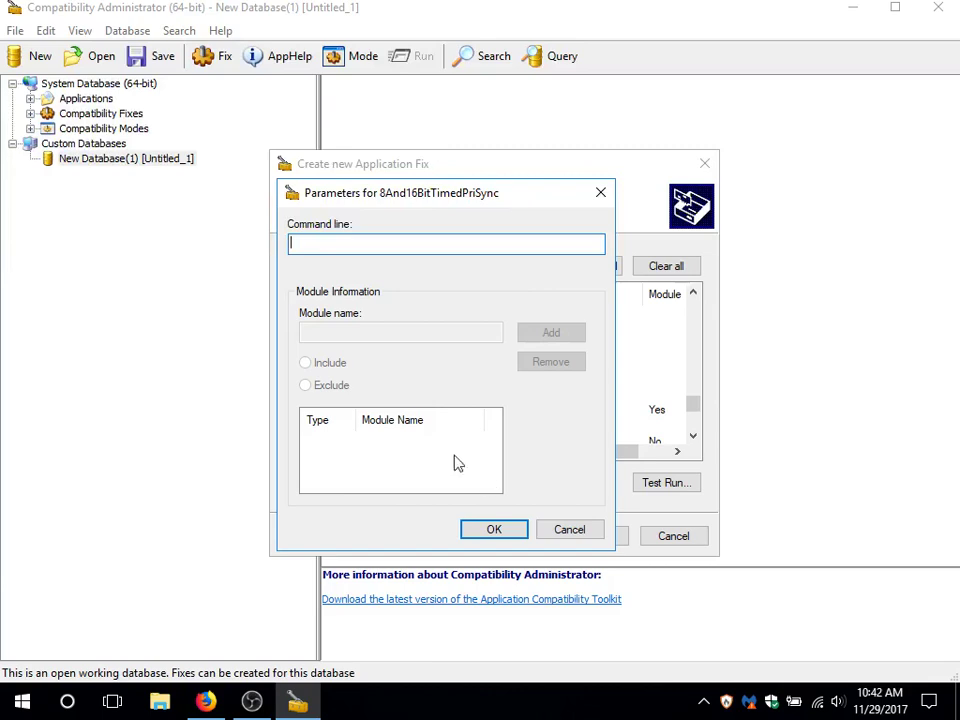
pyautogui.click(575, 533)
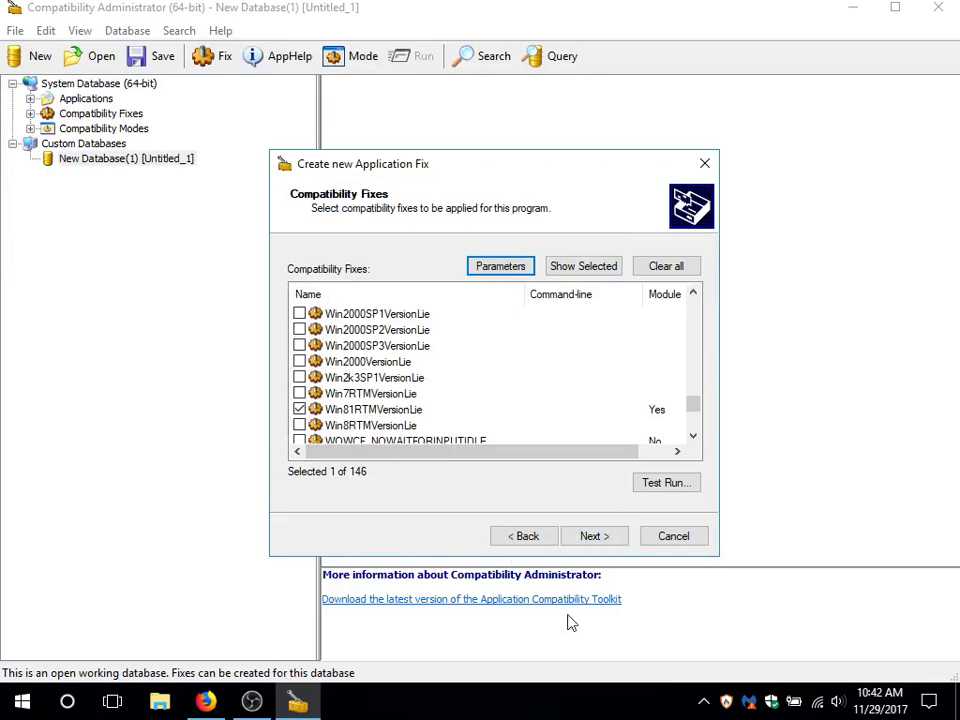
pyautogui.click(591, 537)
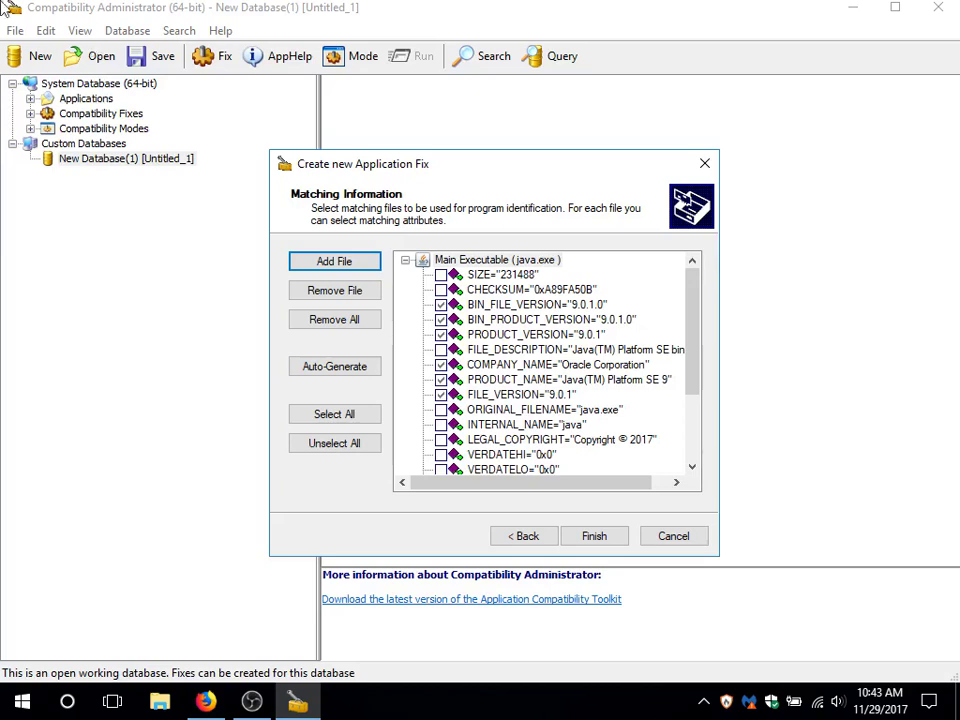
# Step: Uncheck BIN_FILE_VERSION, PRODUCT_VERSION and BIN_PRODUCT_VERSION in java.exe's matching attributes
pyautogui.click(441, 319)
pyautogui.click(440, 305)
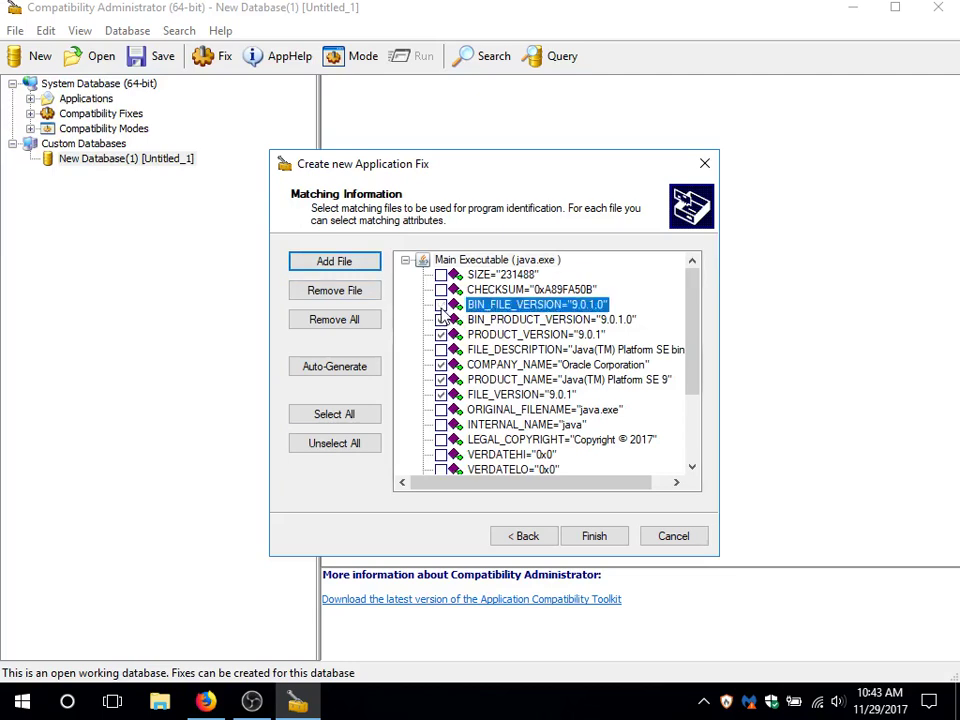
pyautogui.click(441, 320)
pyautogui.click(441, 335)
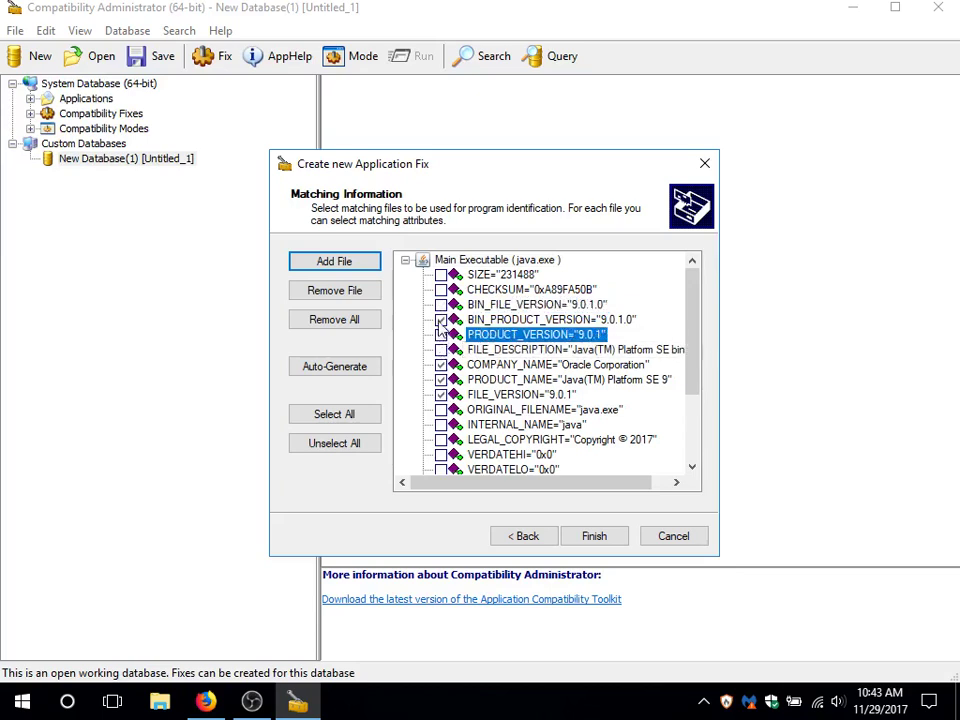
pyautogui.click(441, 320)
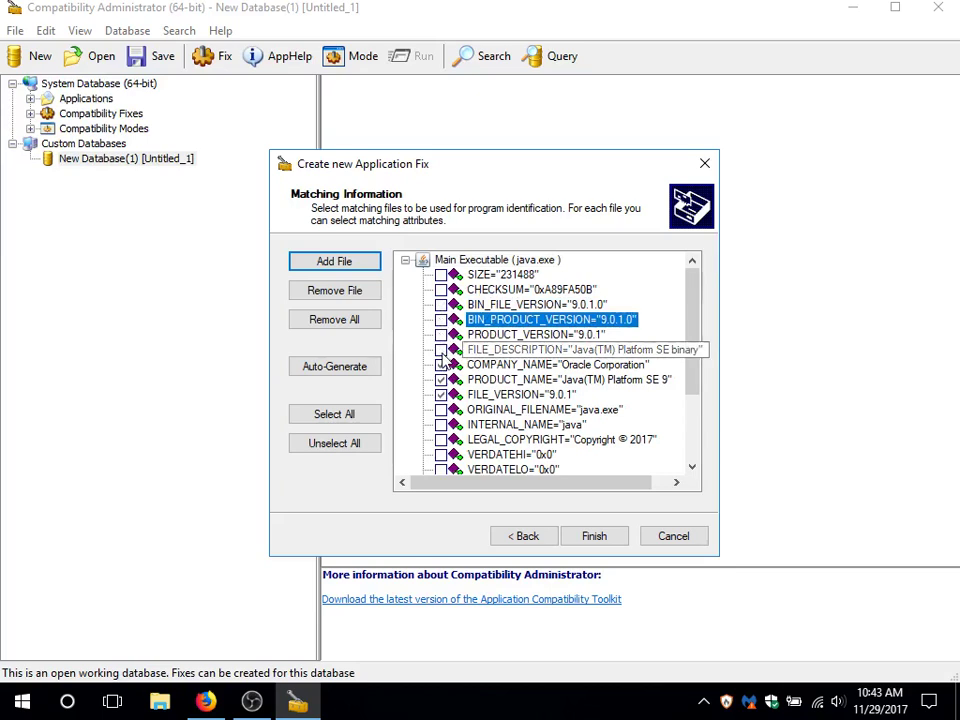
# Step: Check FILE_DESCRIPTION, FILE_VERSION, ORIGINAL_FILENAME and INTERNAL_NAME, and uncheck PRODUCT_NAME
pyautogui.click(440, 353)
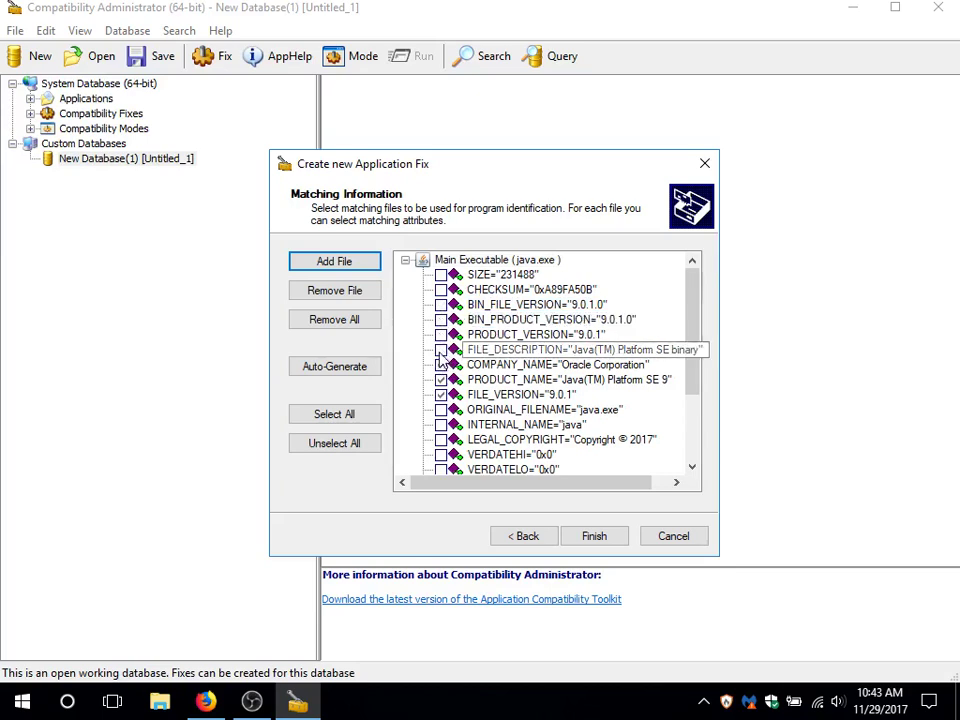
pyautogui.click(440, 353)
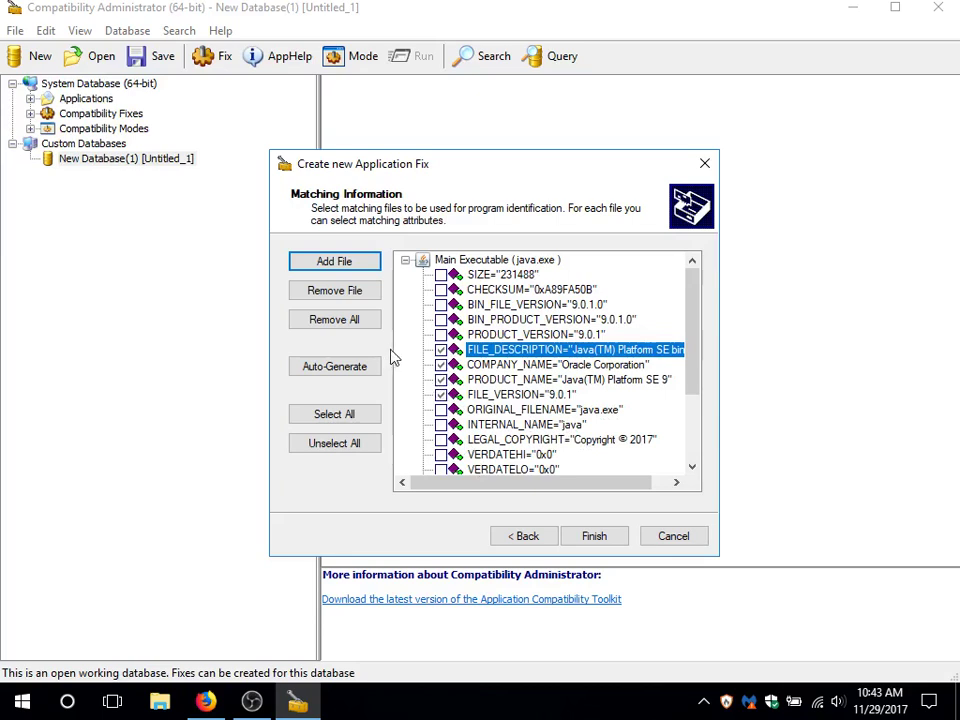
pyautogui.click(441, 381)
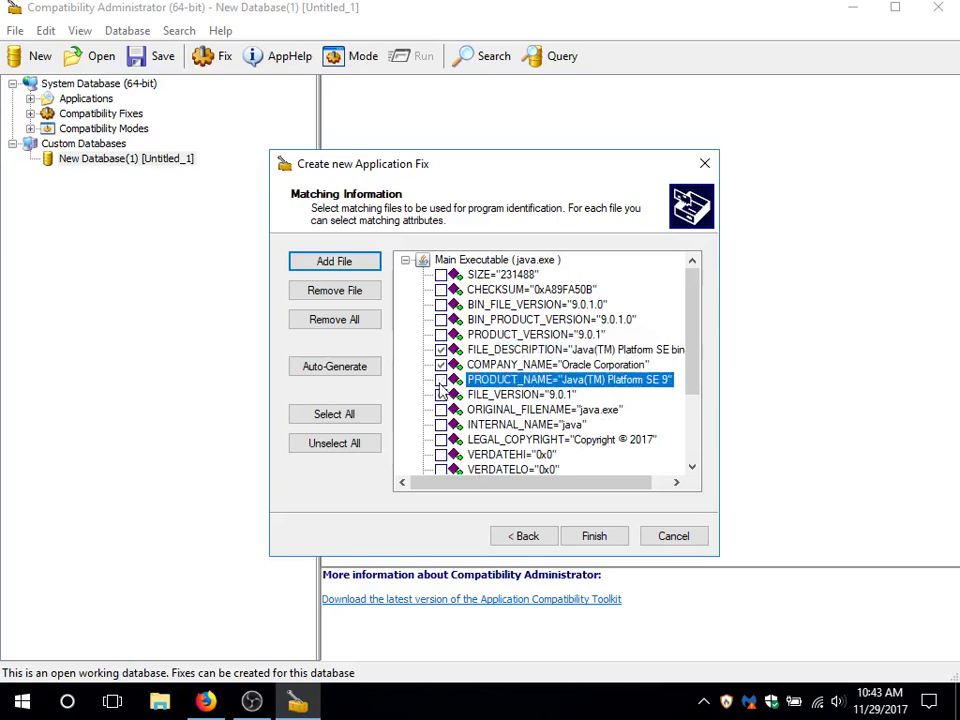
pyautogui.click(441, 394)
pyautogui.click(441, 410)
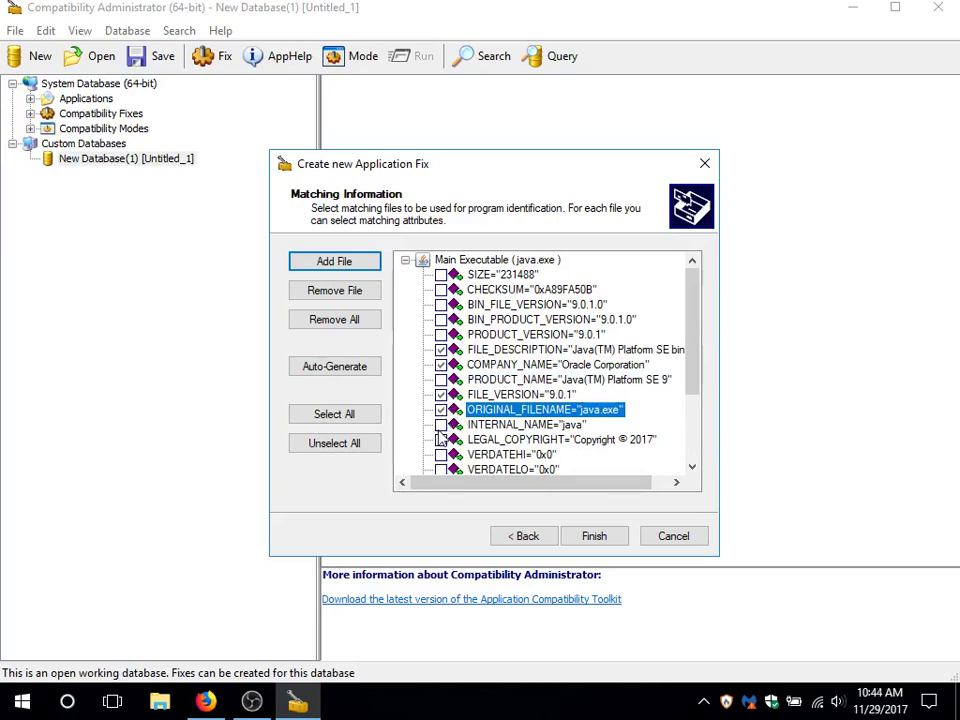
pyautogui.click(440, 425)
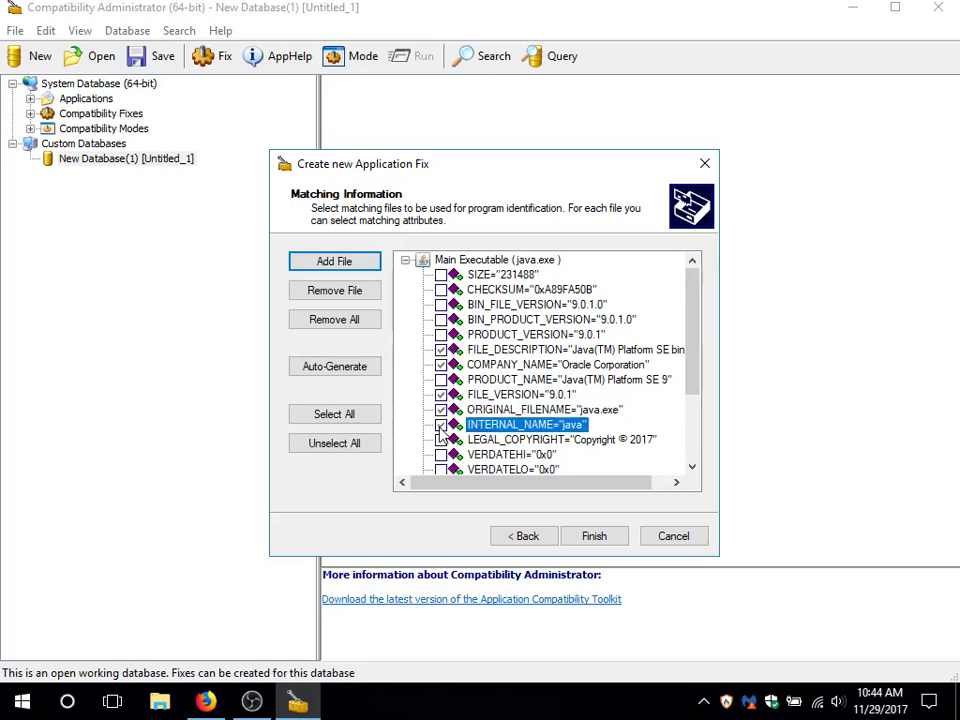
pyautogui.click(692, 467)
pyautogui.click(692, 467)
pyautogui.click(692, 467)
pyautogui.click(692, 467)
pyautogui.click(692, 467)
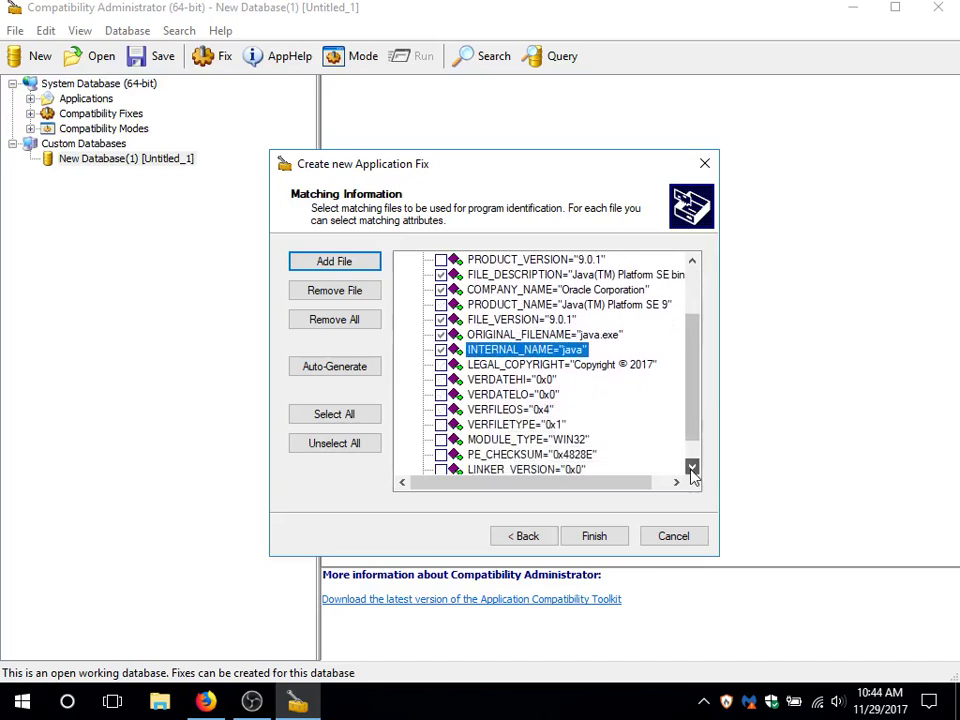
pyautogui.click(692, 467)
pyautogui.click(692, 467)
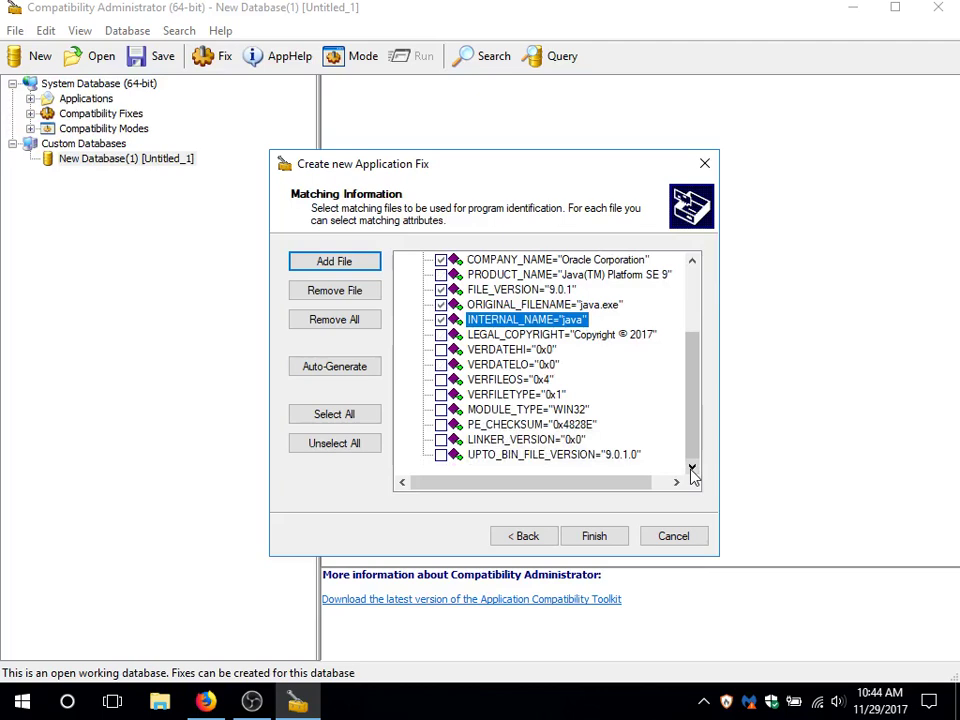
# Step: Finish the Java application fix and save the untitled database to reach the Database Name prompt
pyautogui.click(594, 536)
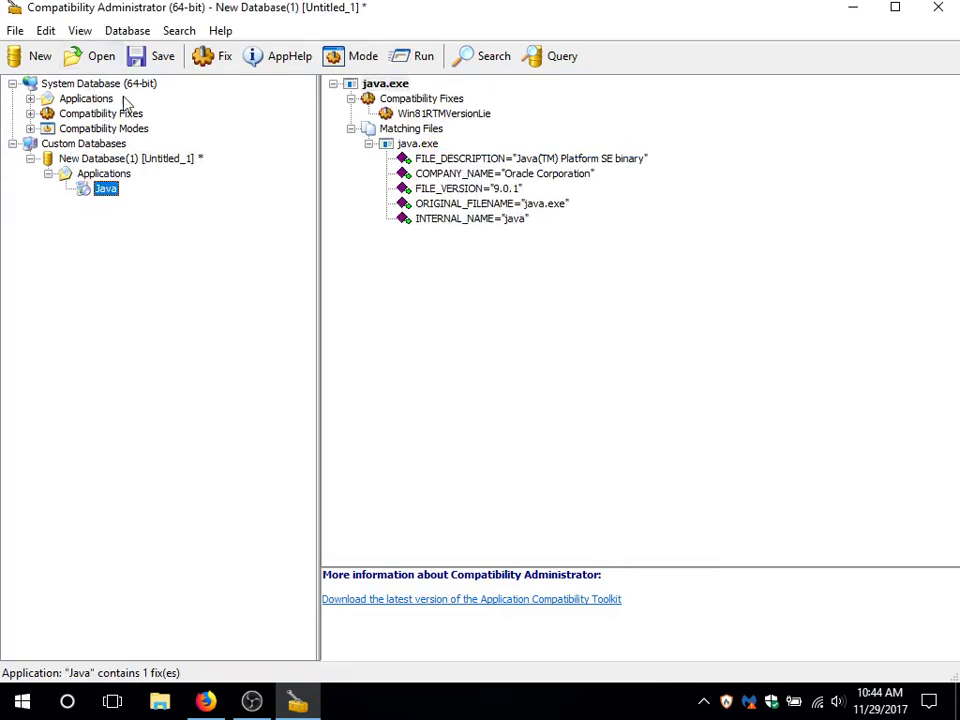
pyautogui.click(161, 57)
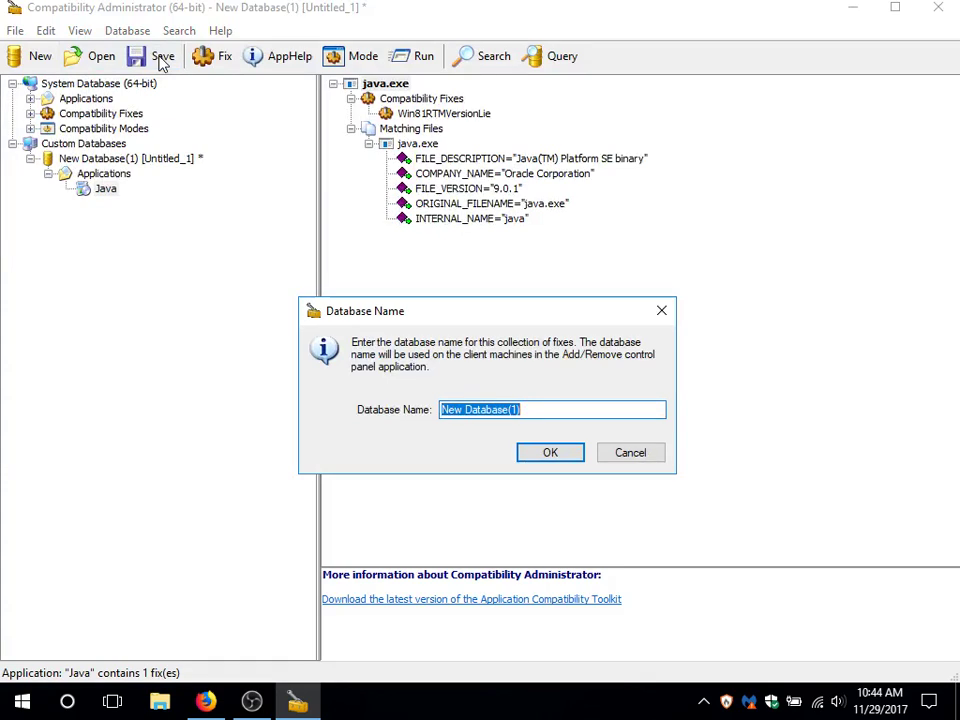
# Step: Type 'Legacy iGPU x64' as the database name, fixing the typos along the way
pyautogui.write('U')
pyautogui.press('BackSpace')
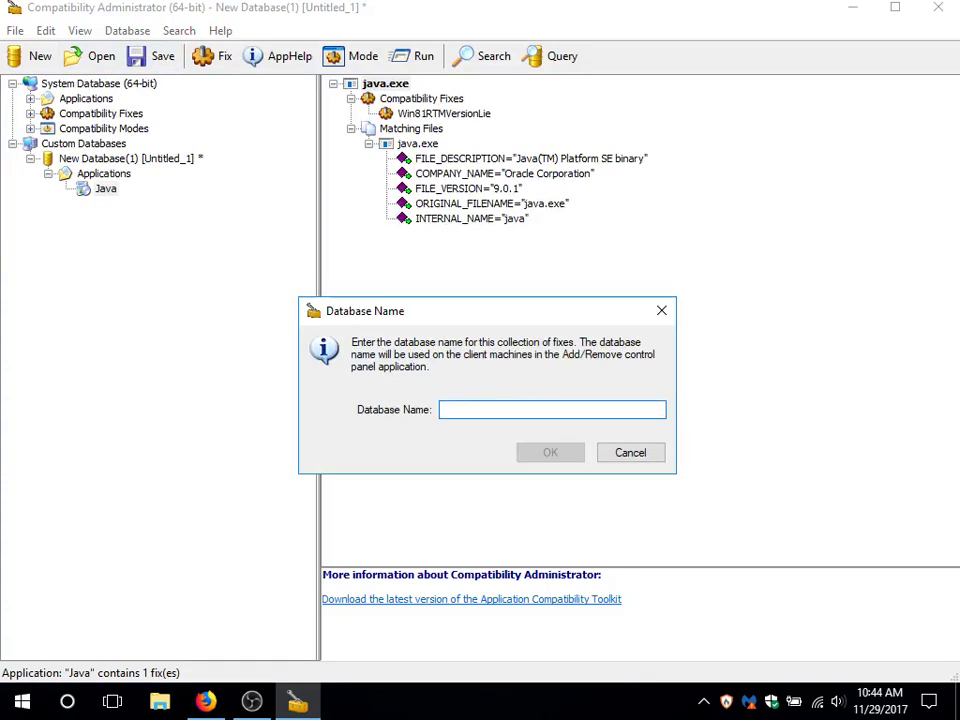
pyautogui.write('I')
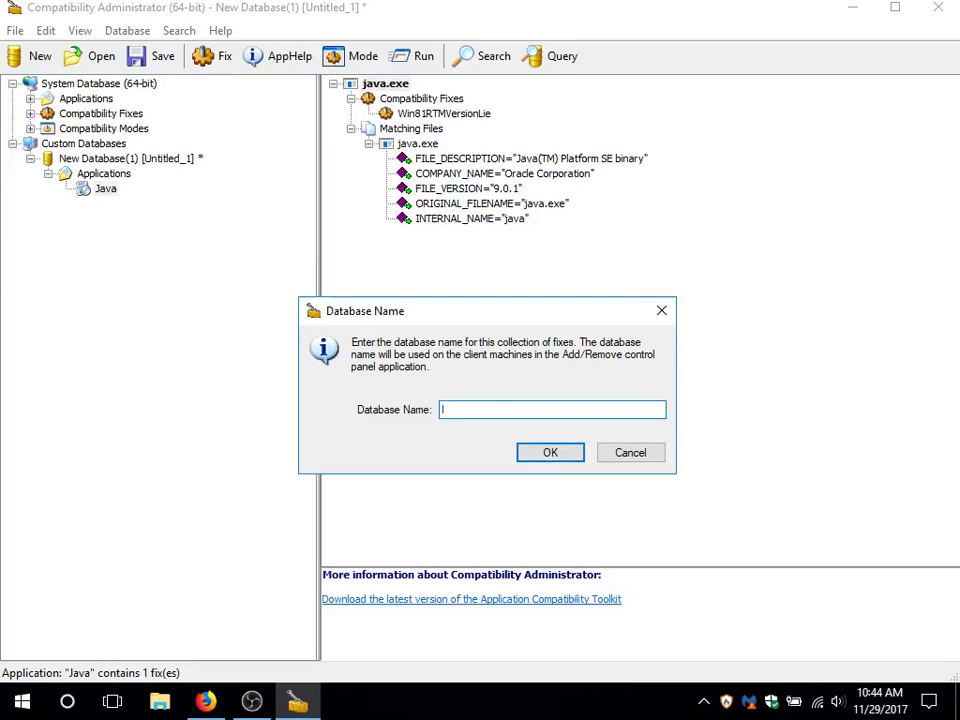
pyautogui.press('BackSpace')
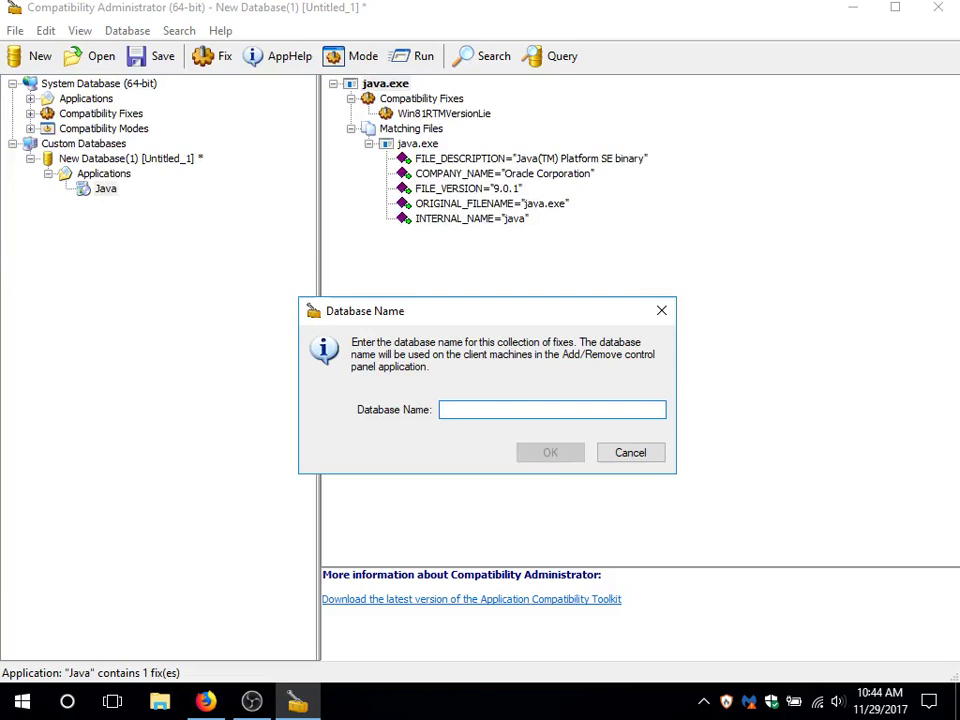
pyautogui.write('L')
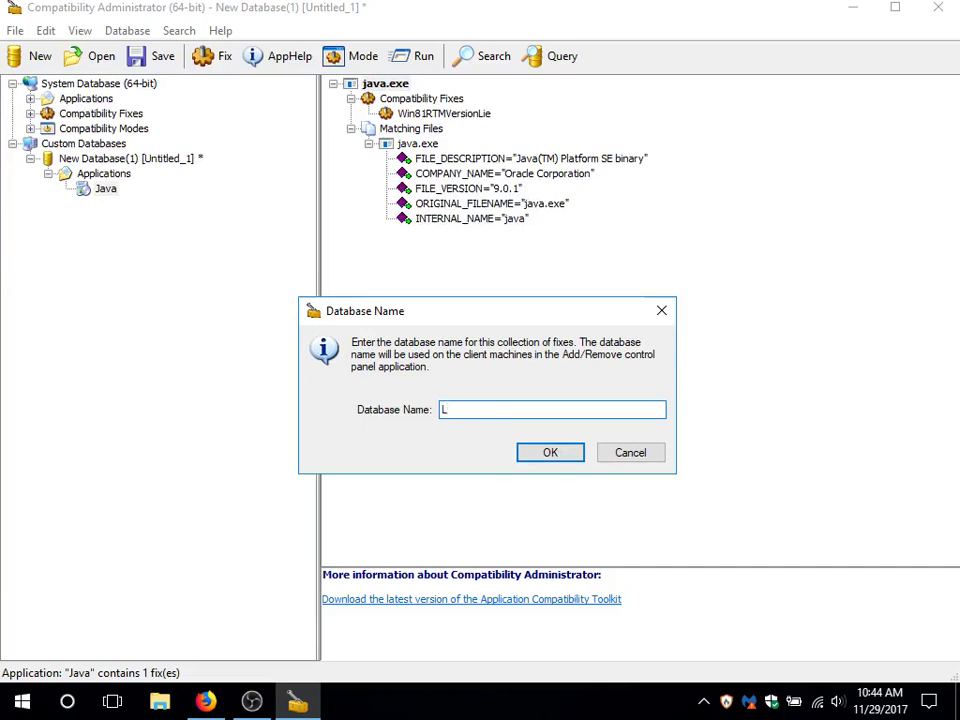
pyautogui.write('egacy iGPU x64')
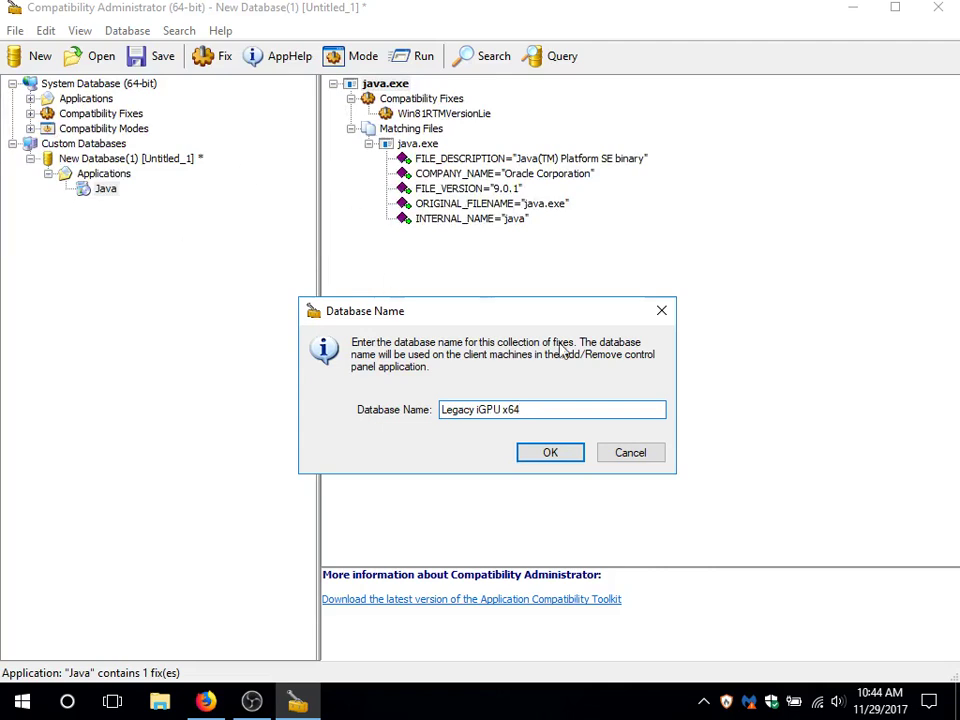
# Step: Save the database as legacyigpux64.sdb in the Downloads folder on Local Disk (C:)
pyautogui.click(550, 452)
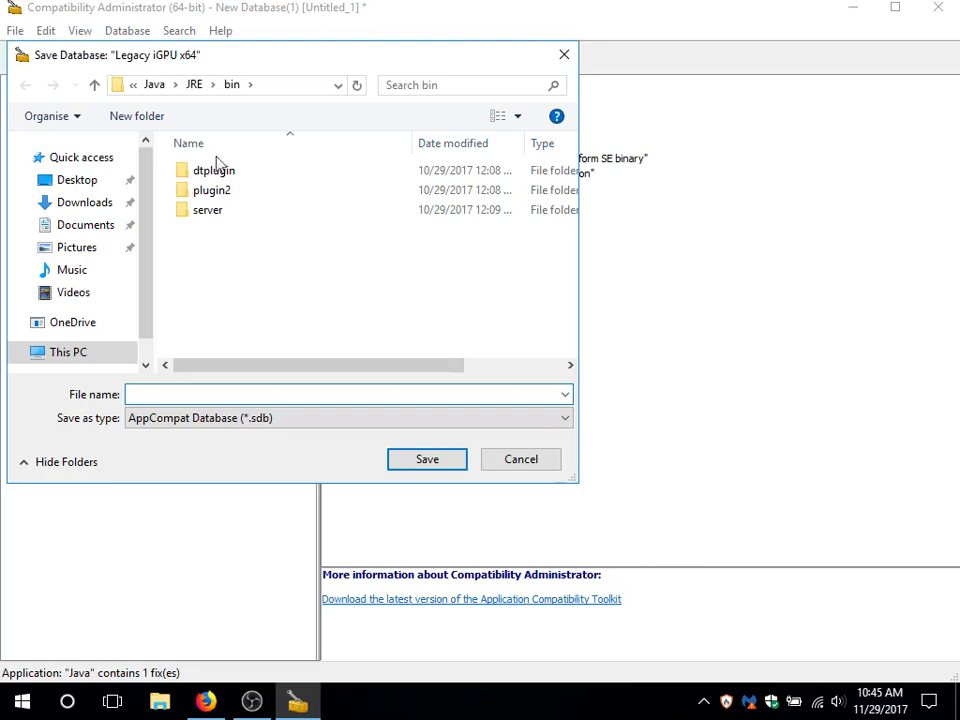
pyautogui.click(80, 352)
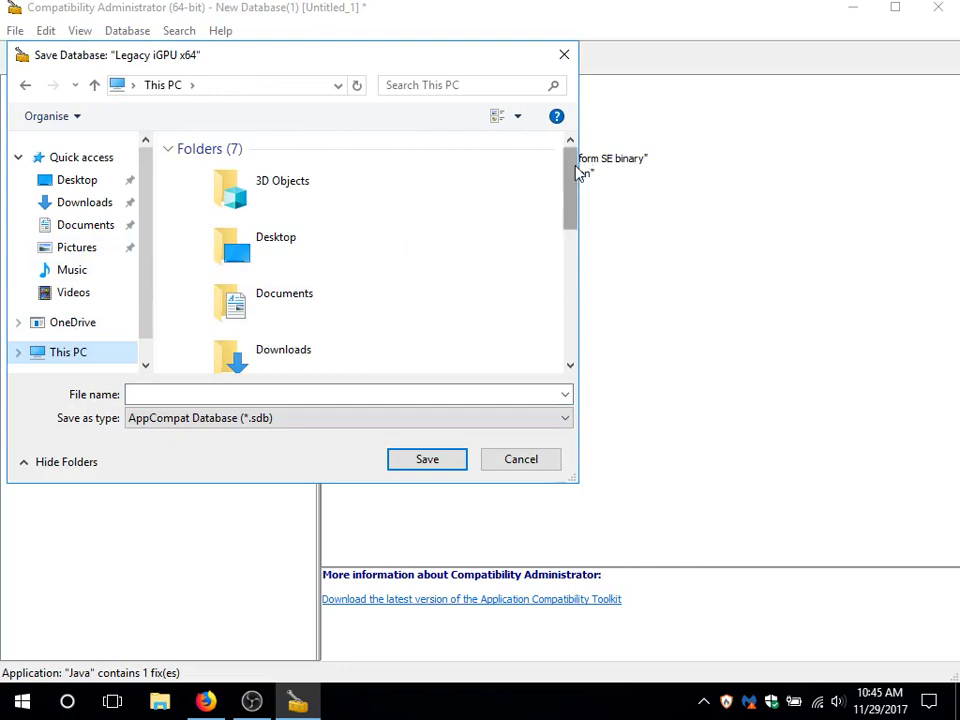
pyautogui.moveTo(577, 172); pyautogui.dragTo(574, 251)
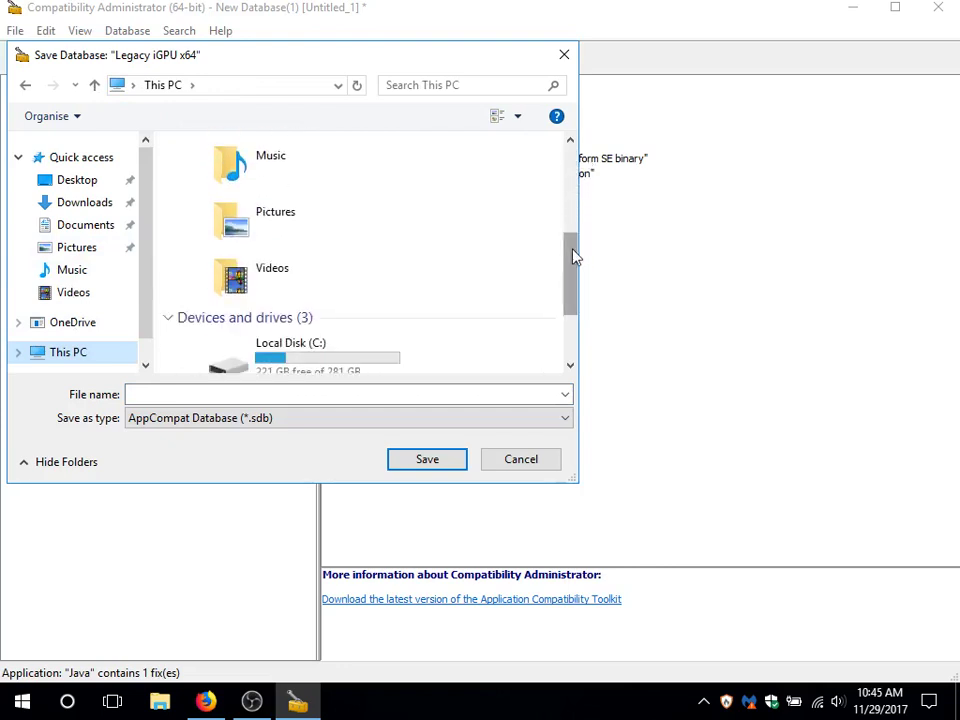
pyautogui.click(145, 365)
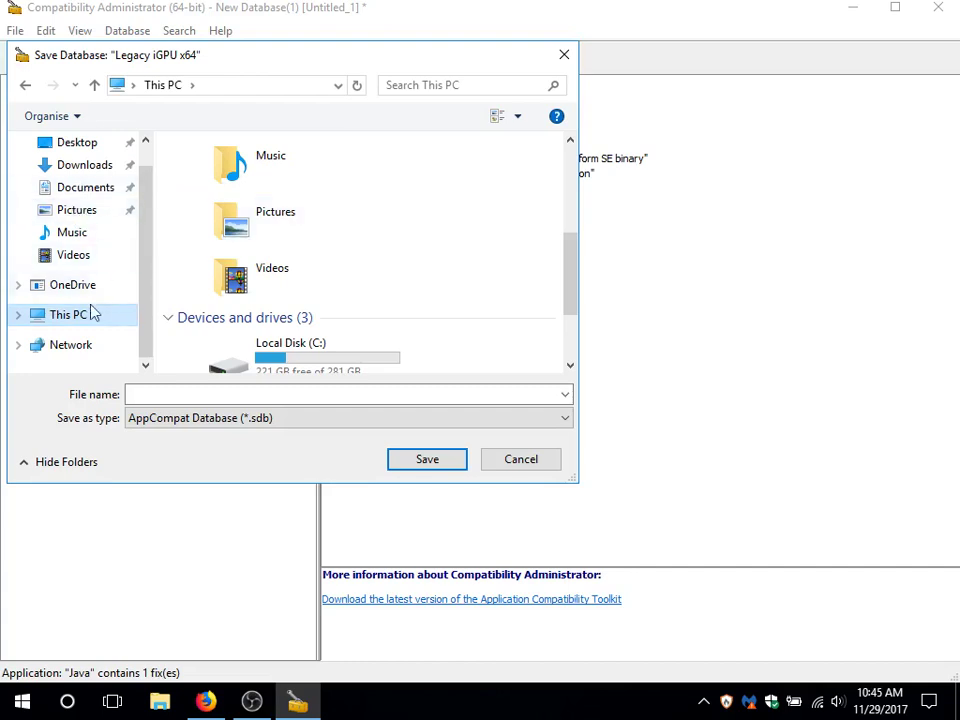
pyautogui.click(18, 316)
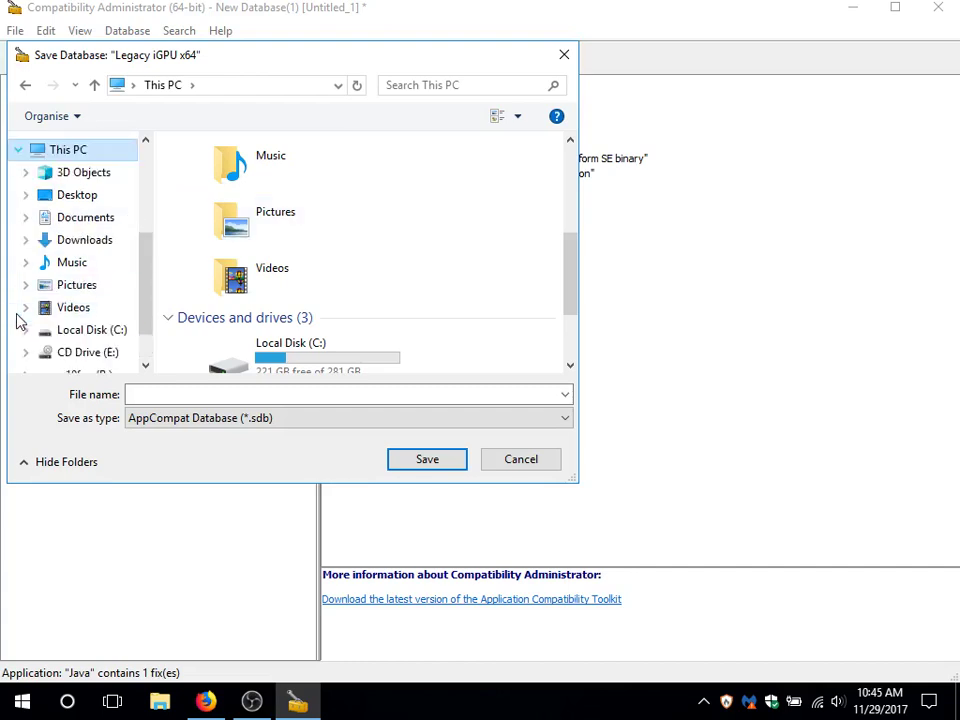
pyautogui.click(110, 332)
pyautogui.doubleClick(236, 192)
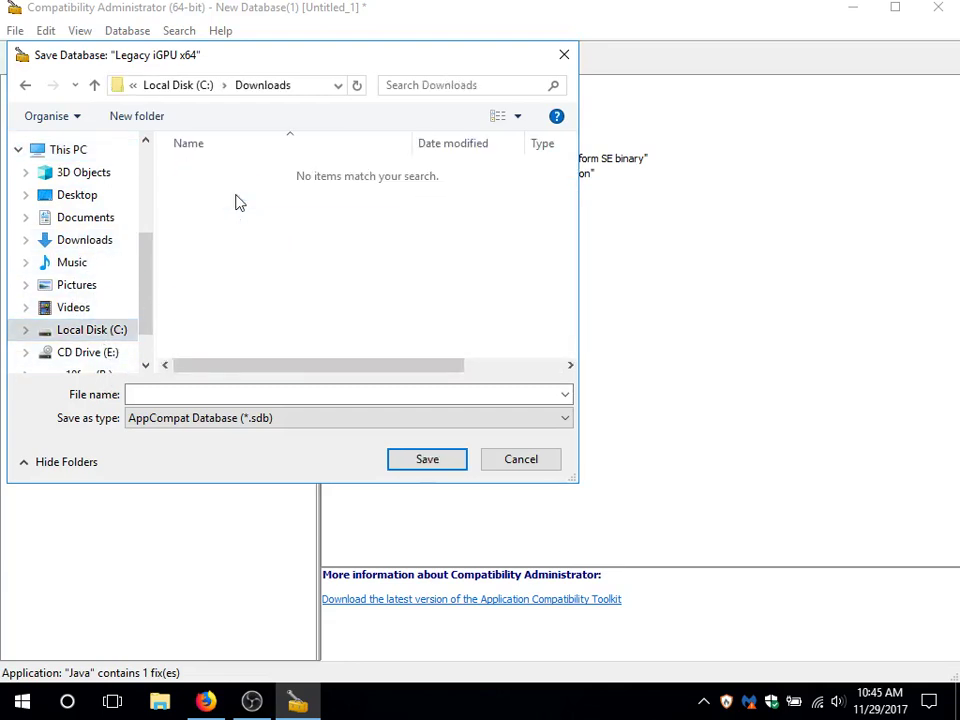
pyautogui.click(210, 392)
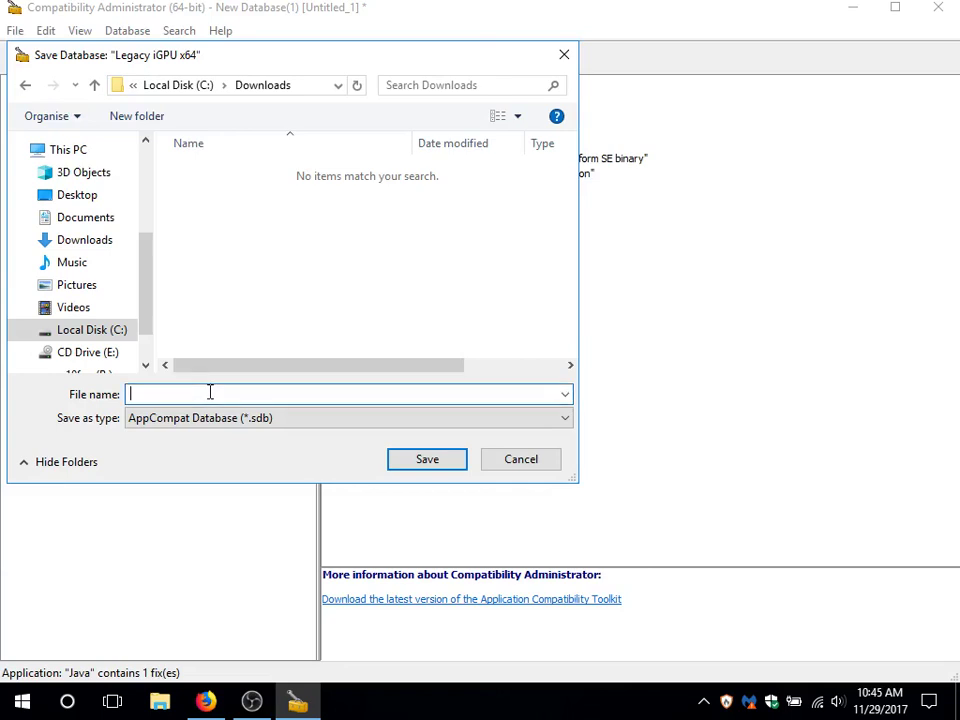
pyautogui.write('legacyigpux64')
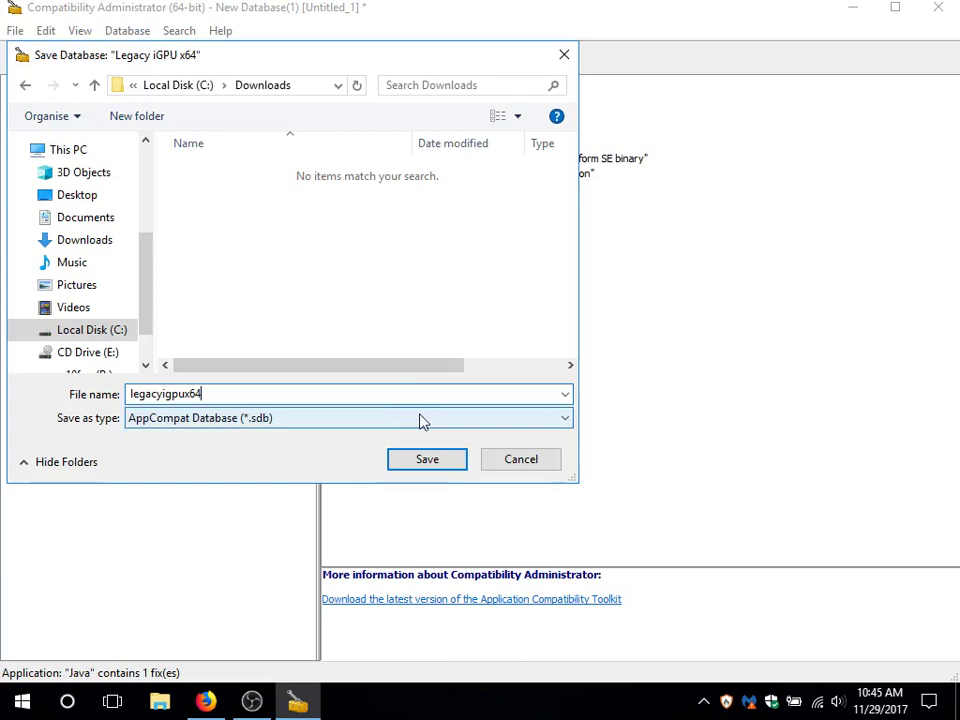
pyautogui.click(443, 460)
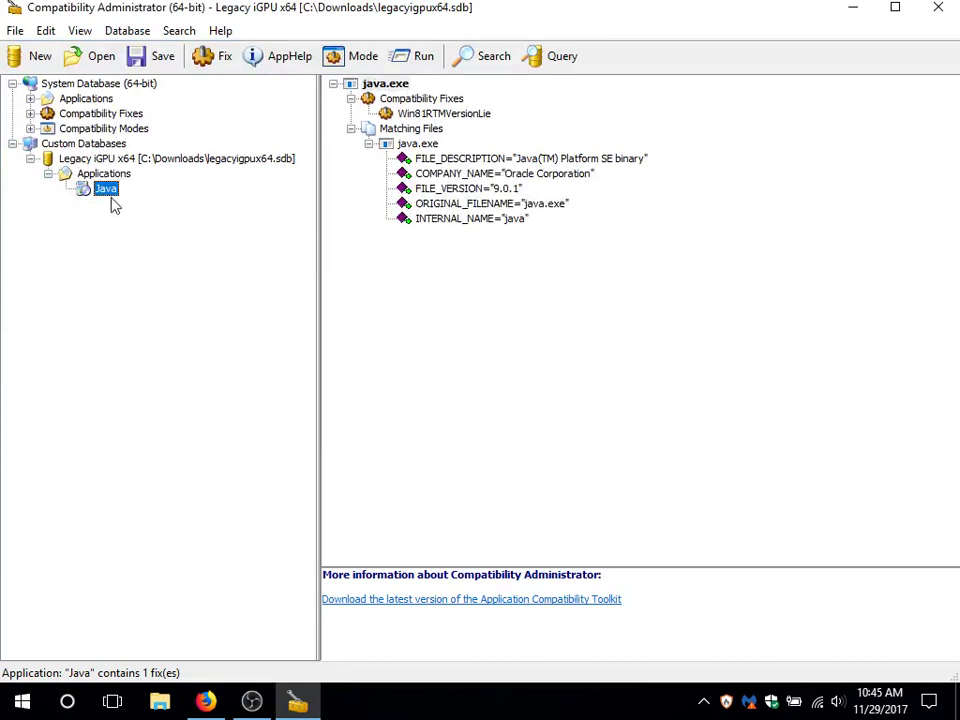
pyautogui.rightClick(107, 238)
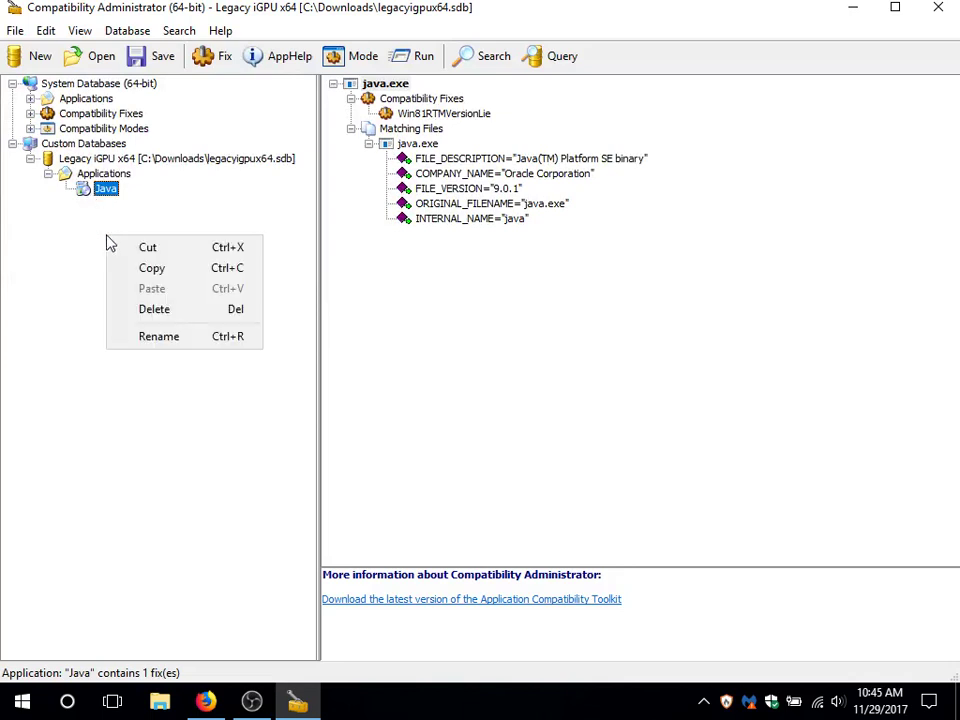
pyautogui.click(75, 246)
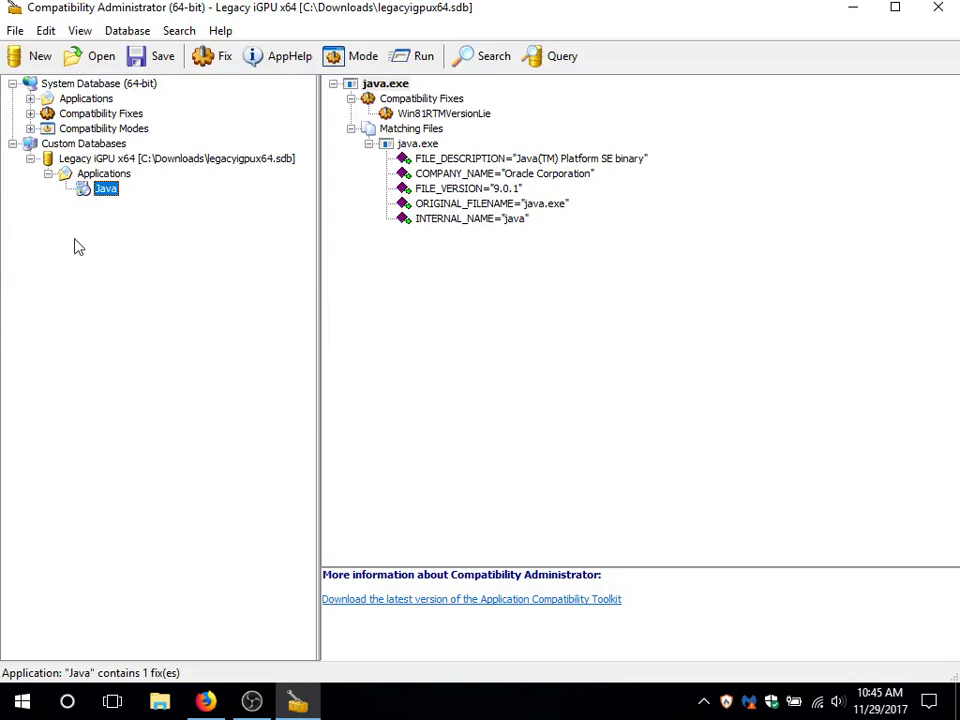
pyautogui.rightClick(104, 177)
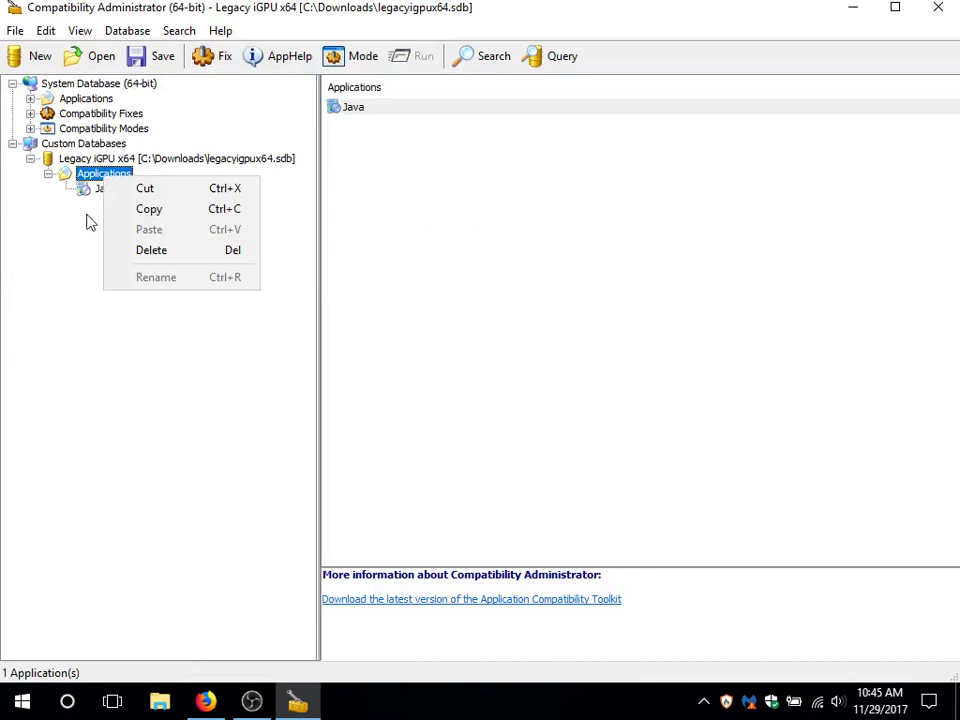
pyautogui.click(73, 264)
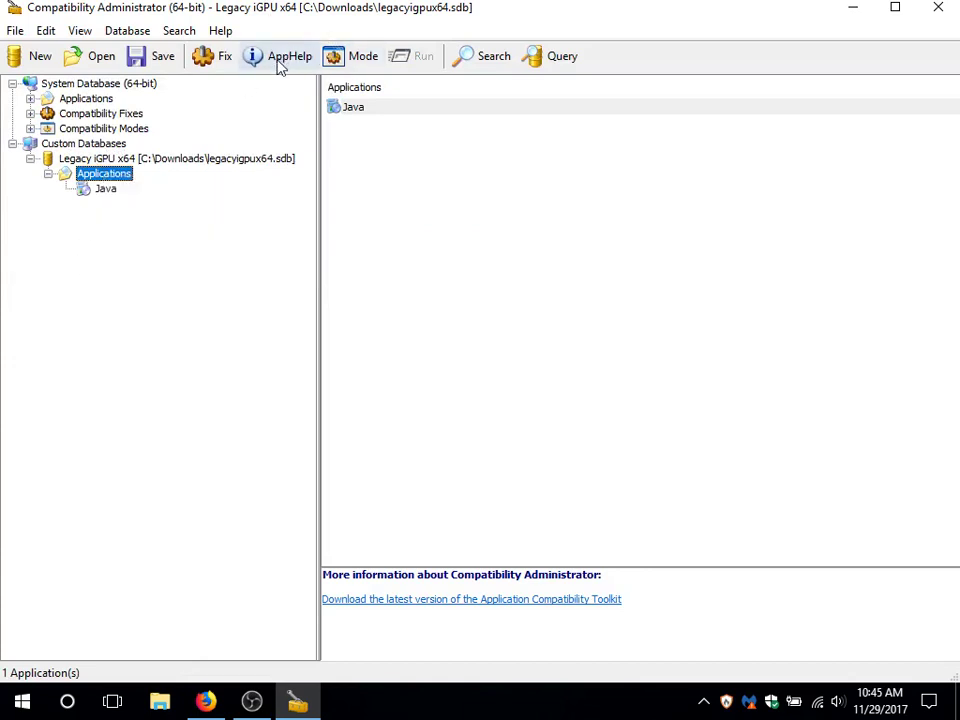
pyautogui.click(224, 56)
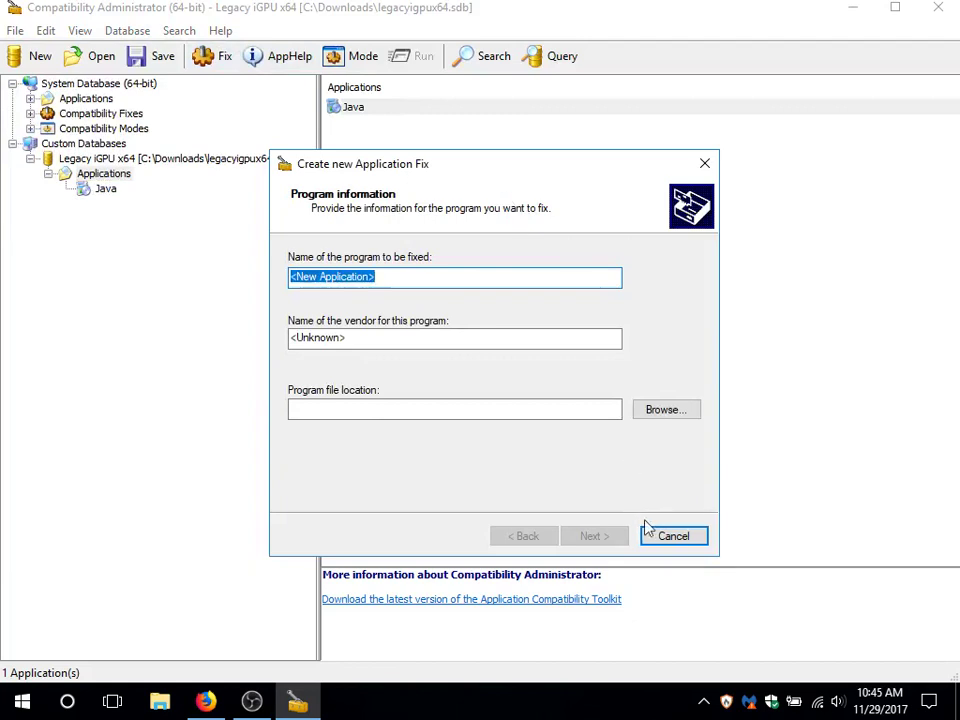
pyautogui.click(682, 537)
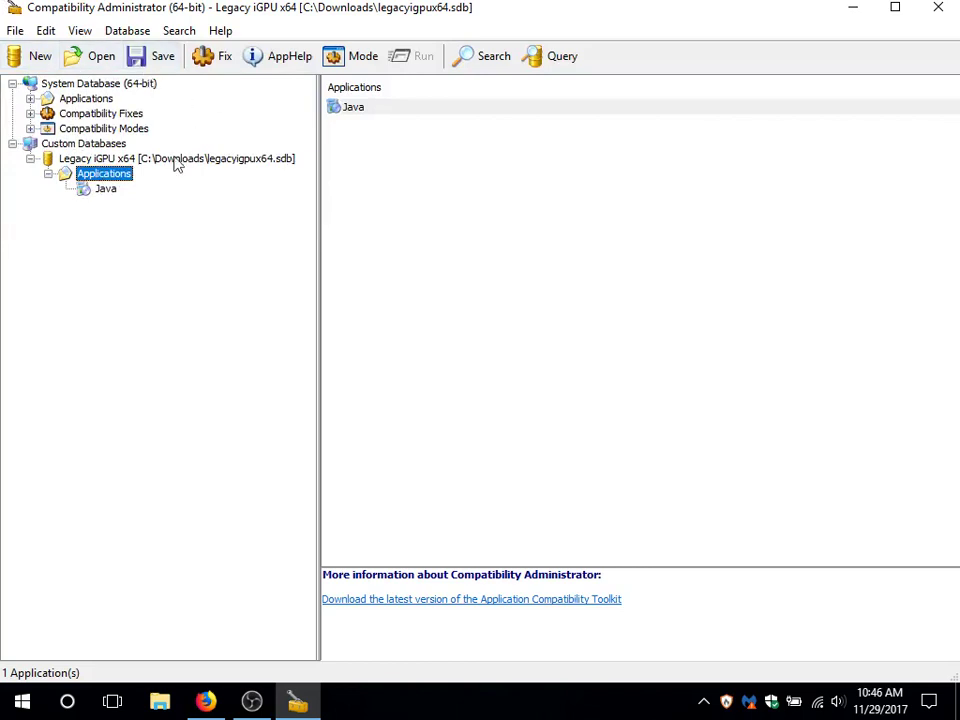
# Step: Select the Legacy iGPU x64 database and close the Open Database browser unused
pyautogui.click(78, 160)
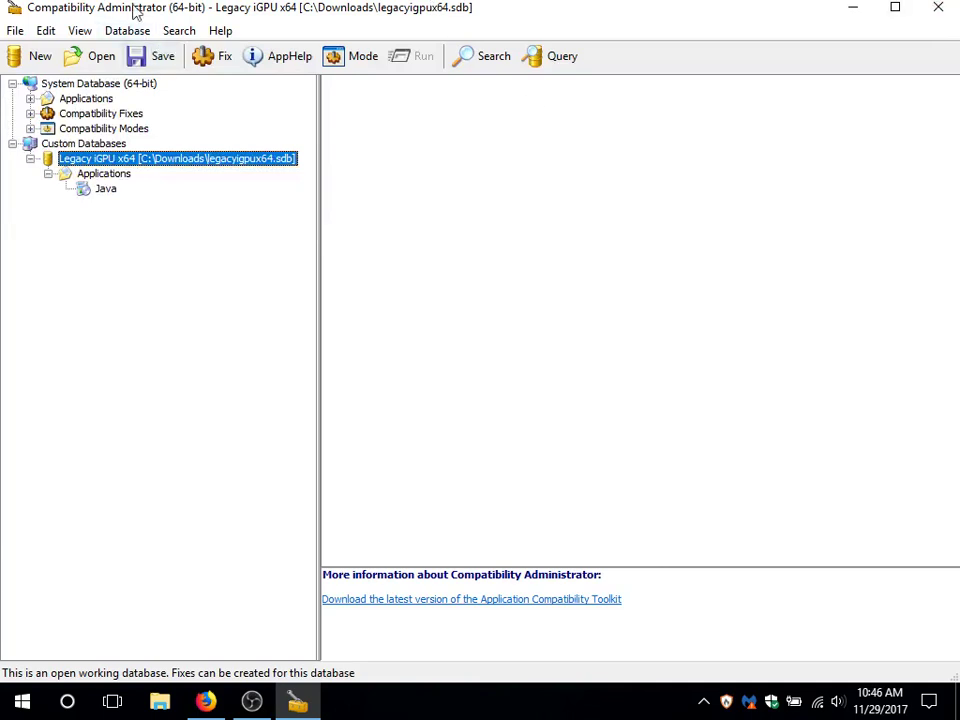
pyautogui.click(102, 60)
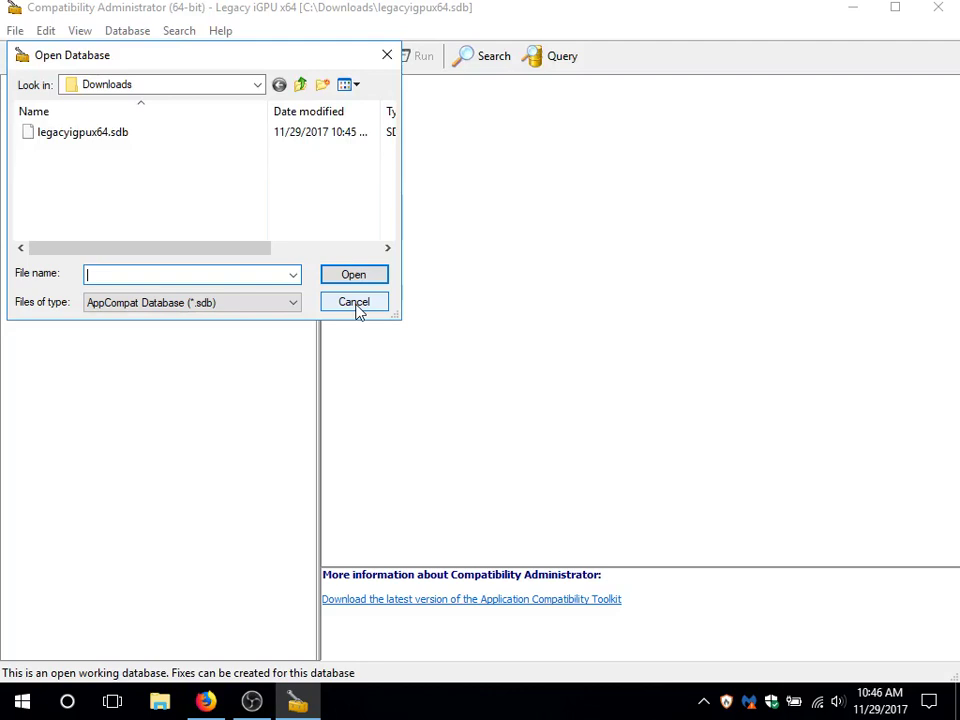
pyautogui.click(354, 302)
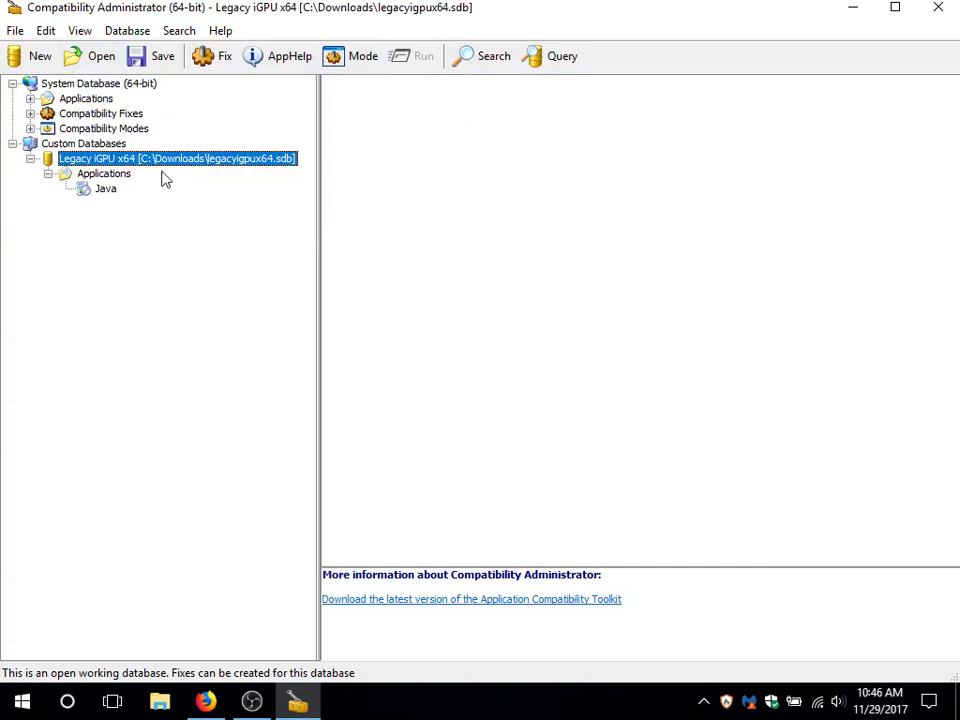
# Step: Install the Legacy iGPU x64 database, acknowledge the success message, and exit Compatibility Administrator
pyautogui.rightClick(153, 163)
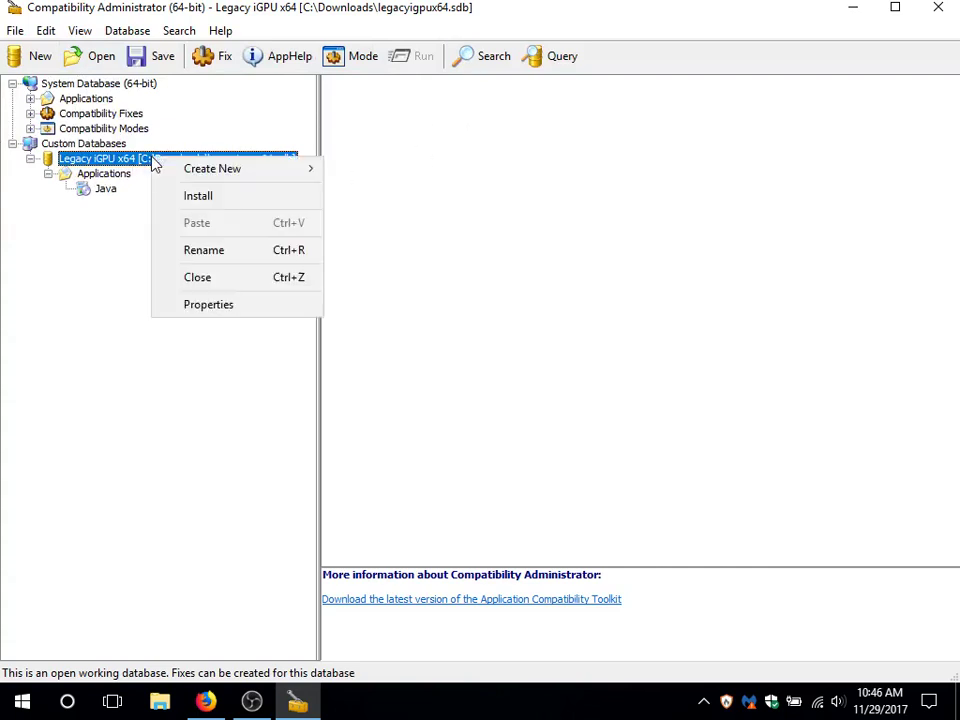
pyautogui.click(190, 204)
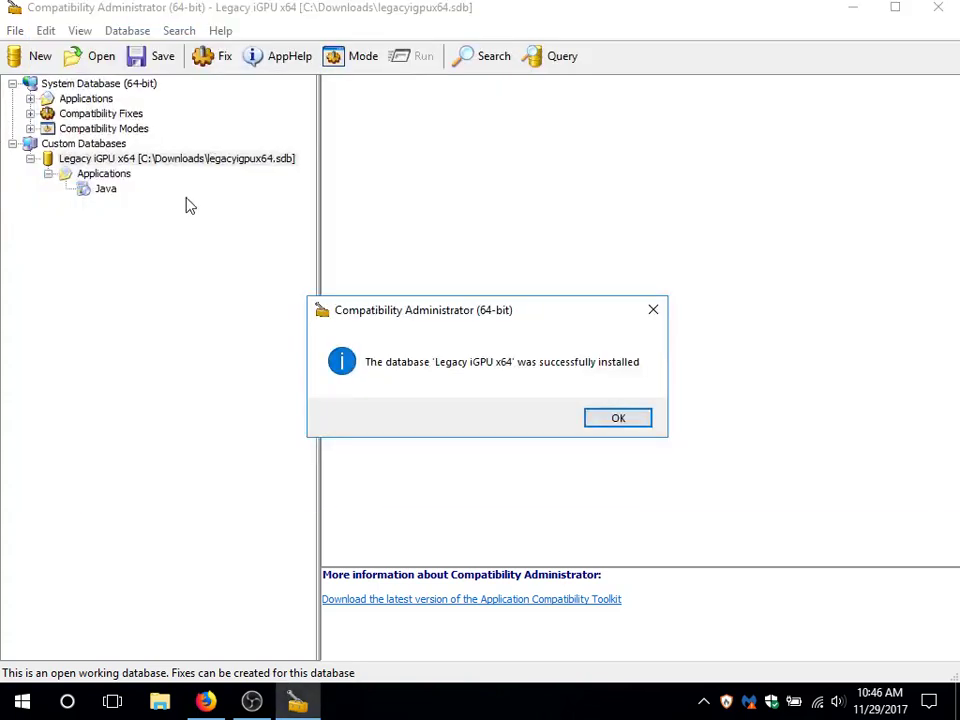
pyautogui.click(618, 418)
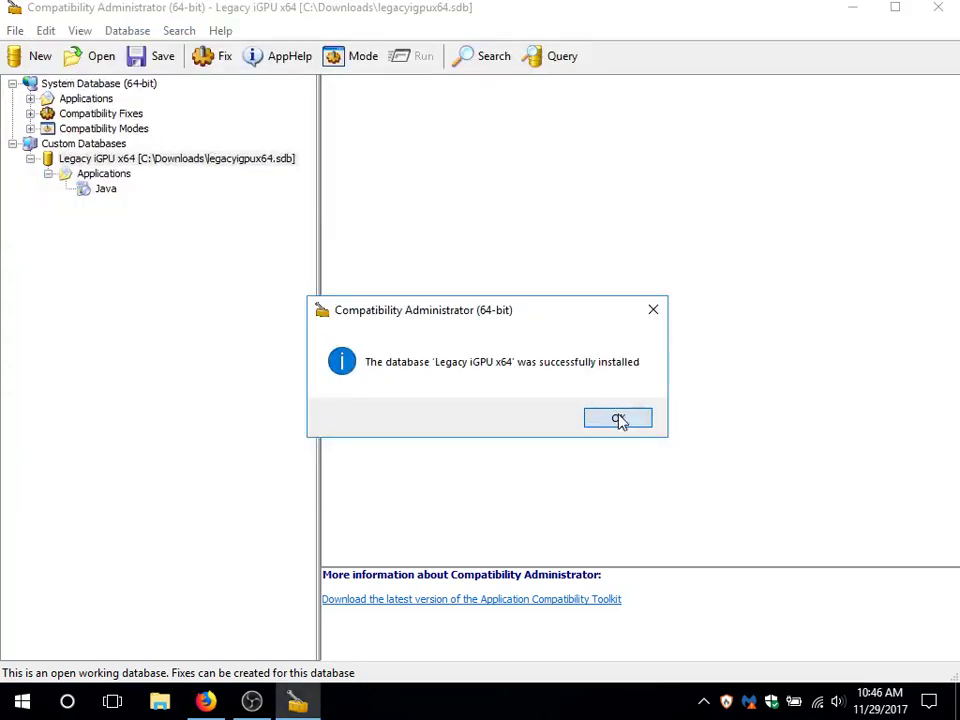
pyautogui.click(938, 7)
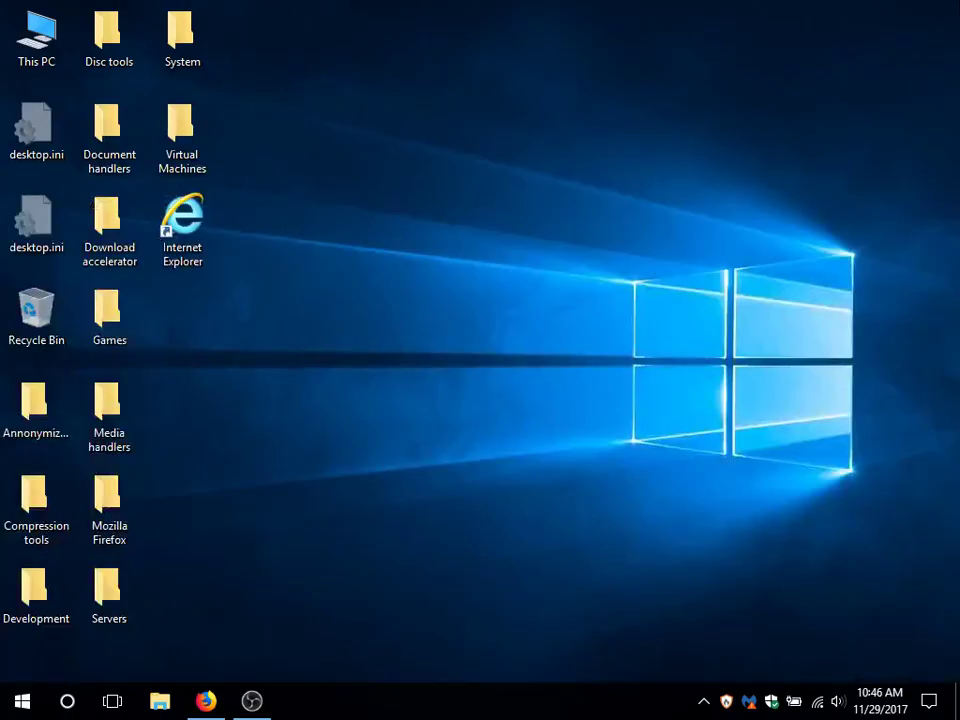
# Step: Run start-windows-amd64.bat from Games > PSP > Option 2 (jpcsp-windows-amd64) to launch Jpcsp
pyautogui.doubleClick(116, 318)
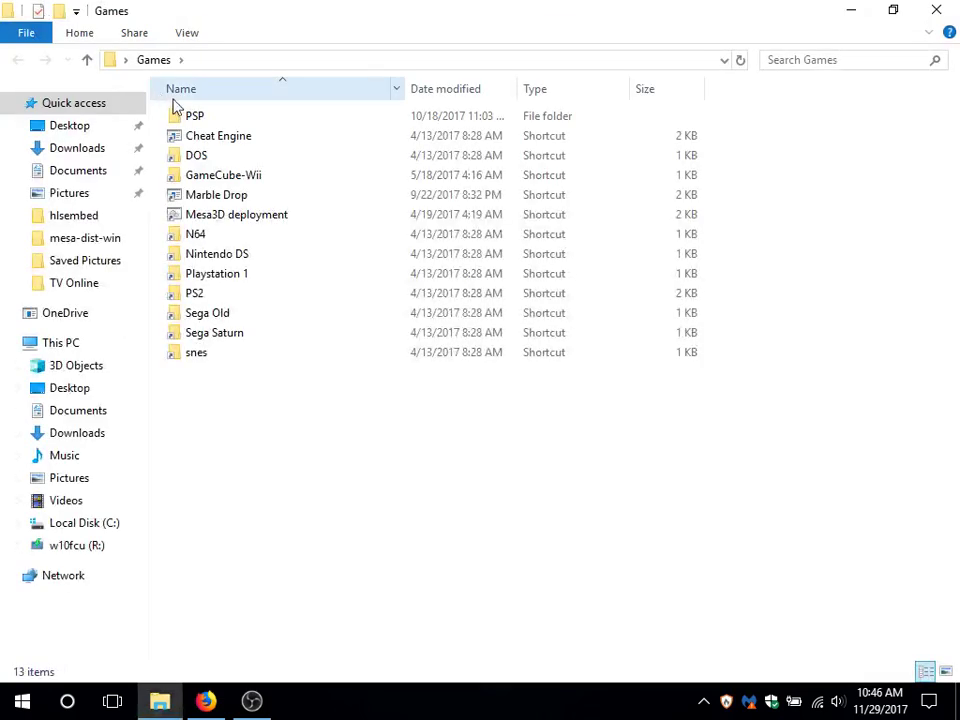
pyautogui.doubleClick(193, 117)
pyautogui.doubleClick(216, 147)
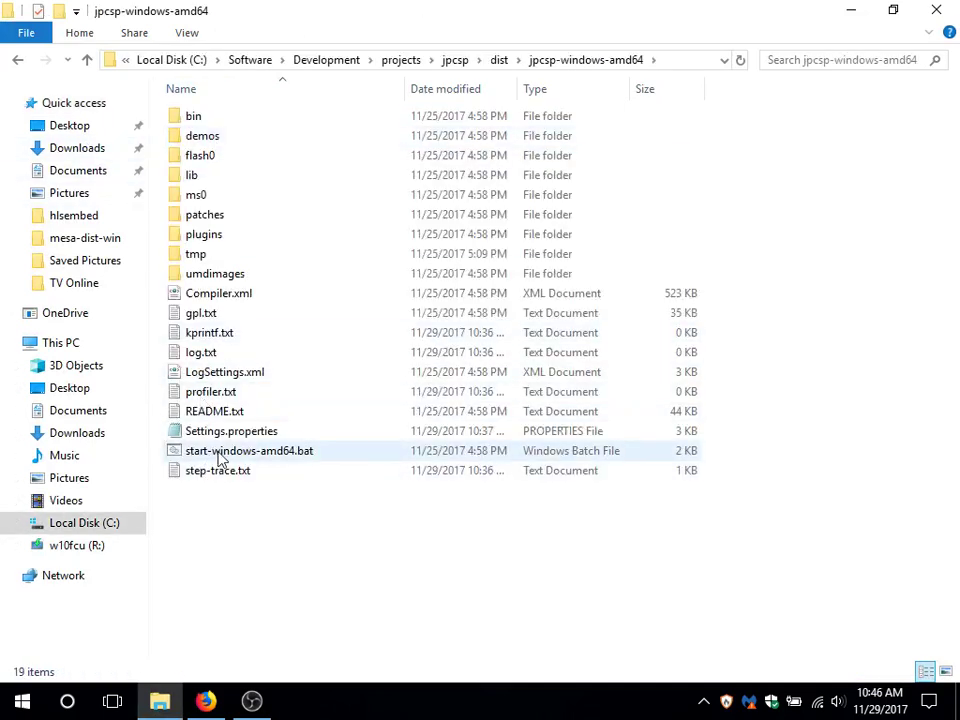
pyautogui.doubleClick(221, 454)
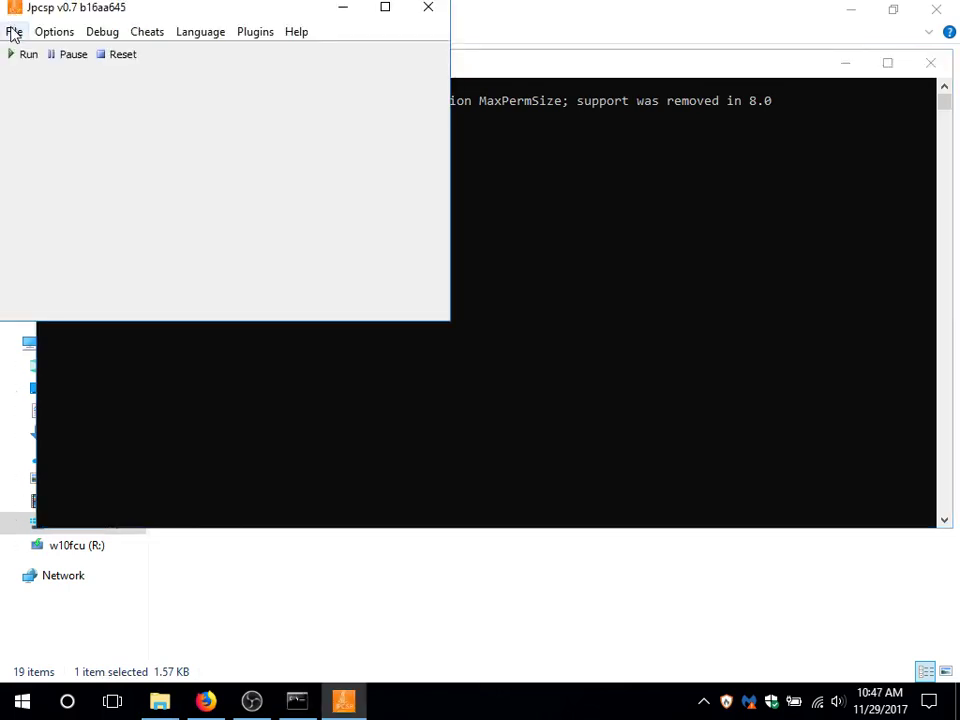
# Step: Load the Cube sample cube.cso via File > Load UMD so the cube renders
pyautogui.click(14, 31)
pyautogui.click(56, 57)
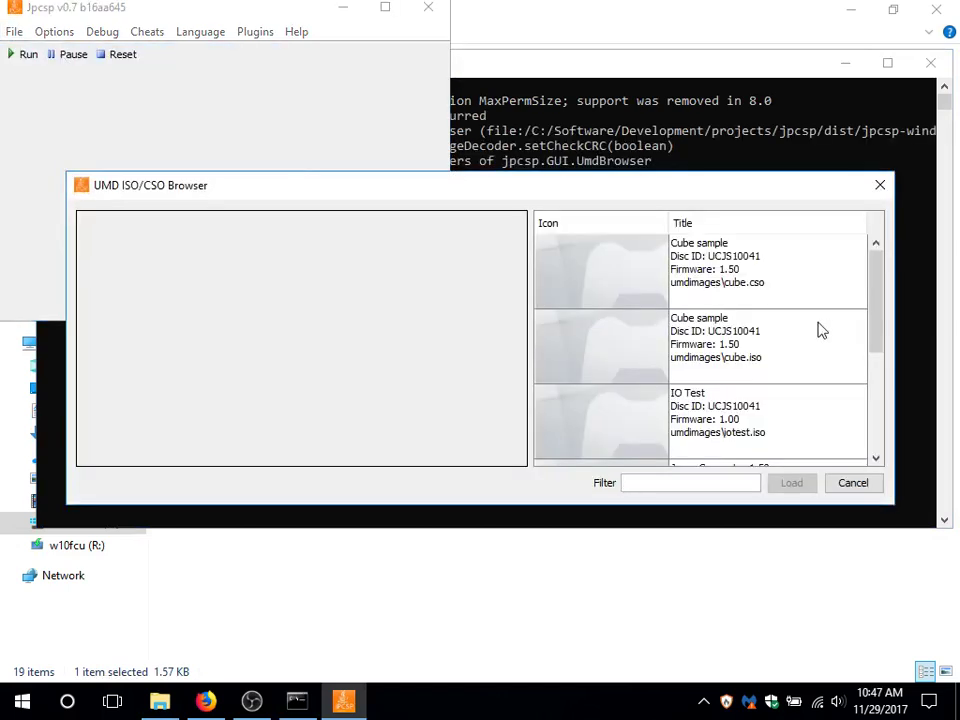
pyautogui.click(699, 266)
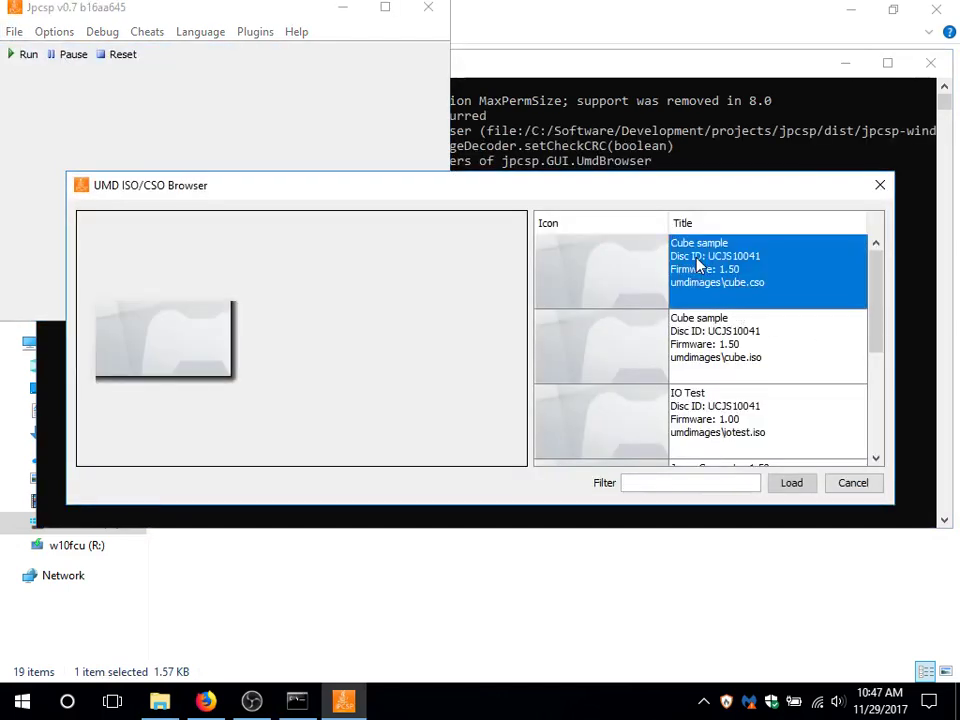
pyautogui.click(791, 484)
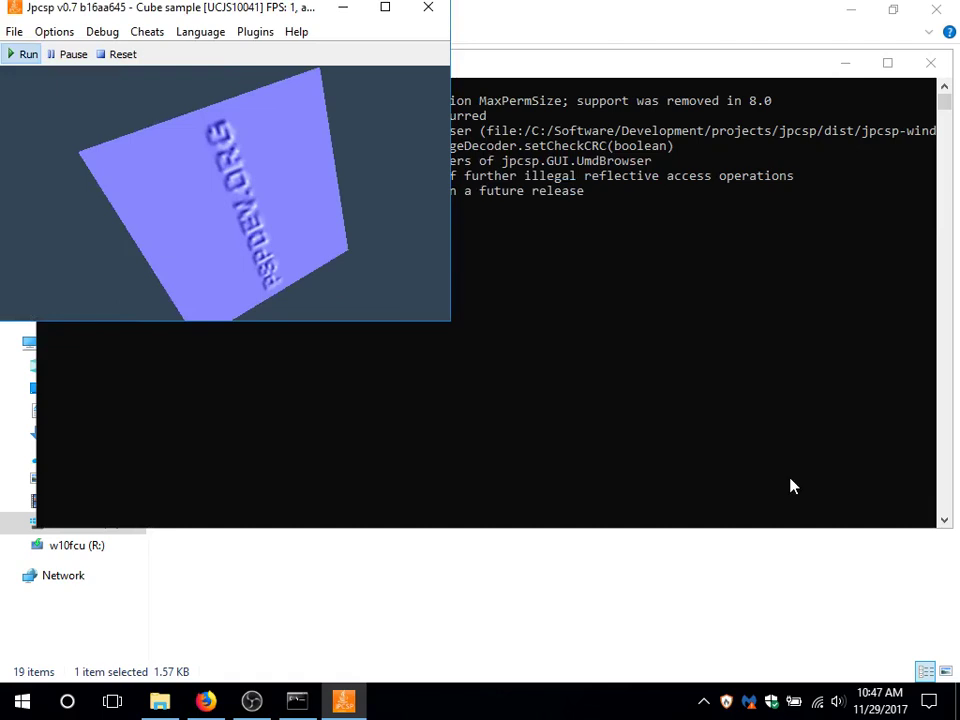
# Step: Close Jpcsp and File Explorer, then restore OBS Studio from the hidden tray icons
pyautogui.click(429, 8)
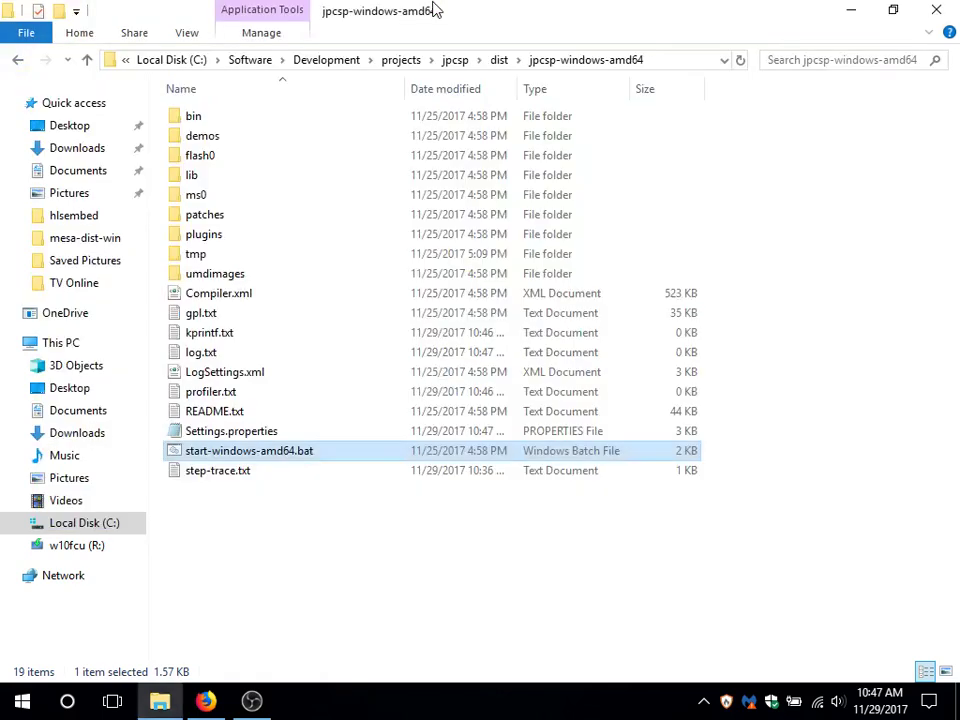
pyautogui.click(934, 9)
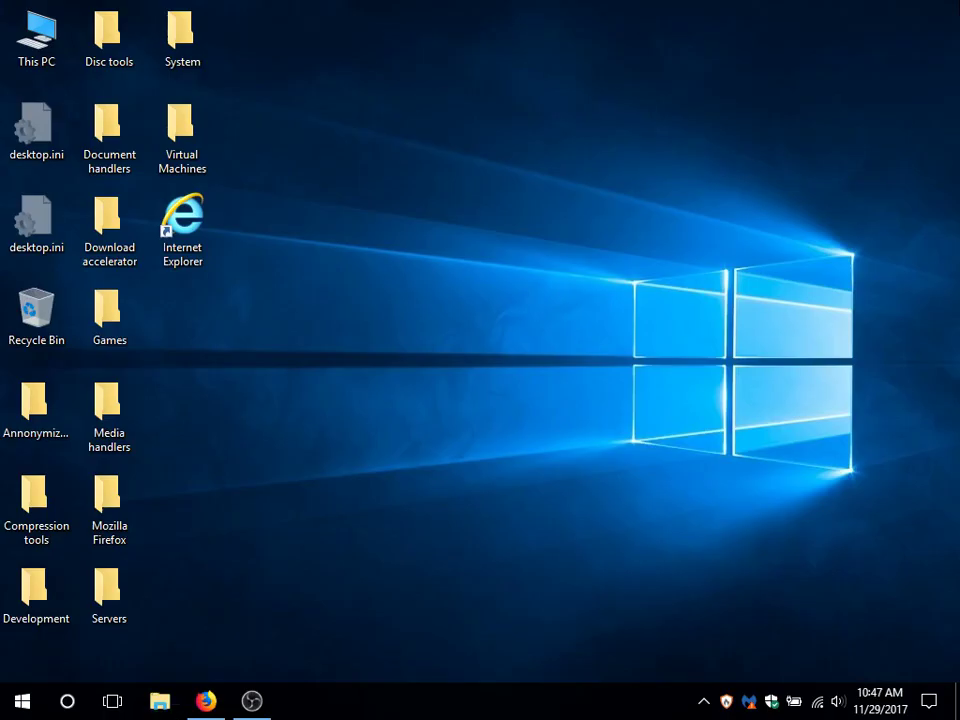
pyautogui.click(702, 701)
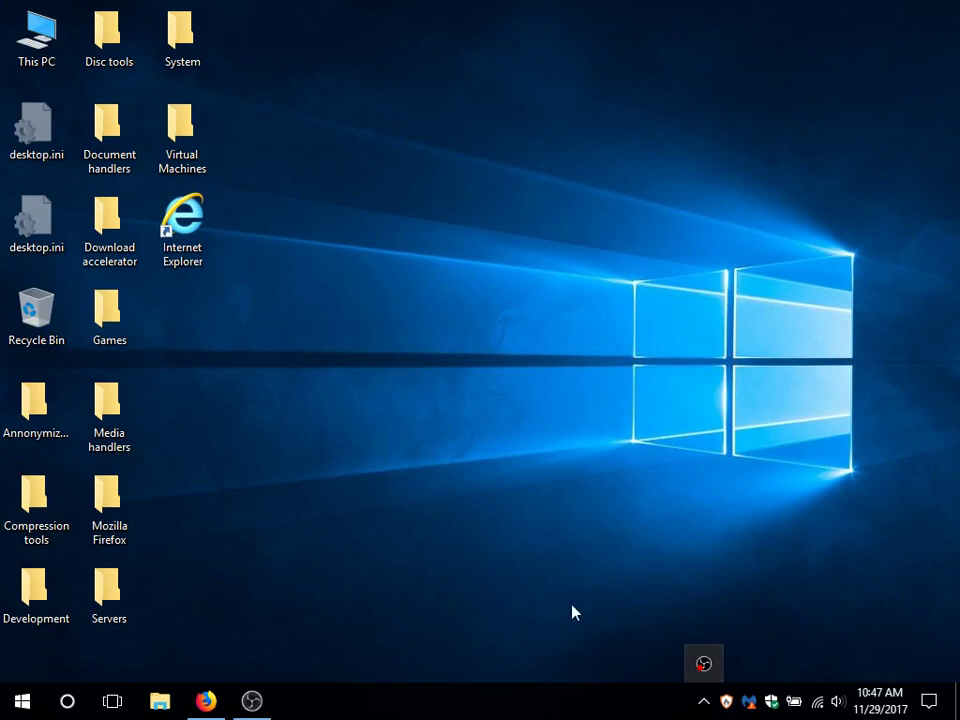
pyautogui.click(253, 702)
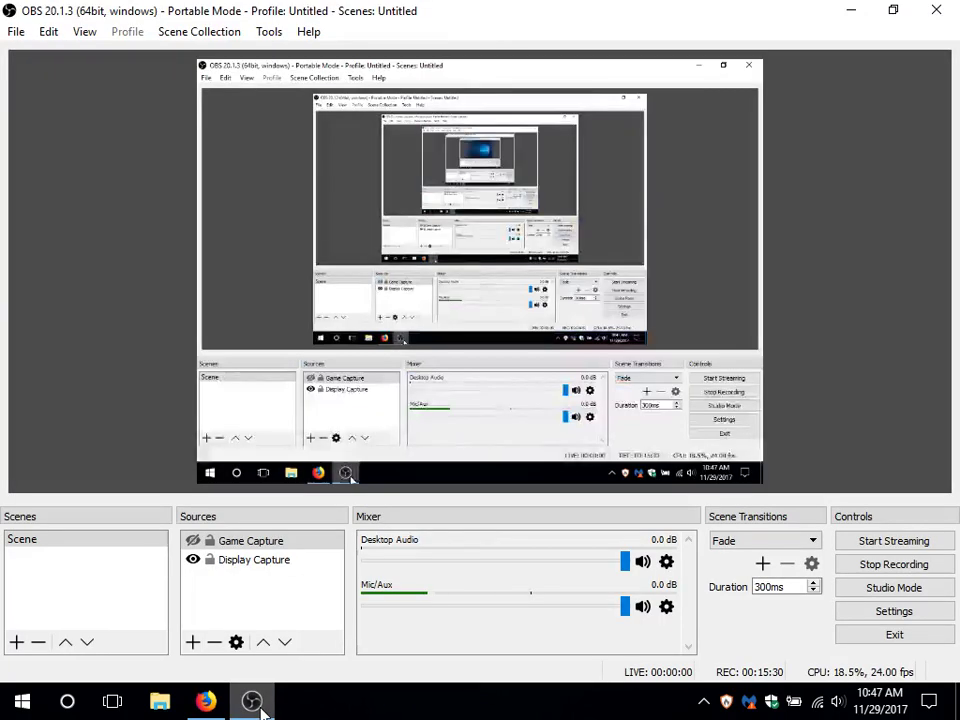